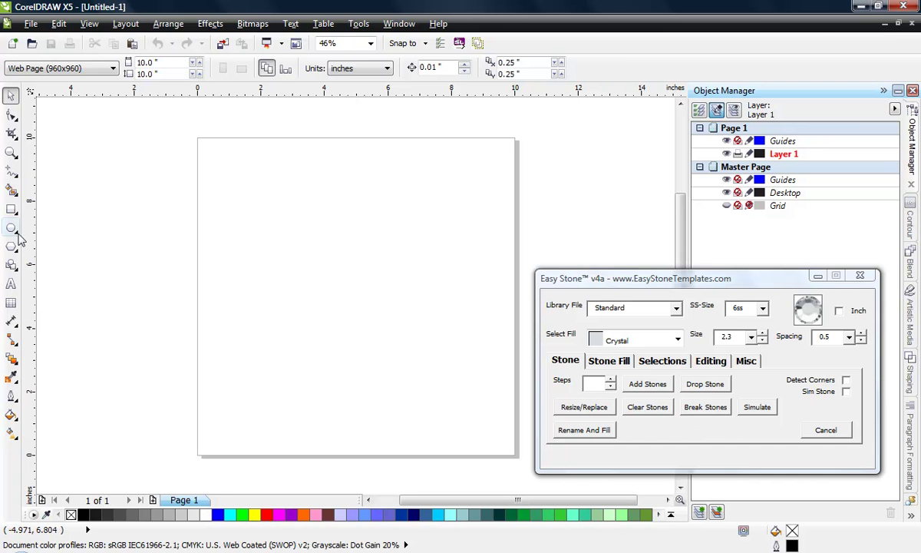
Draw a rectangle about 2.7 by 2.68 inches in the upper-left part of the page.
click(12, 209)
drag(264, 203, 350, 288)
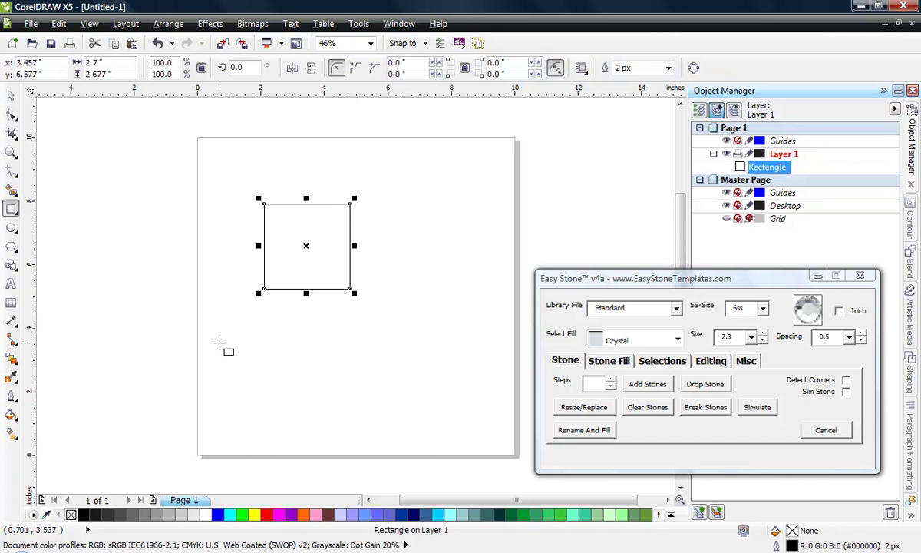
Choose the Light Siam stone fill and set the stone size to 3.2.
click(679, 340)
scroll(645, 400, down, 5)
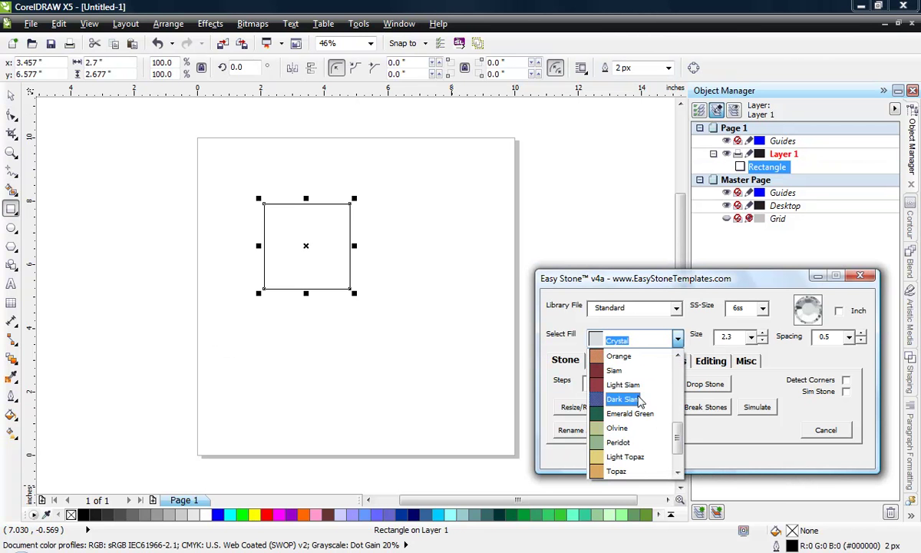
click(635, 390)
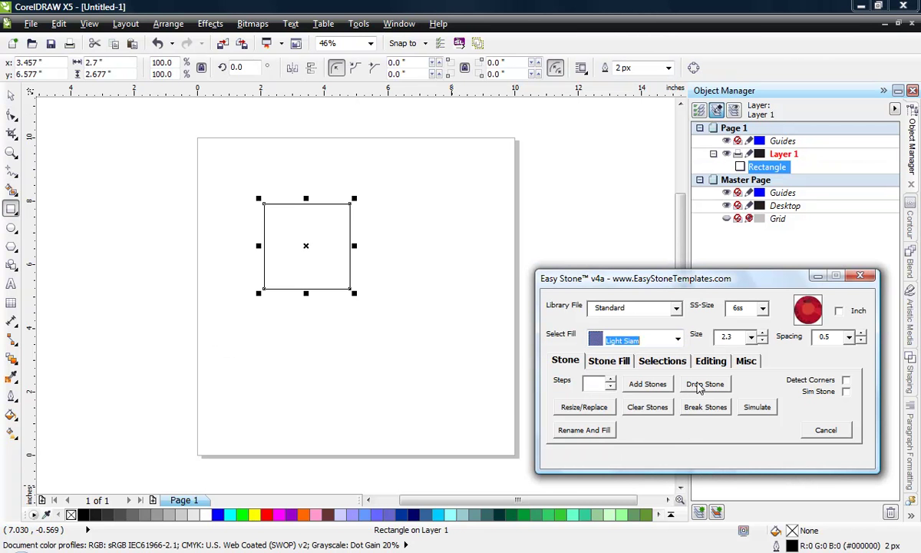
click(751, 337)
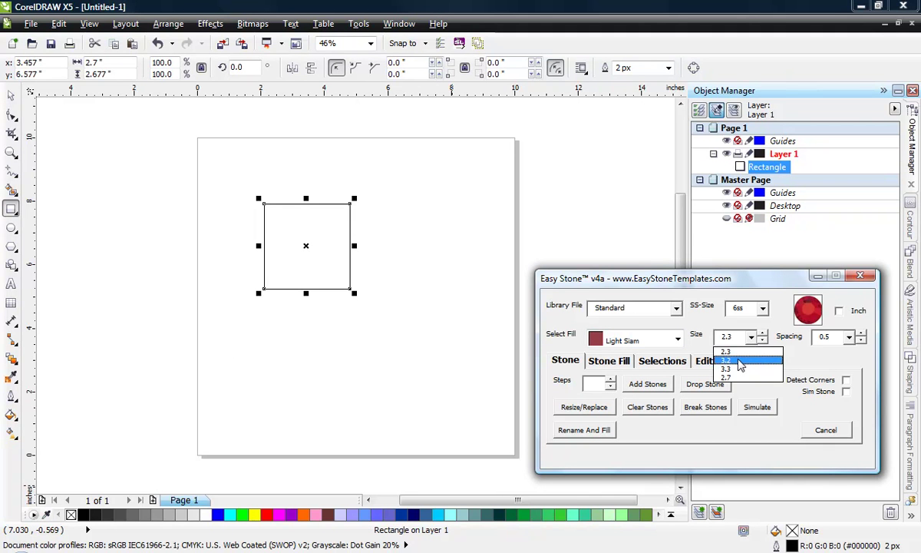
click(727, 359)
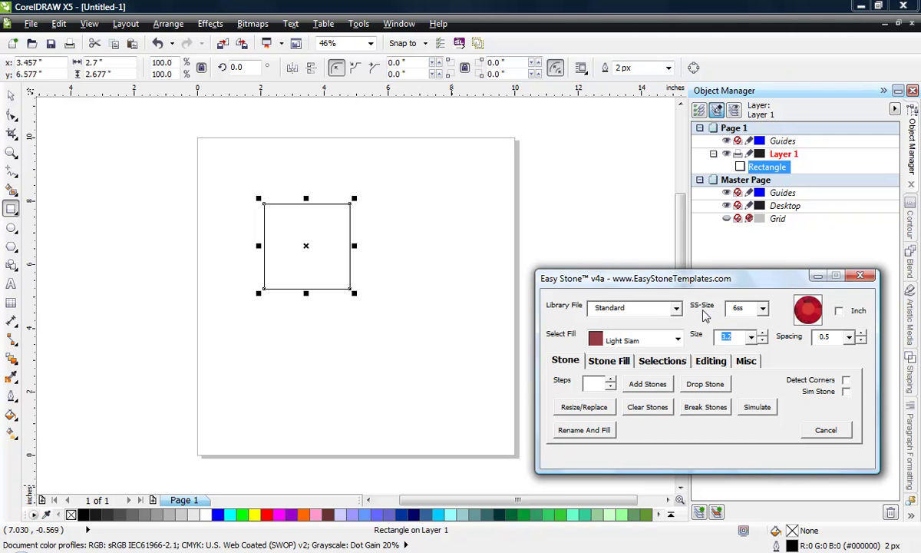
Switch the stone SS-Size back and forth between 10ss and 6ss, ending on 6ss.
click(763, 309)
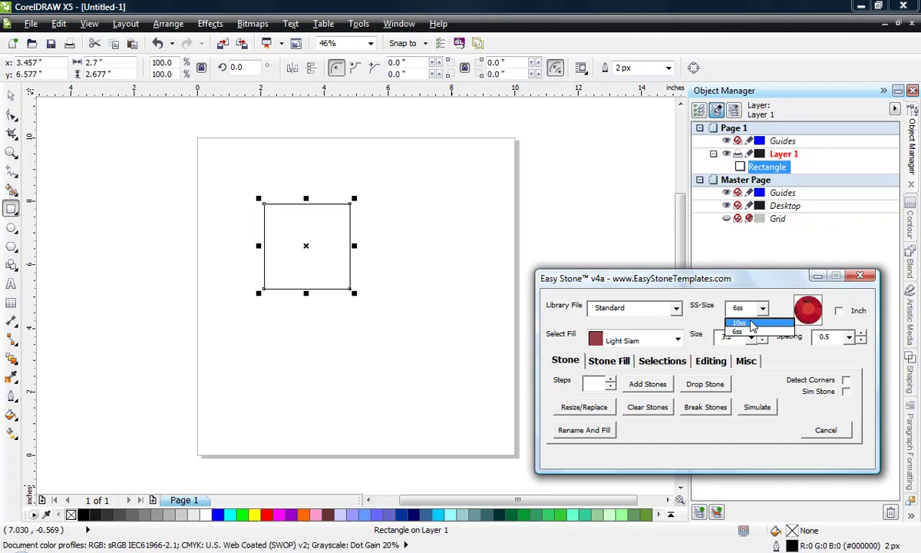
key(Return)
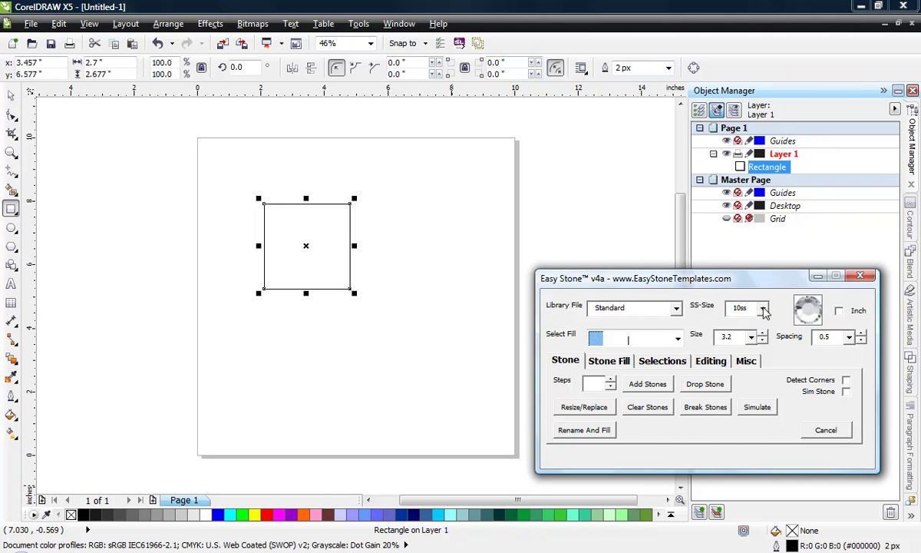
click(763, 309)
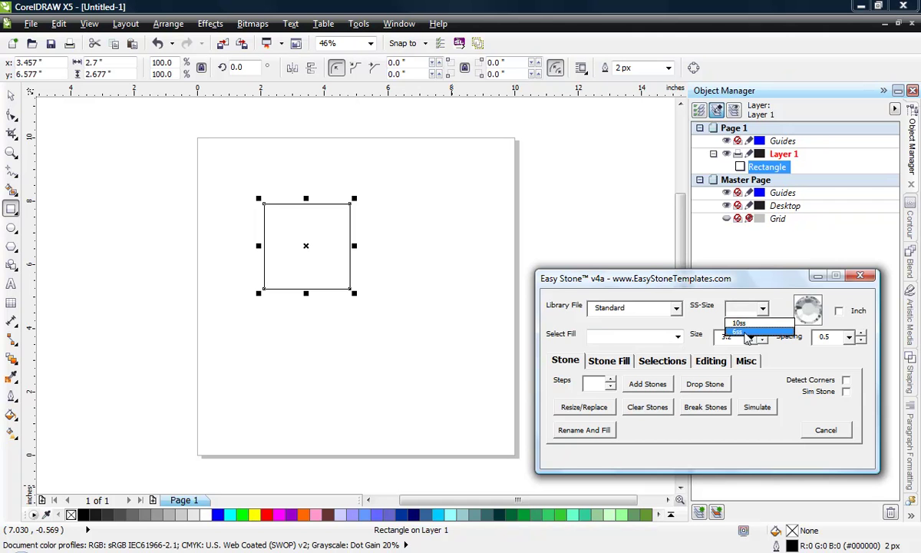
click(745, 332)
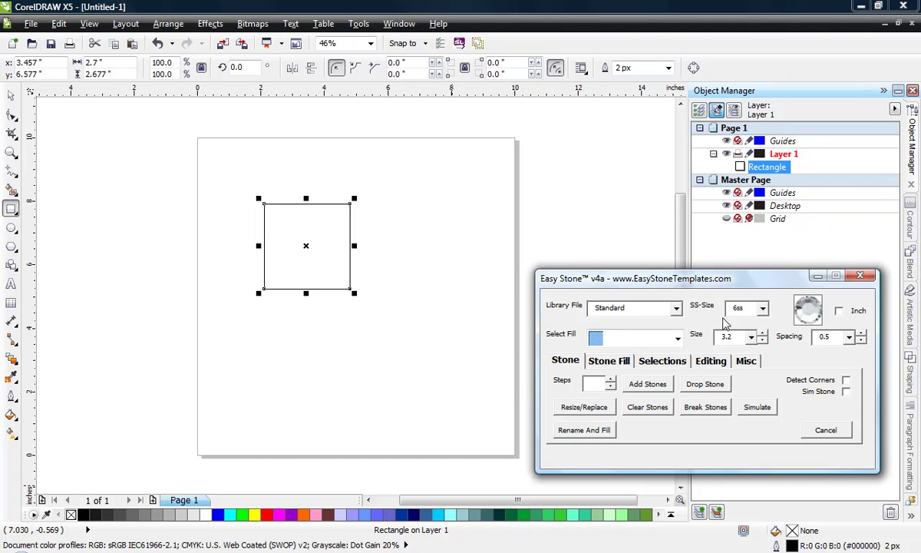
click(740, 311)
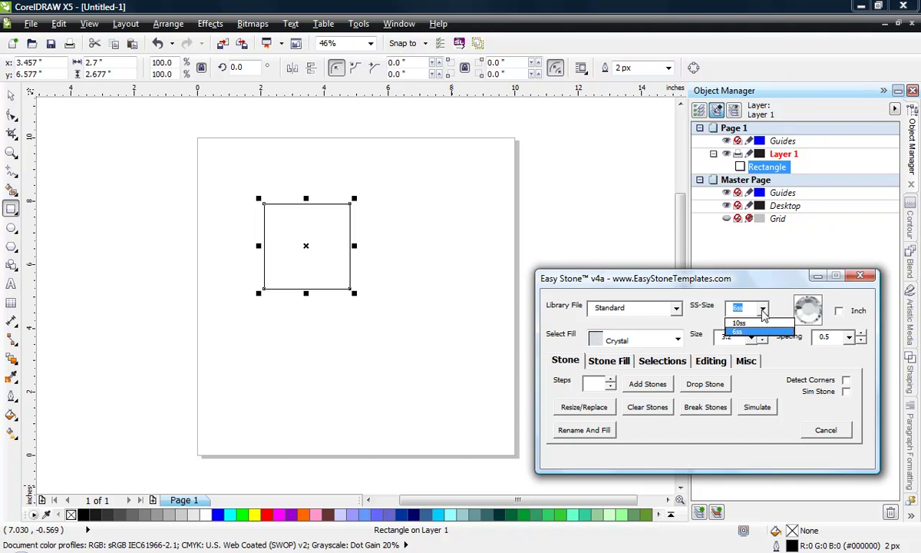
click(739, 323)
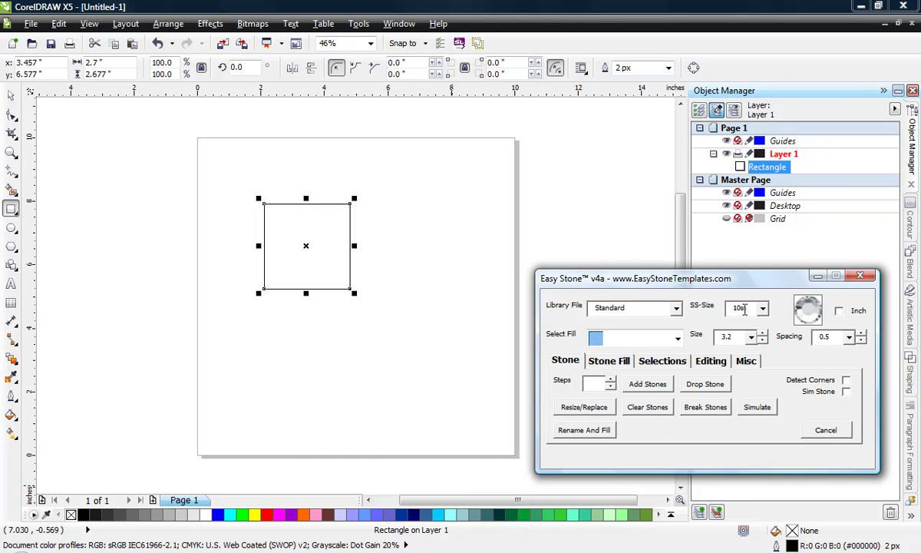
click(764, 310)
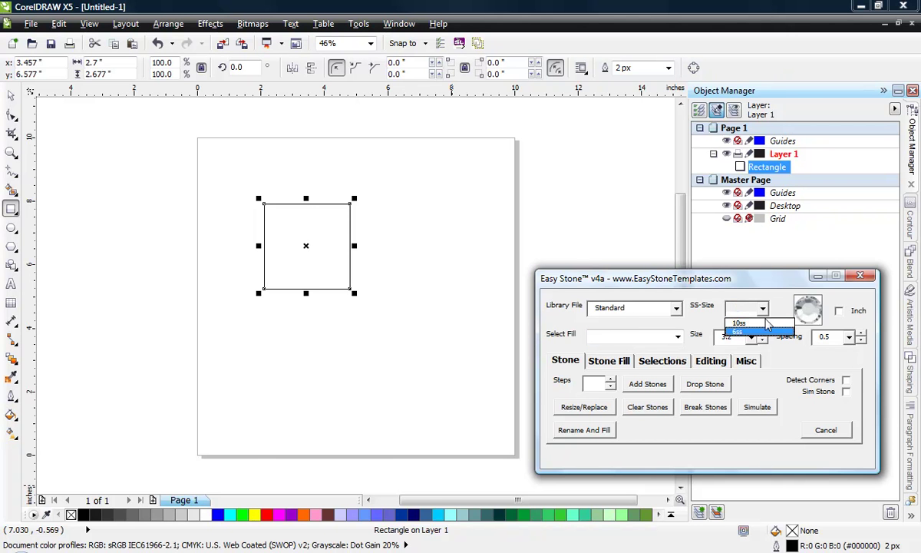
click(749, 331)
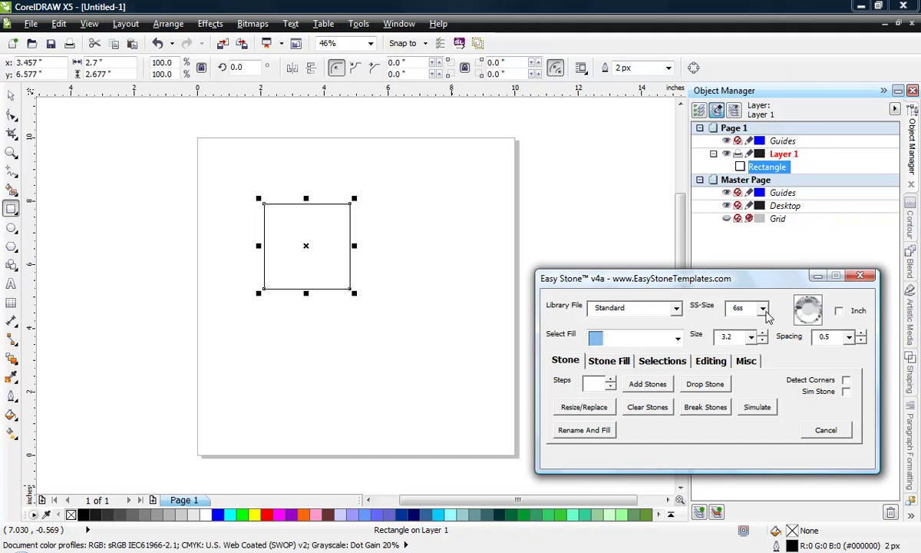
Set the stone SS-Size to 10ss and choose the Hyacinth fill.
click(762, 308)
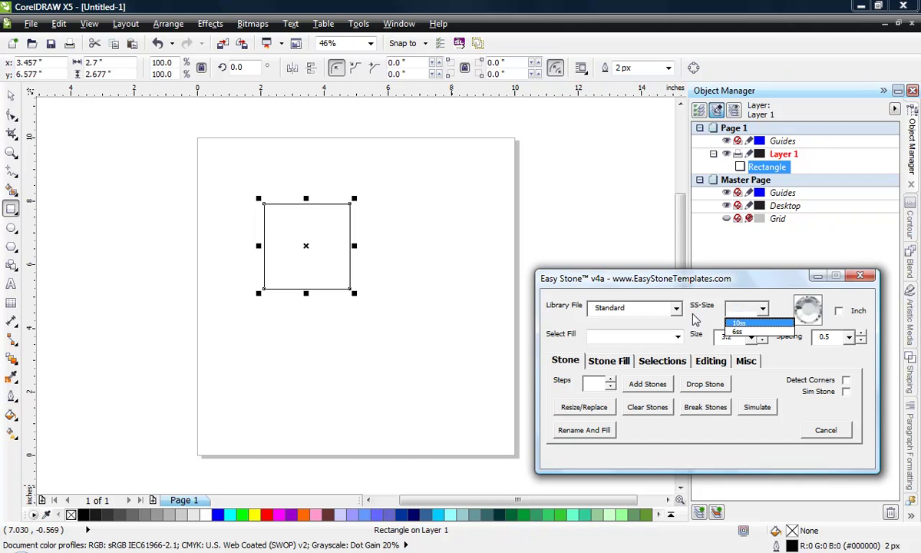
key(Return)
click(679, 339)
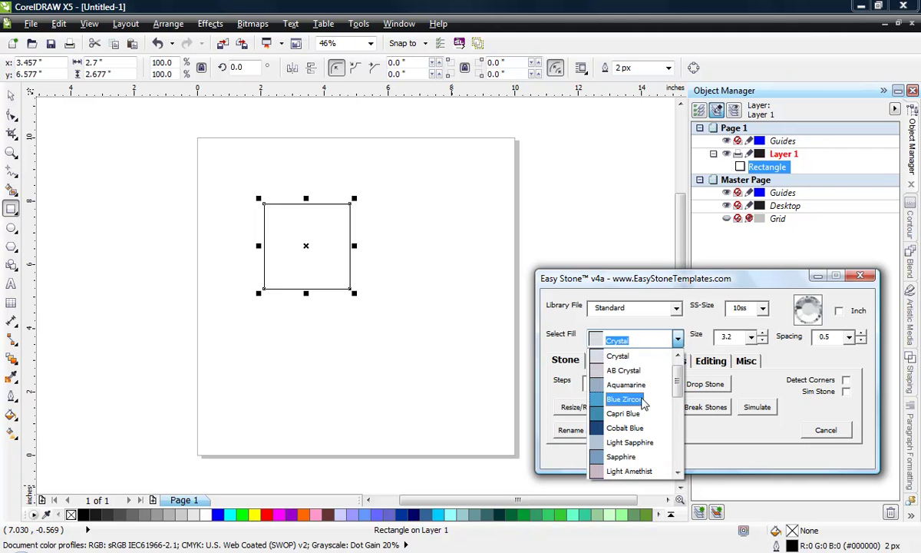
scroll(641, 421, down, 3)
click(638, 427)
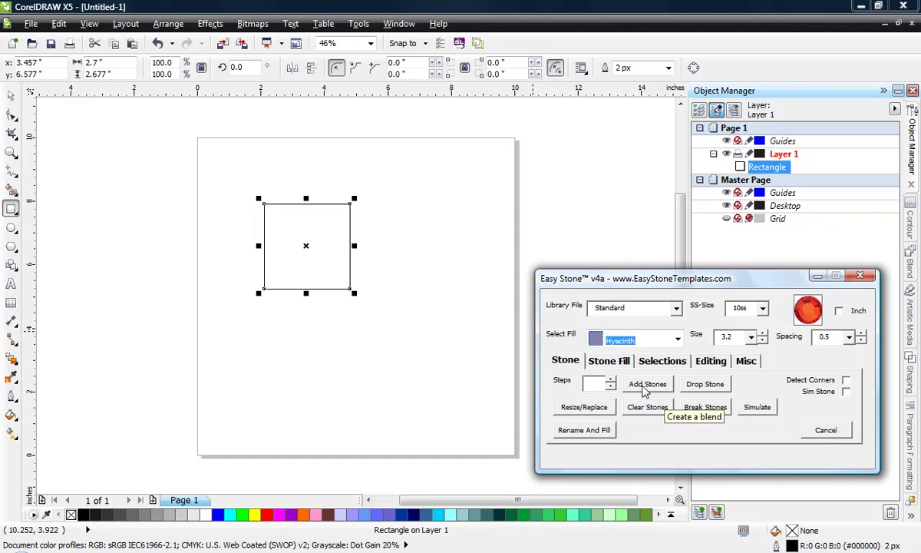
Add the Hyacinth stones along the rectangle's outline and deselect the result.
click(645, 386)
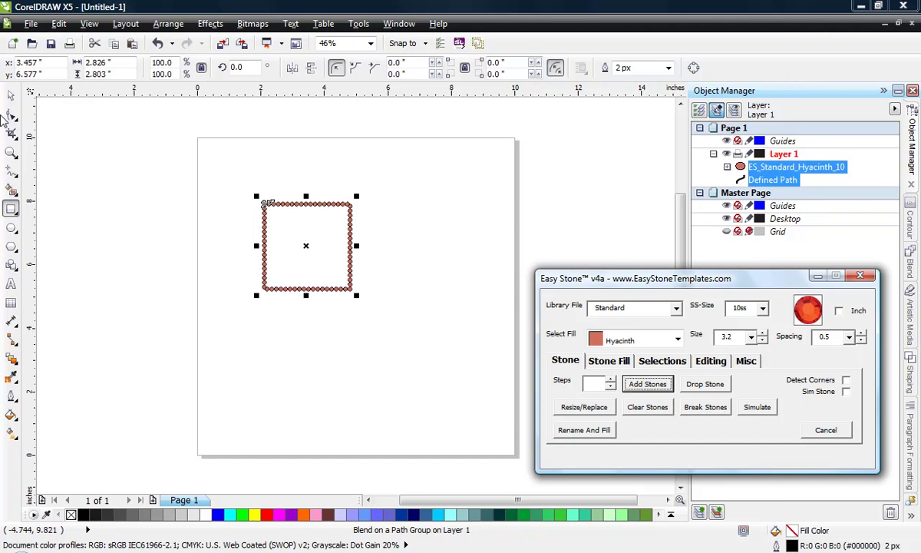
click(11, 99)
click(229, 223)
scroll(304, 211, up, 2)
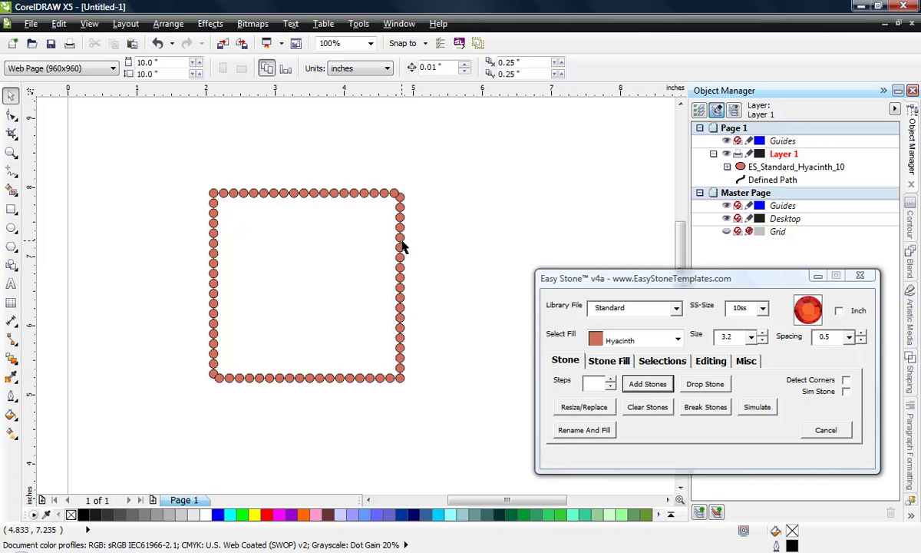
Draw a second rectangle about 2.19 by 2.29 inches beside the stone square and add Hyacinth stones along its outline.
click(12, 208)
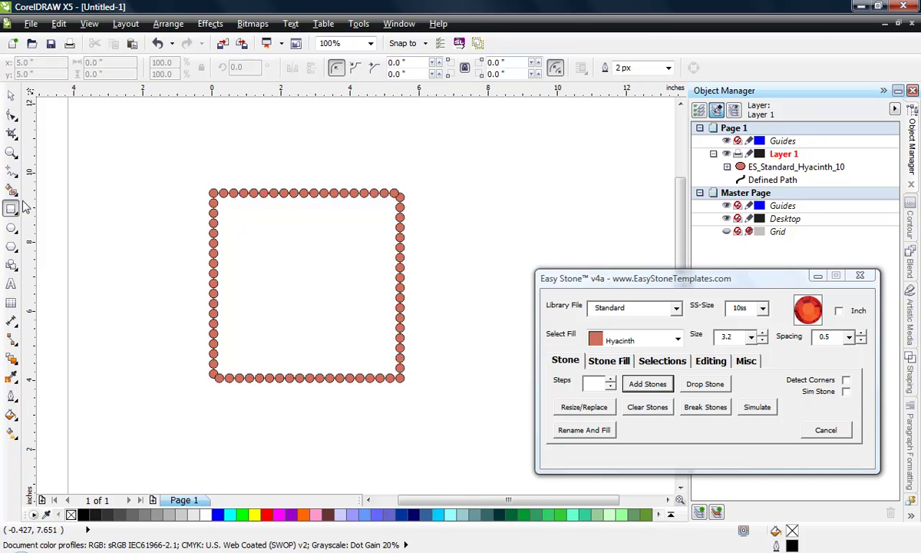
key(F3)
drag(434, 219, 509, 298)
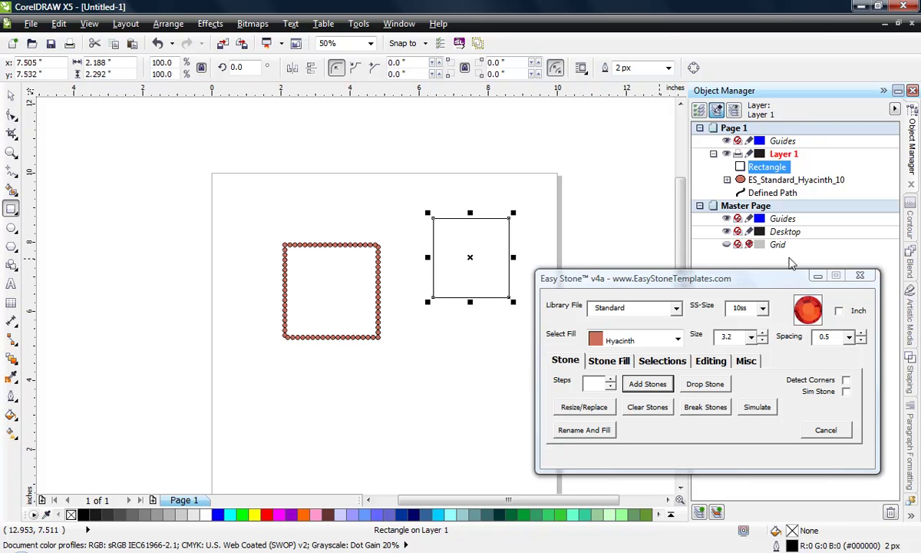
click(660, 385)
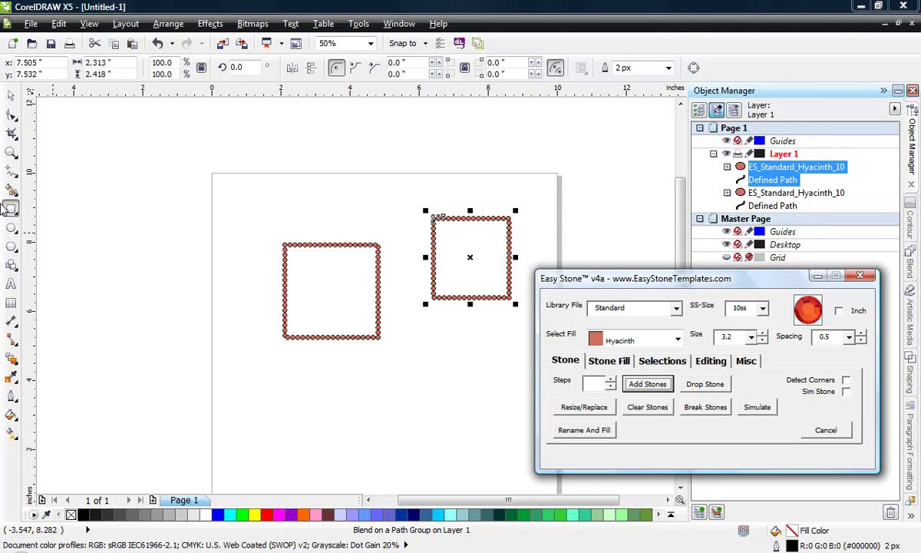
click(11, 95)
click(305, 190)
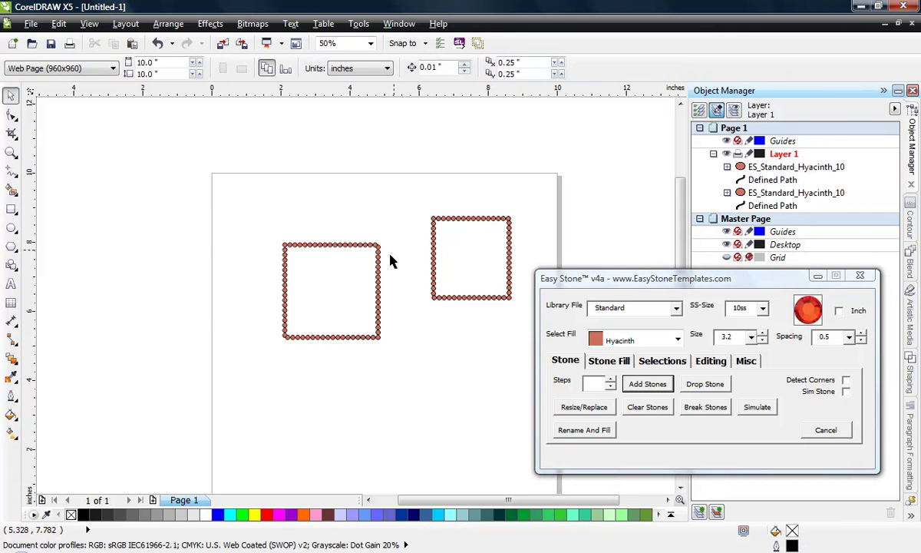
Delete the second, smaller stone rectangle together with its path.
drag(432, 239, 410, 281)
key(Delete)
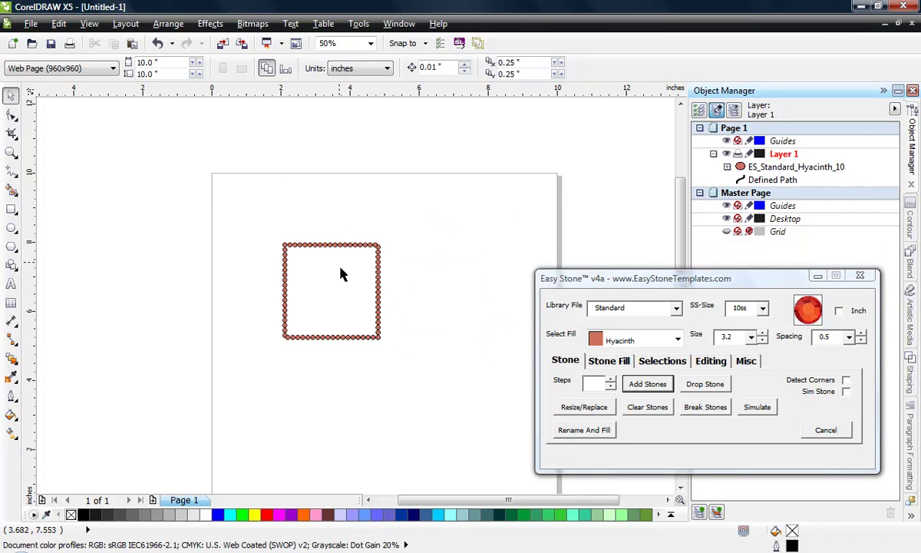
Clear the stones from the remaining rectangle, keeping its outline path.
scroll(342, 274, up, 2)
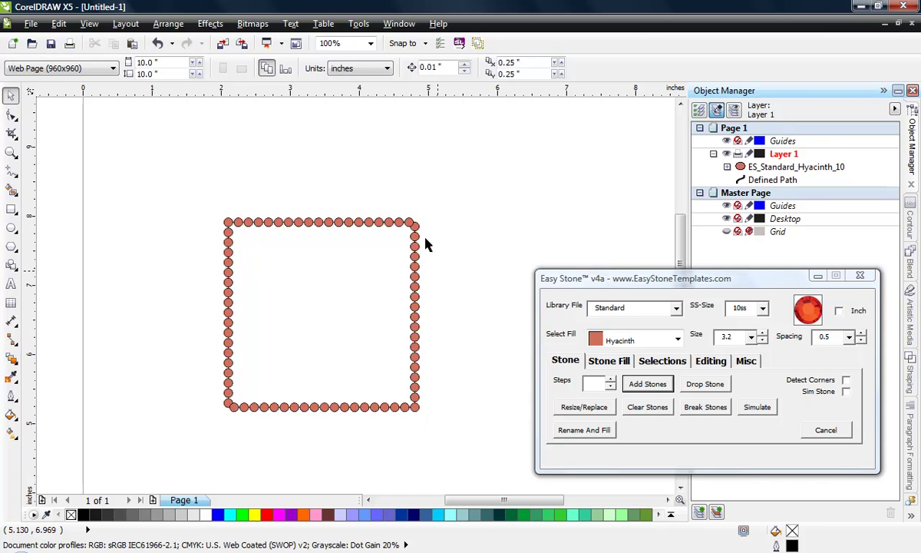
click(386, 227)
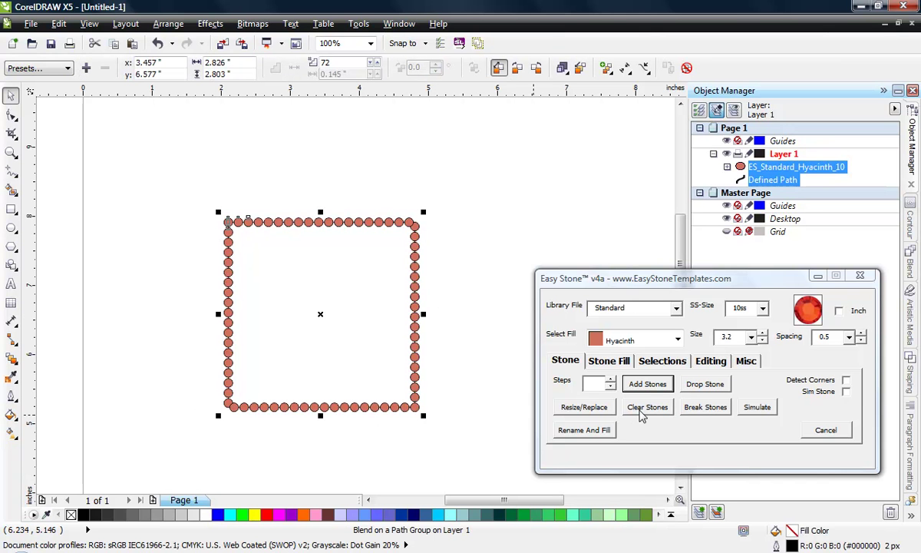
click(641, 411)
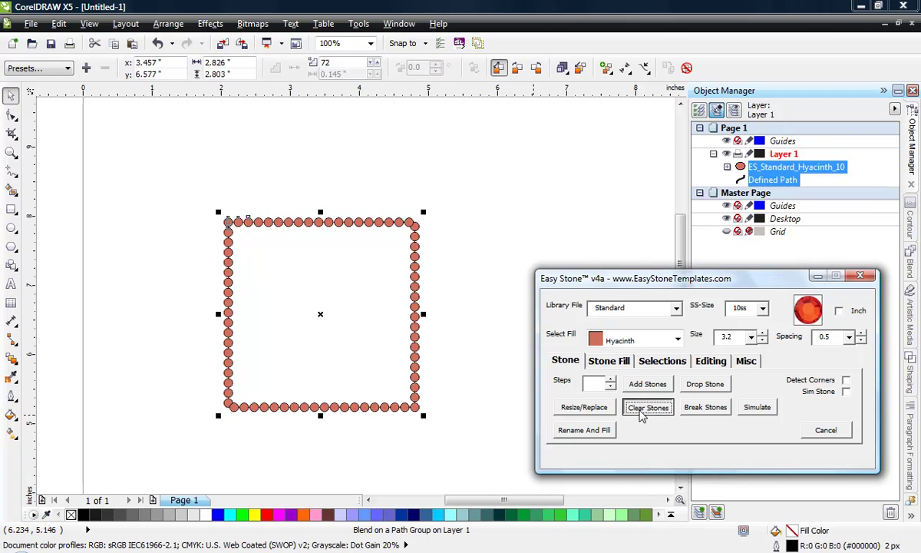
click(415, 282)
click(416, 282)
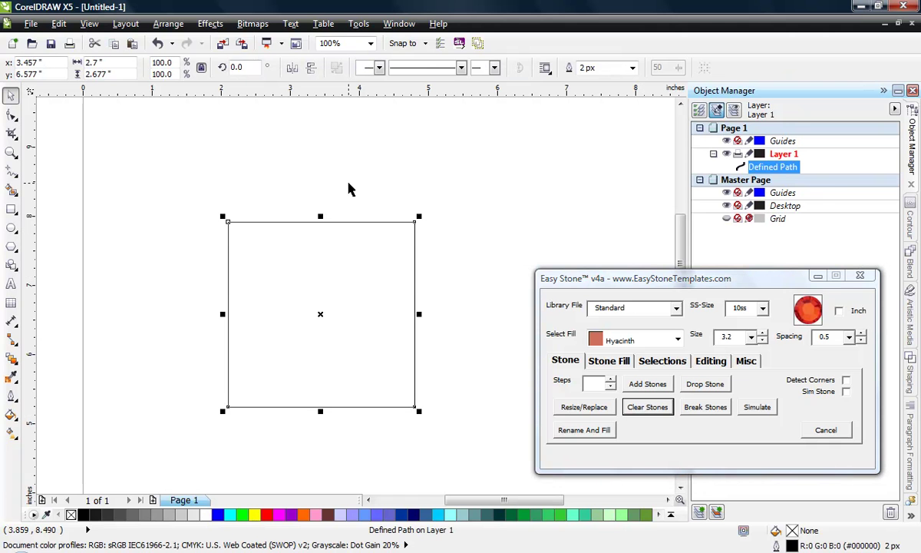
Move the cleared rectangle path slightly up and to the left on the page.
click(432, 242)
click(354, 339)
drag(353, 339, 327, 306)
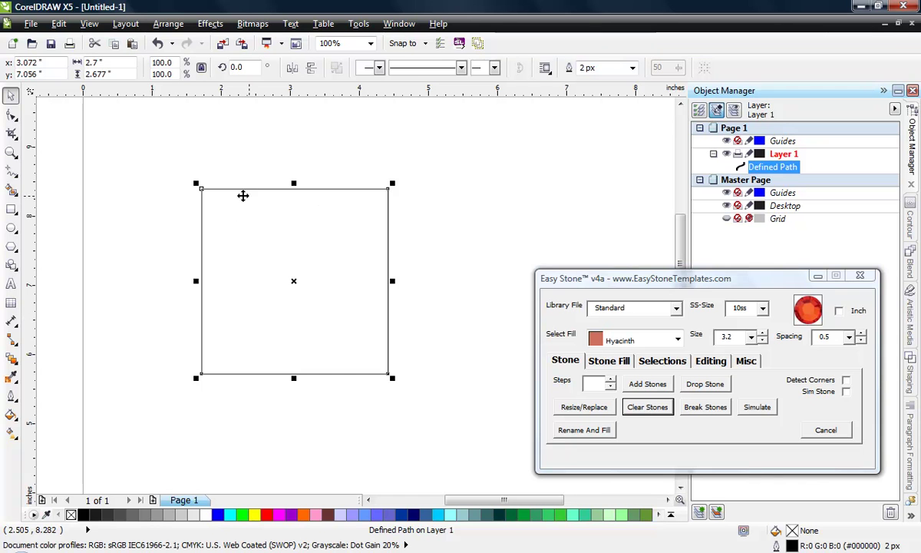
Enable Detect Corners and add Hyacinth stones along the rectangle path.
click(846, 381)
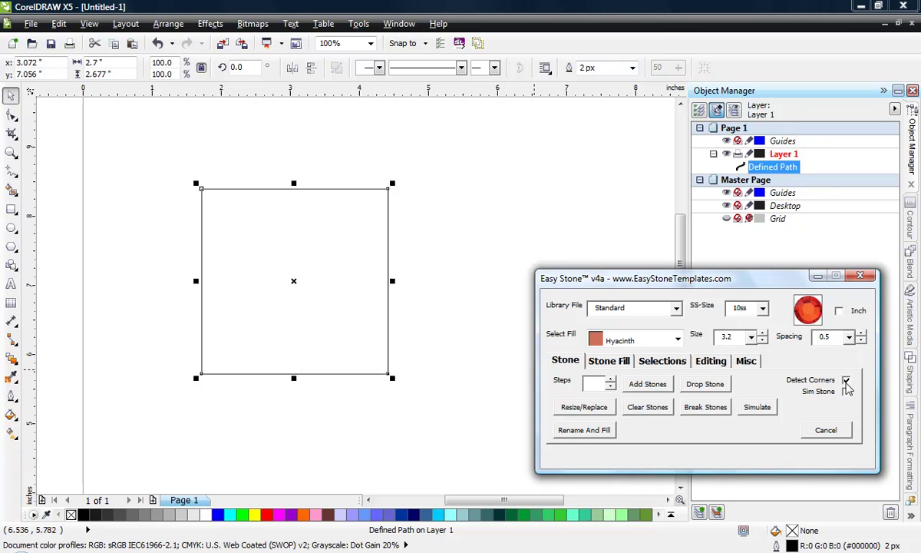
click(640, 385)
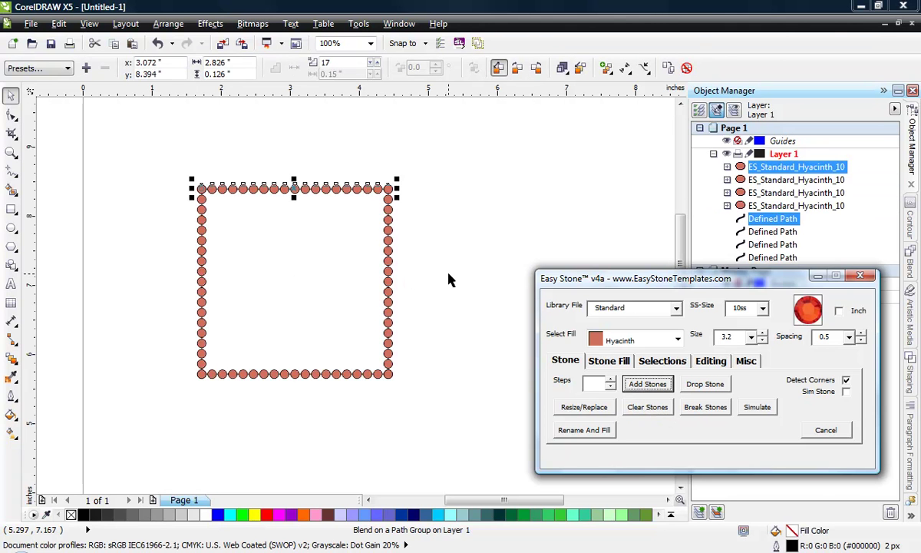
drag(640, 283, 636, 316)
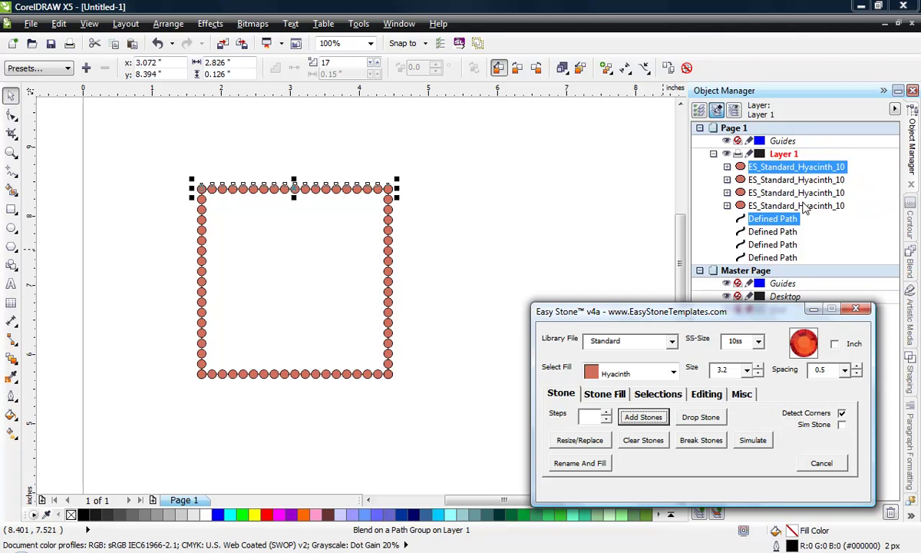
click(482, 218)
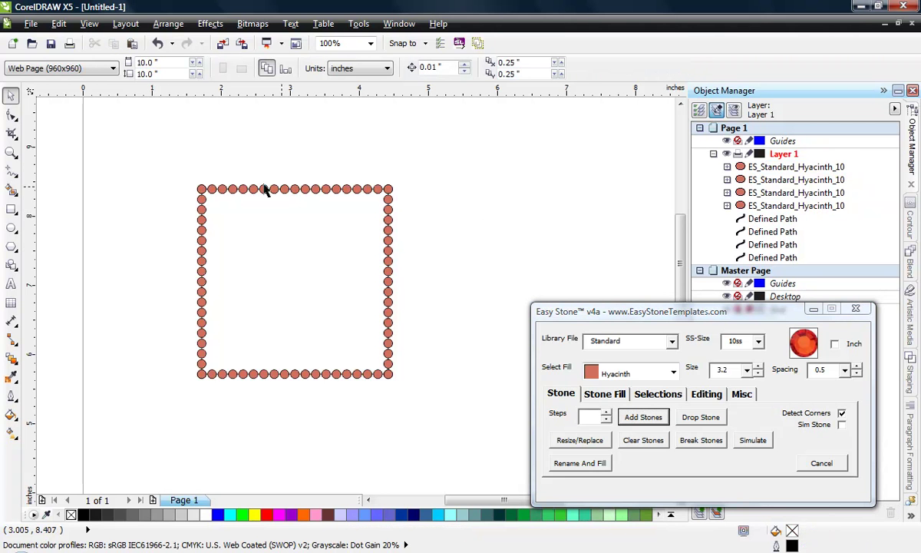
Pull the four stone sides of the square apart, moving each side outward as a separate group.
drag(304, 196, 301, 168)
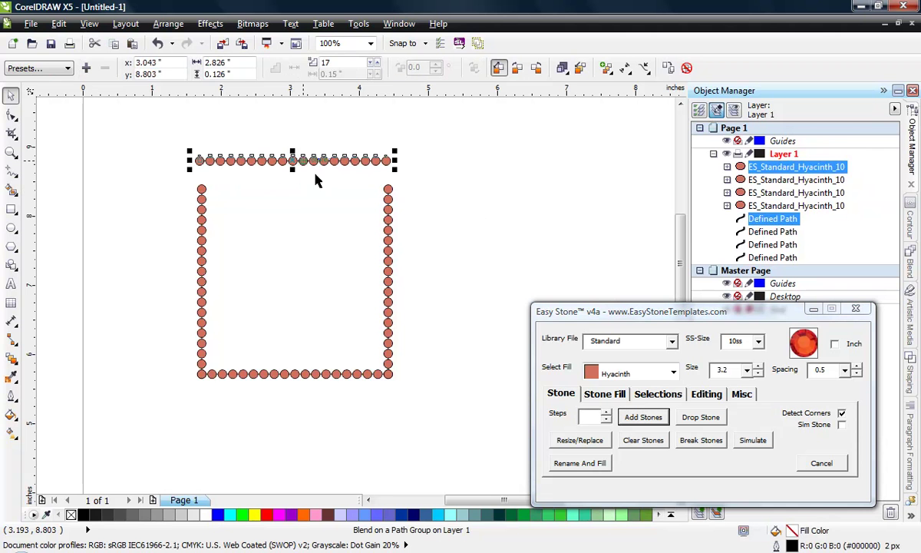
drag(389, 251, 415, 251)
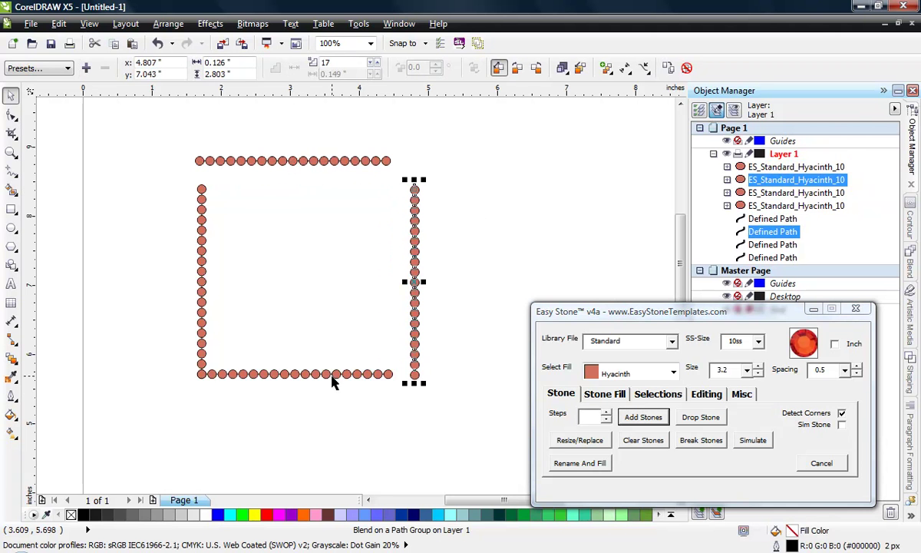
drag(335, 374, 330, 394)
drag(205, 355, 199, 355)
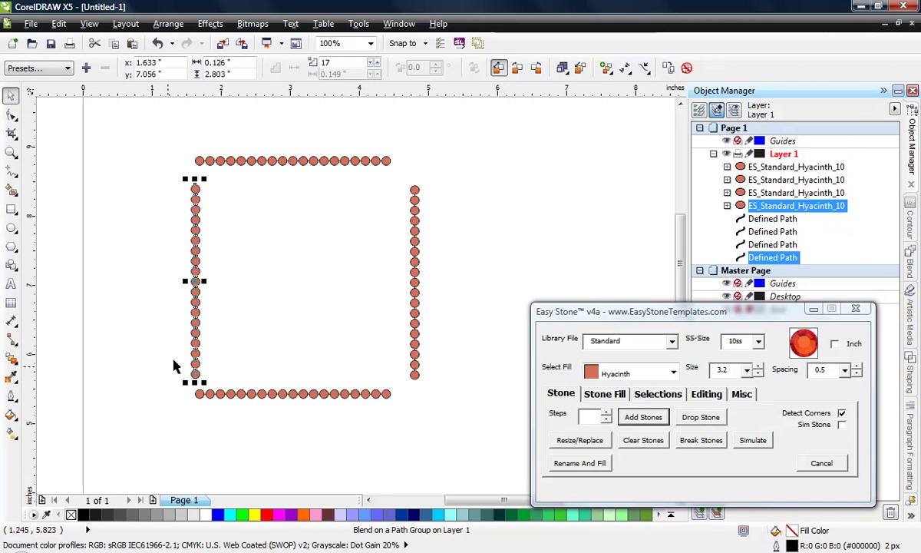
Undo the side moves and the last stone addition, leaving only the plain rectangle path on the page.
click(265, 321)
key(ctrl+z)
key(ctrl+z)
key(ctrl+z)
key(ctrl+z)
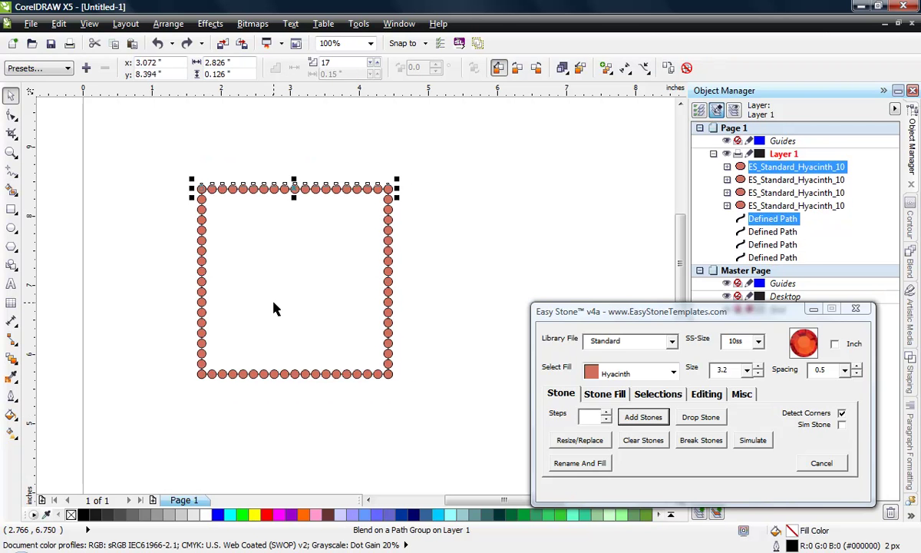
click(410, 287)
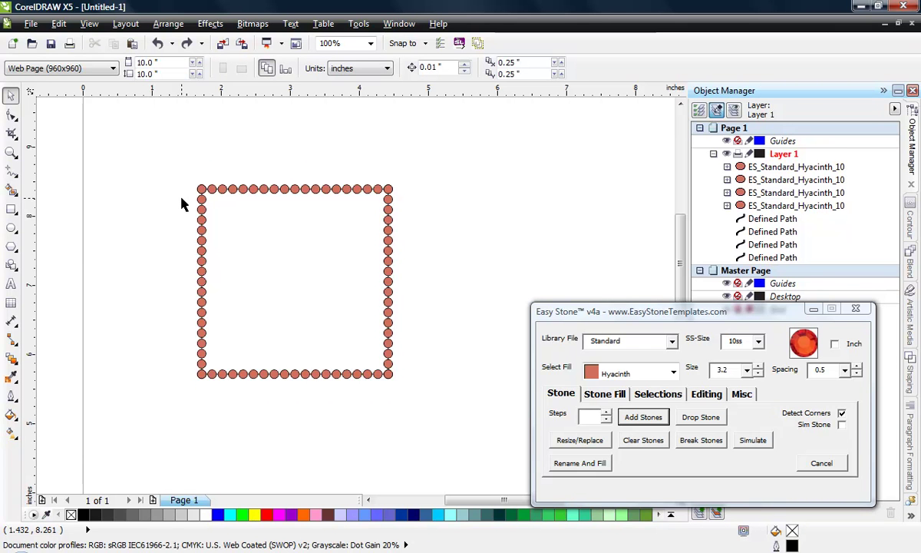
key(ctrl+z)
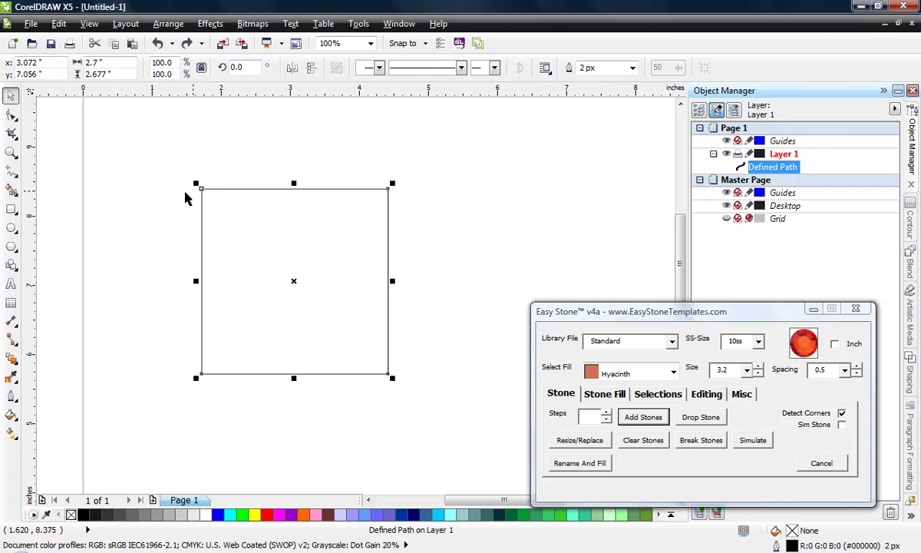
click(254, 244)
click(253, 244)
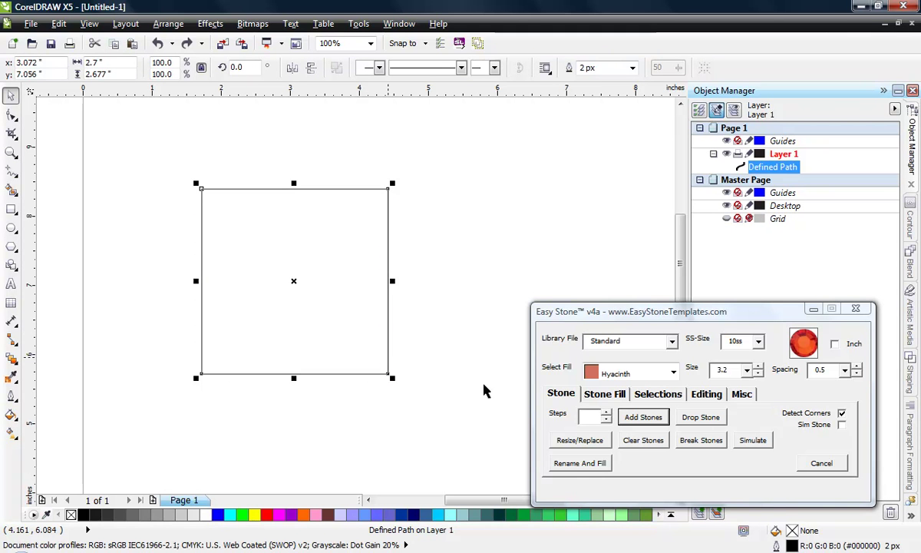
Disable Detect Corners, add Hyacinth stones along the rectangle path, and undo that addition.
click(841, 414)
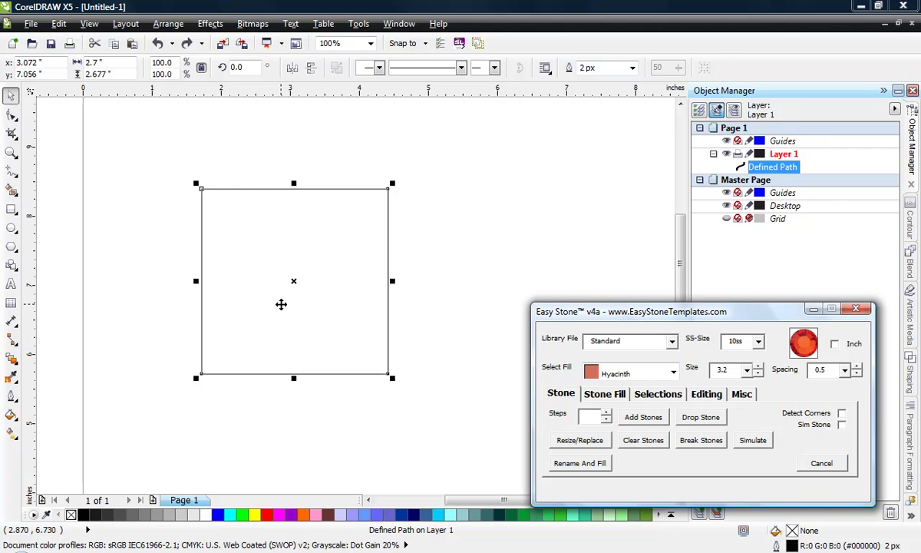
click(647, 422)
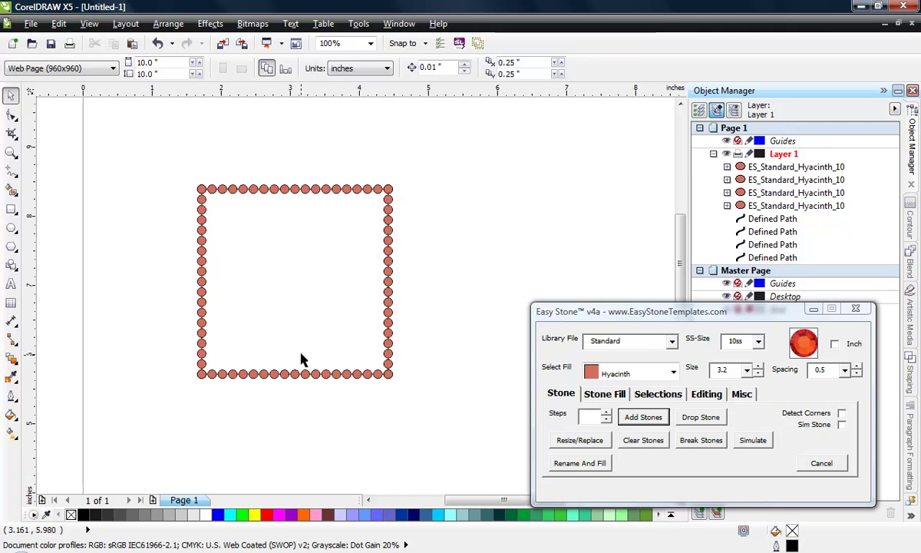
key(ctrl+z)
click(476, 308)
click(357, 298)
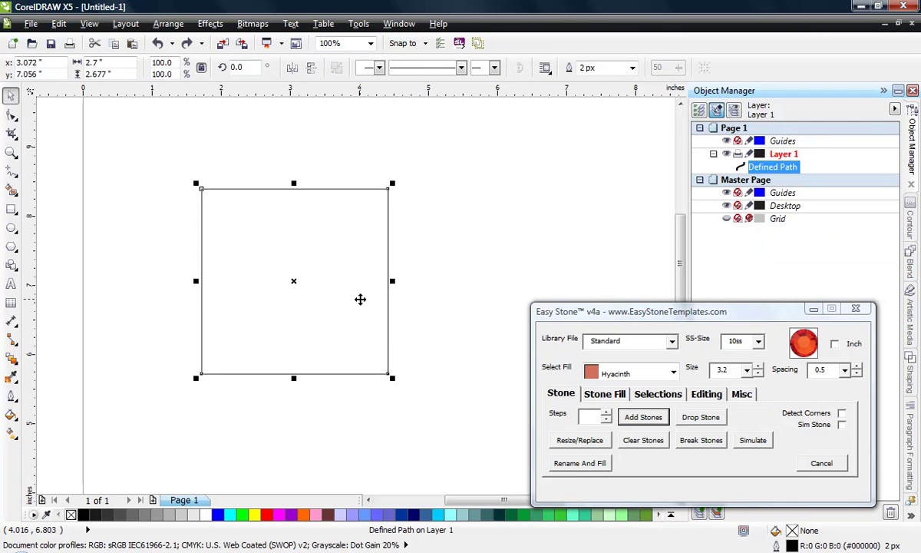
click(445, 291)
click(331, 285)
Examine the two limit values beside Break at Nodes in the Easy Stone editing functions.
click(706, 394)
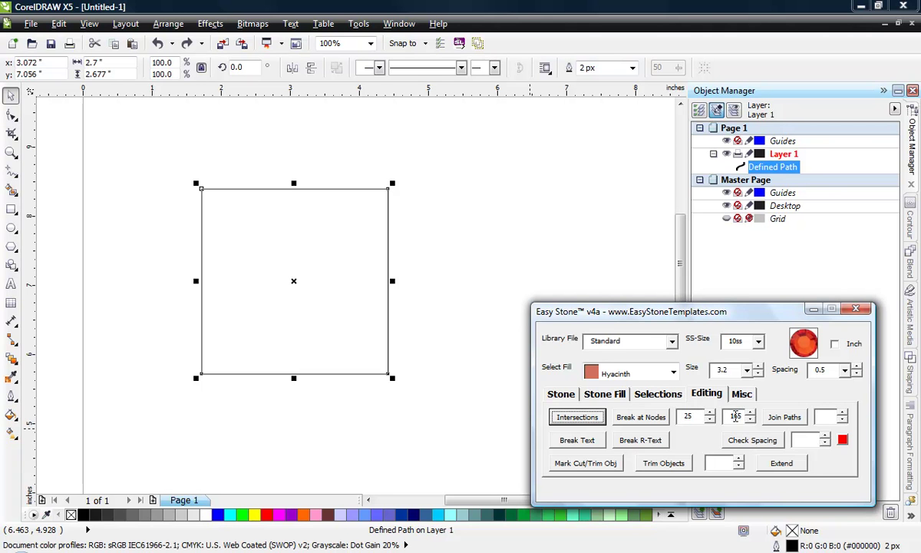
click(696, 418)
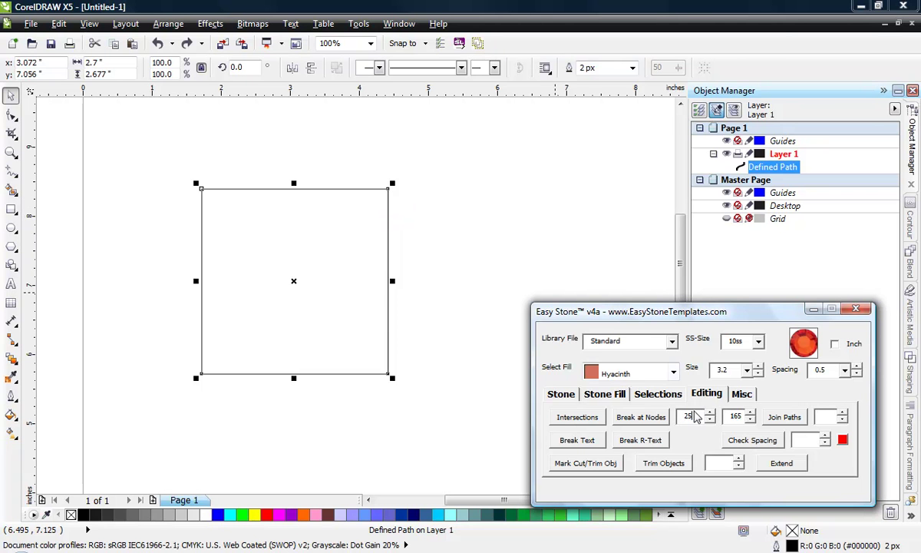
click(693, 416)
click(561, 395)
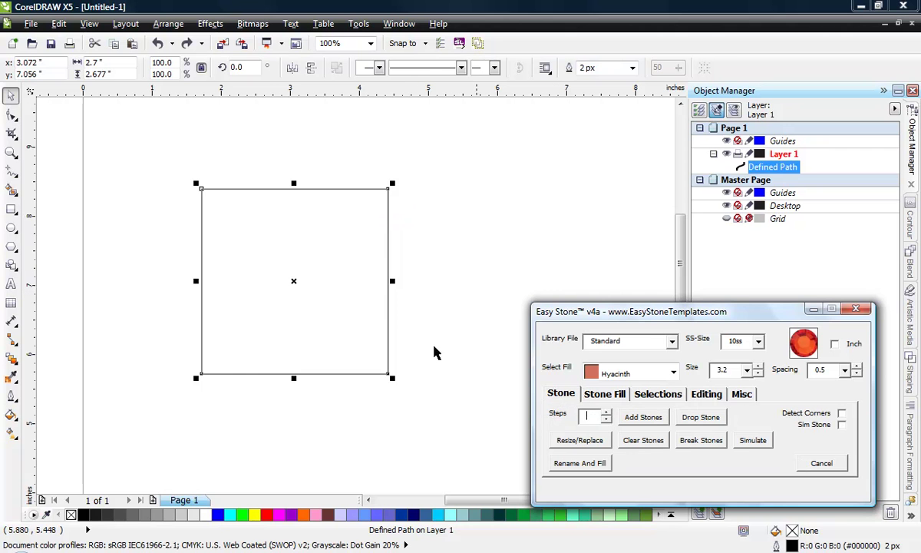
click(482, 247)
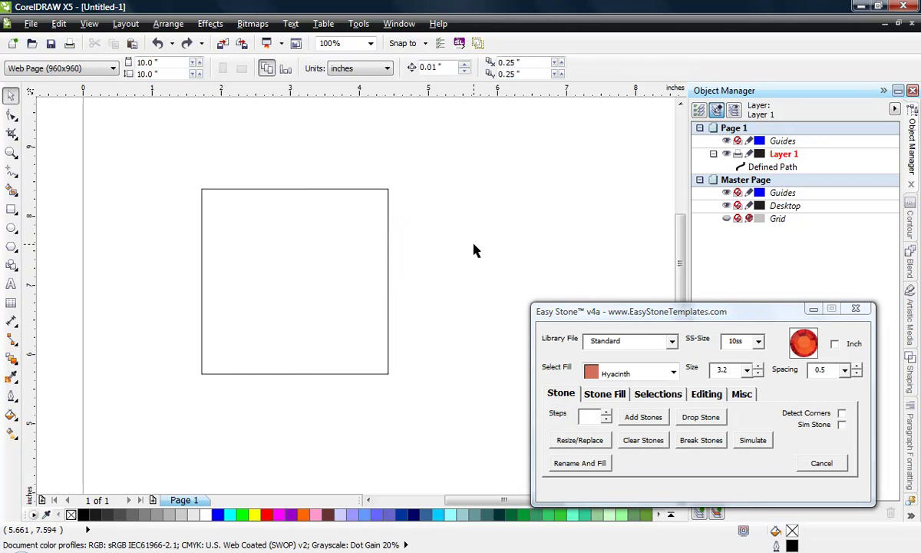
click(706, 393)
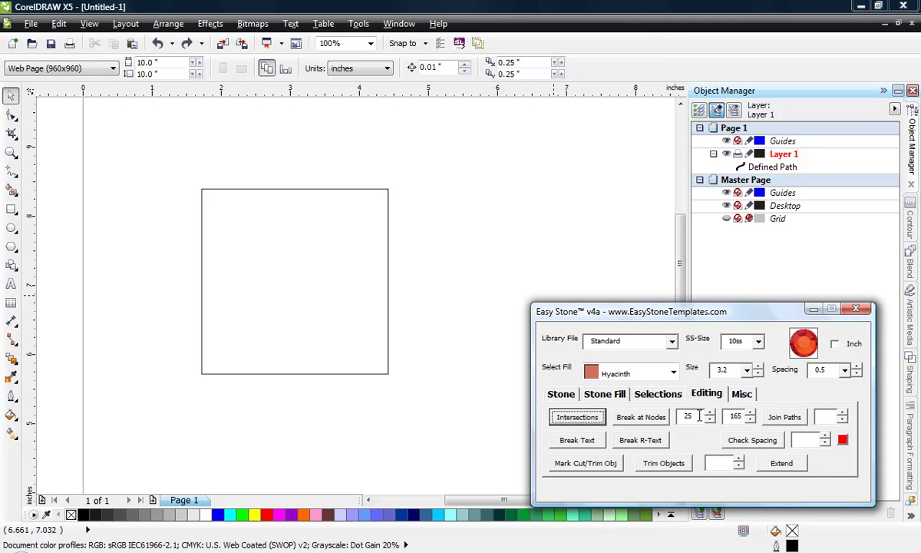
click(559, 393)
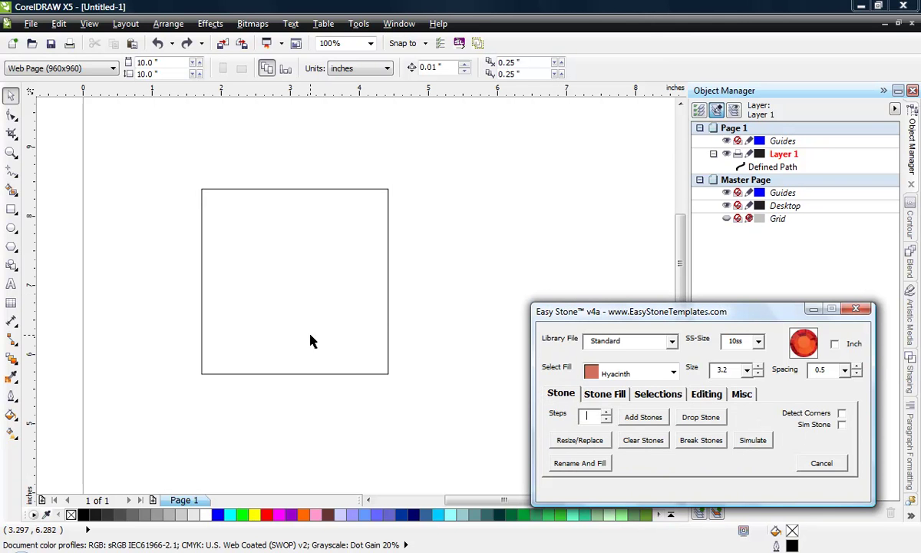
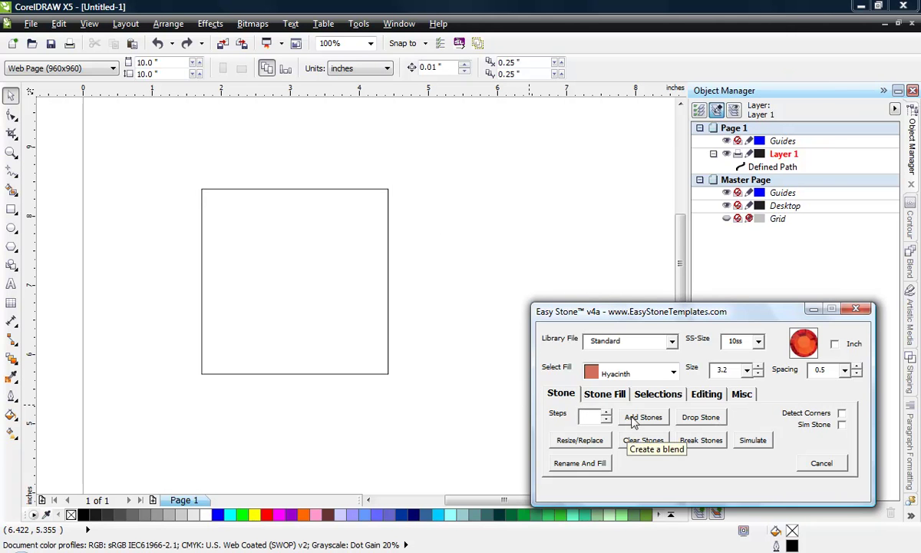
Drop a single Hyacinth 10ss stone on the page and move it to open space beside the rectangle.
scroll(255, 235, down, 2)
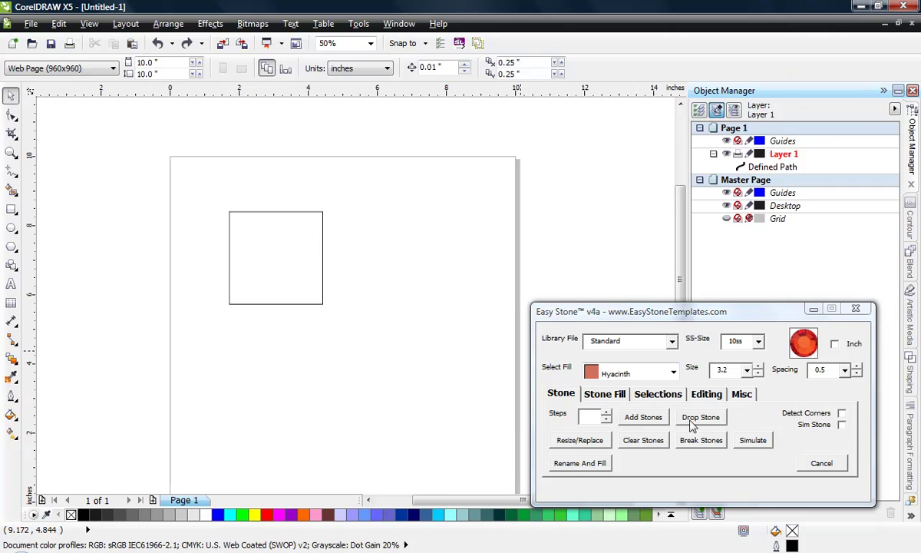
click(693, 419)
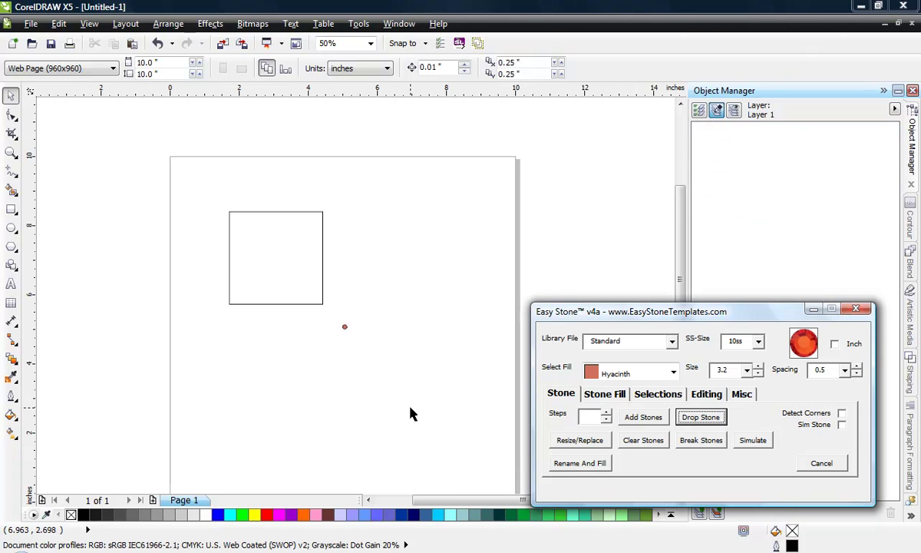
scroll(284, 357, down, 2)
scroll(284, 351, up, 2)
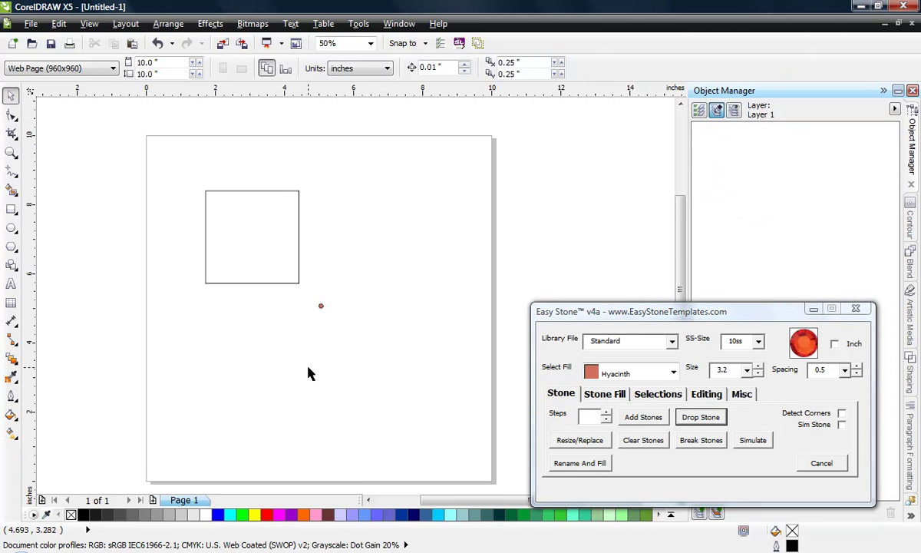
click(321, 309)
drag(380, 267, 388, 247)
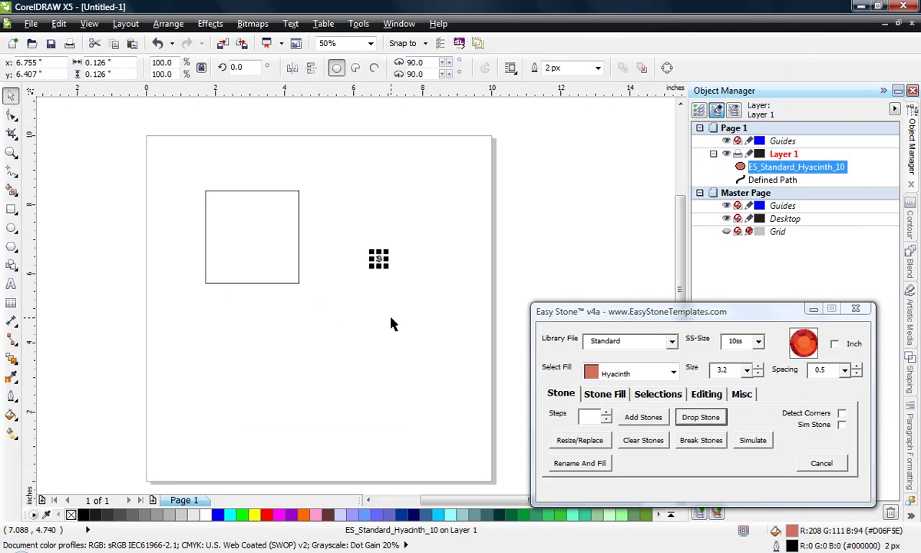
click(385, 321)
scroll(385, 275, up, 1)
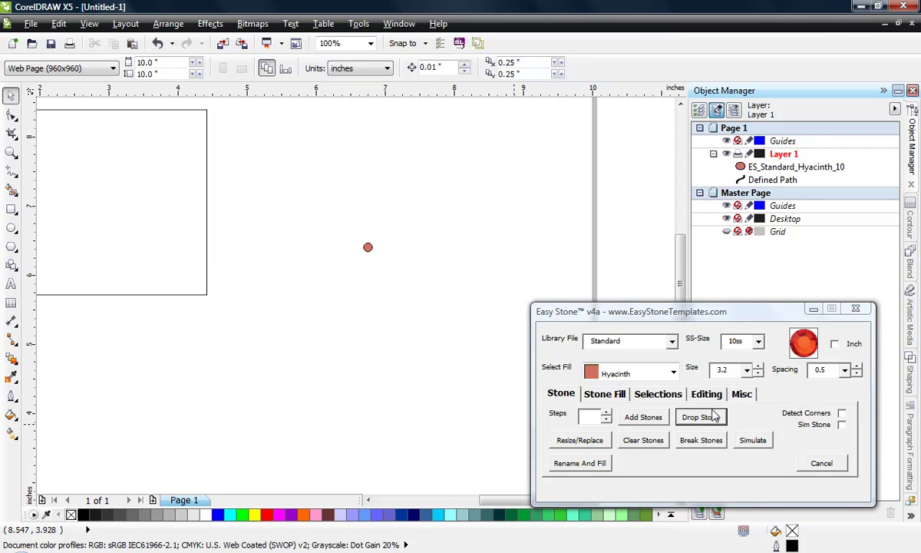
Move the stone to about X 6.005", Y 7.136" and place a copy straight below it at about Y 5.793".
drag(364, 253, 313, 202)
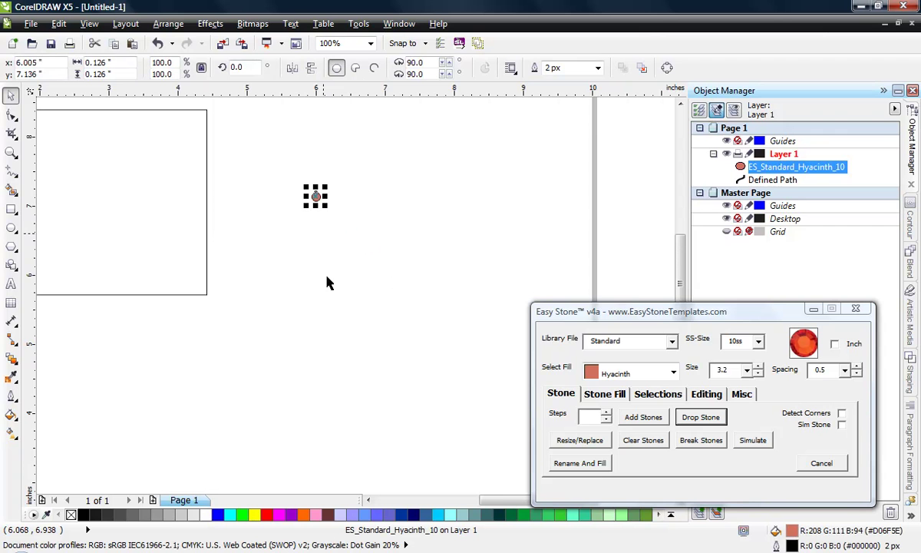
scroll(302, 203, up, 1)
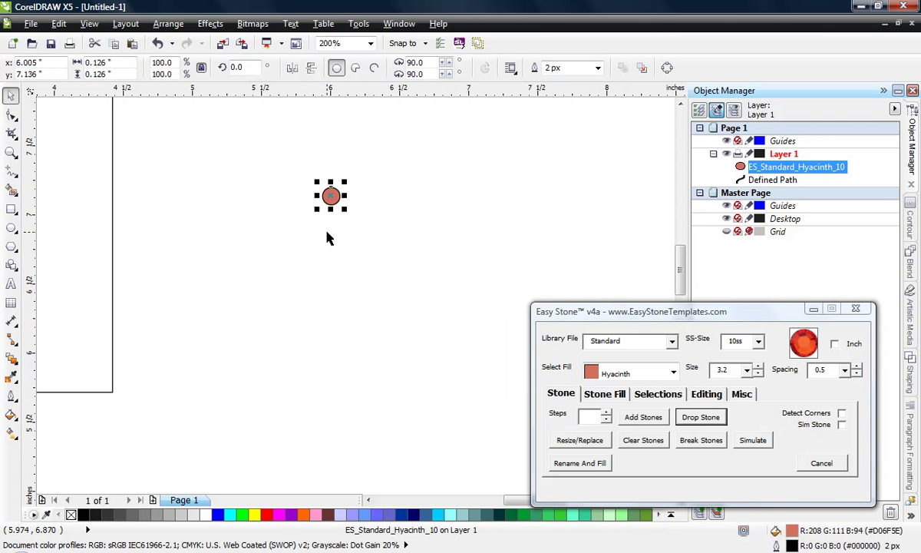
drag(330, 197, 332, 395)
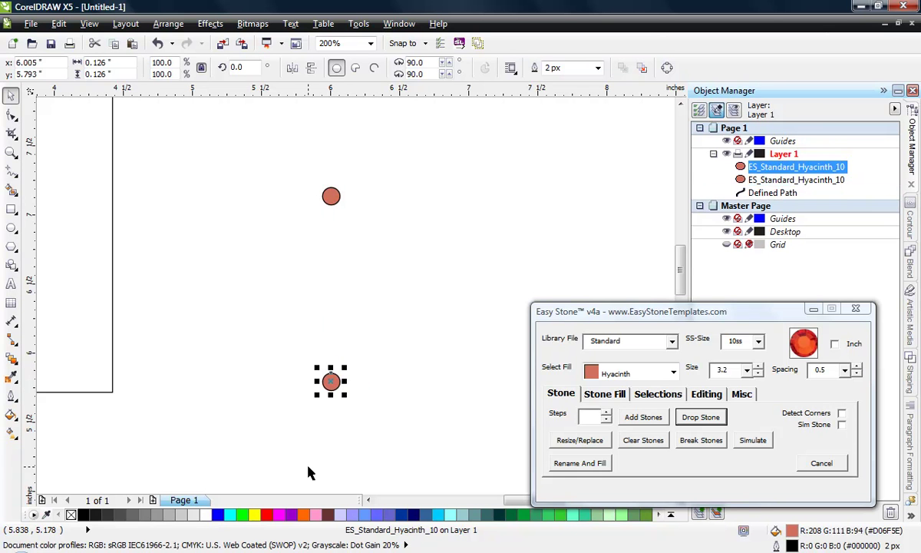
click(361, 386)
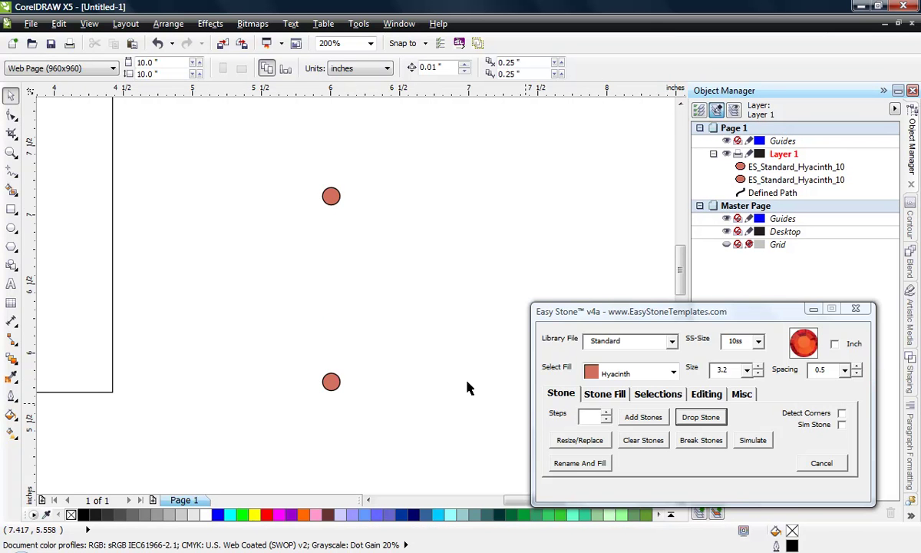
Add Hyacinth stones between the two vertically aligned stones, and undo the resulting row.
drag(369, 170, 258, 466)
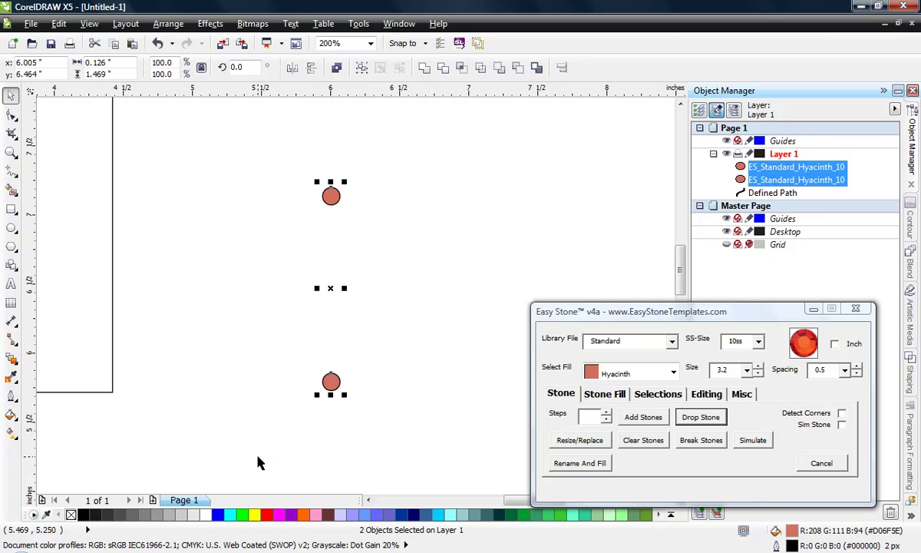
click(642, 424)
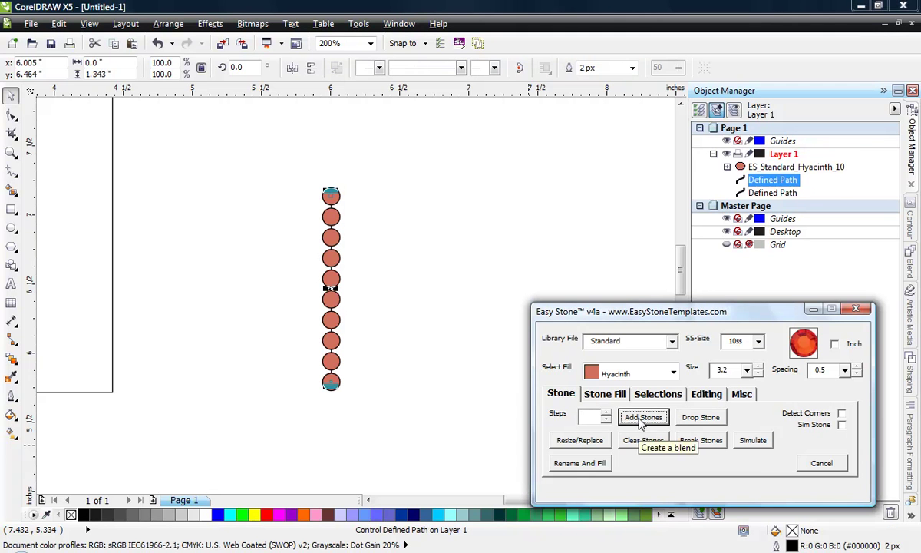
click(385, 315)
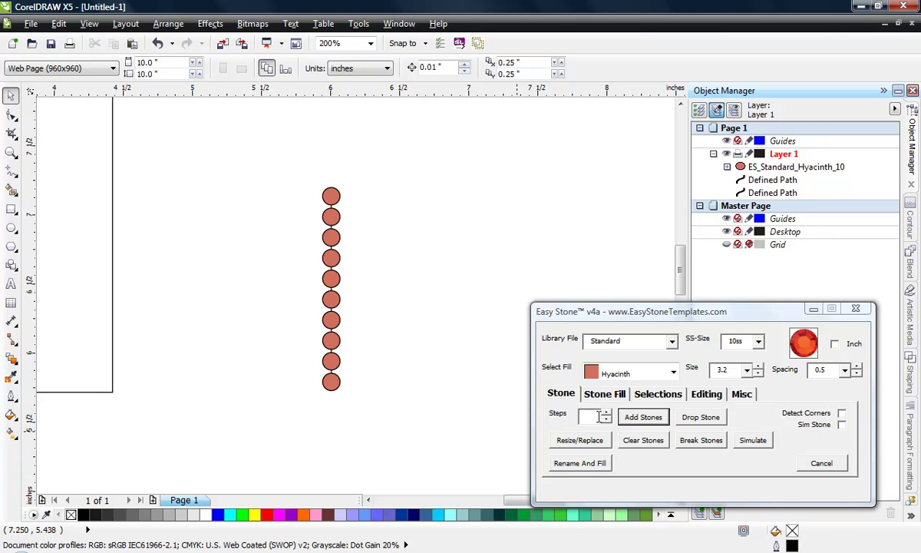
click(644, 424)
key(ctrl+z)
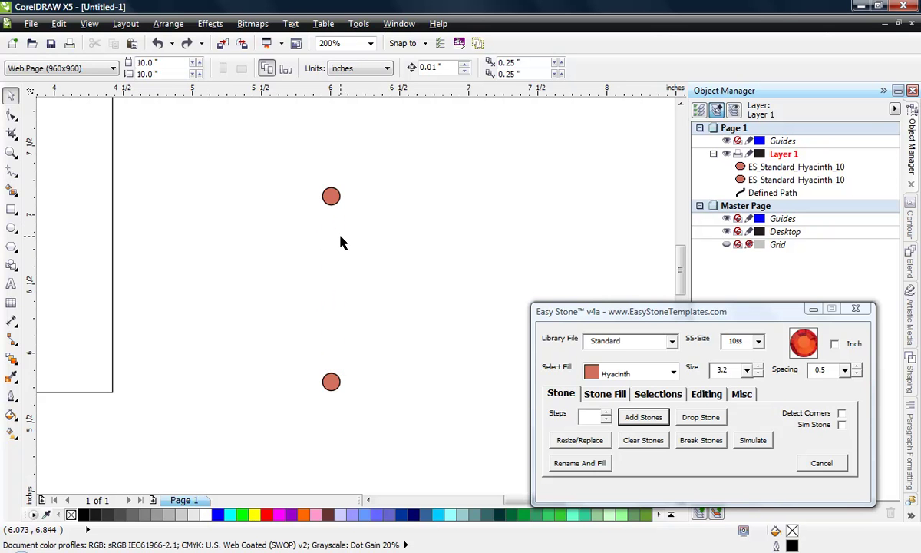
Move the lower stone up and to the right, and add Hyacinth stones between the two stones as a diagonal row.
drag(331, 381, 447, 311)
click(331, 197)
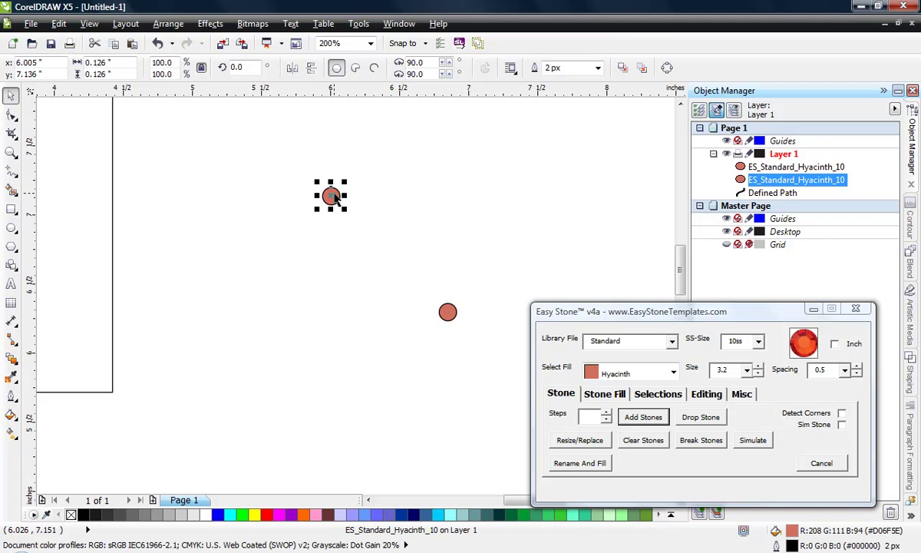
shift+click(448, 313)
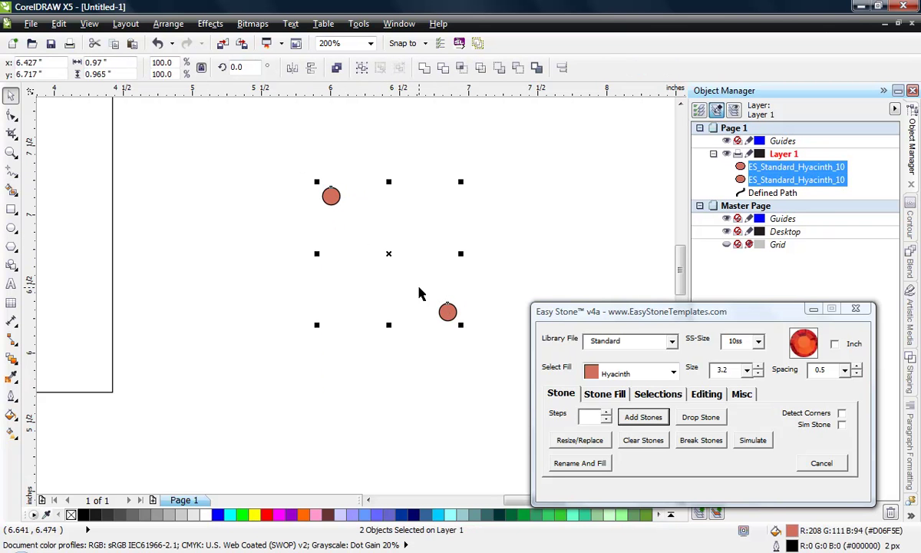
click(644, 417)
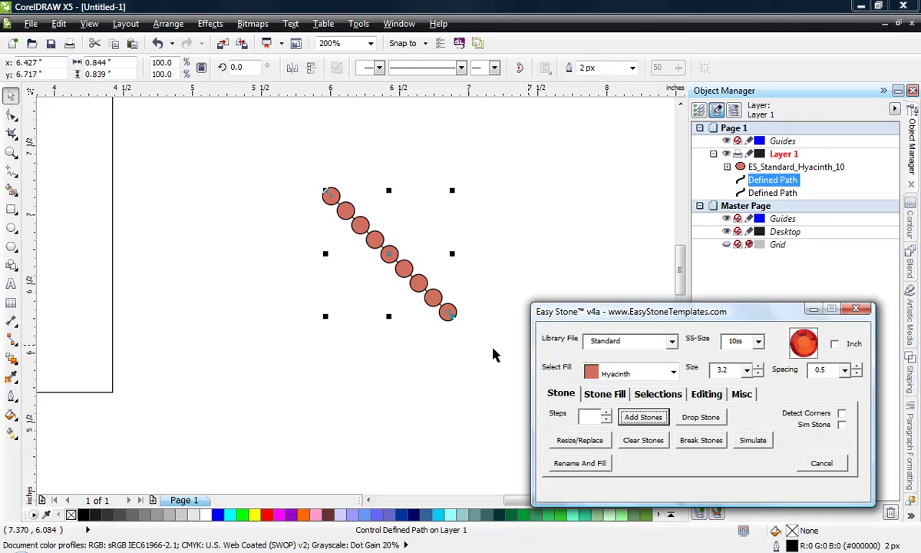
click(235, 366)
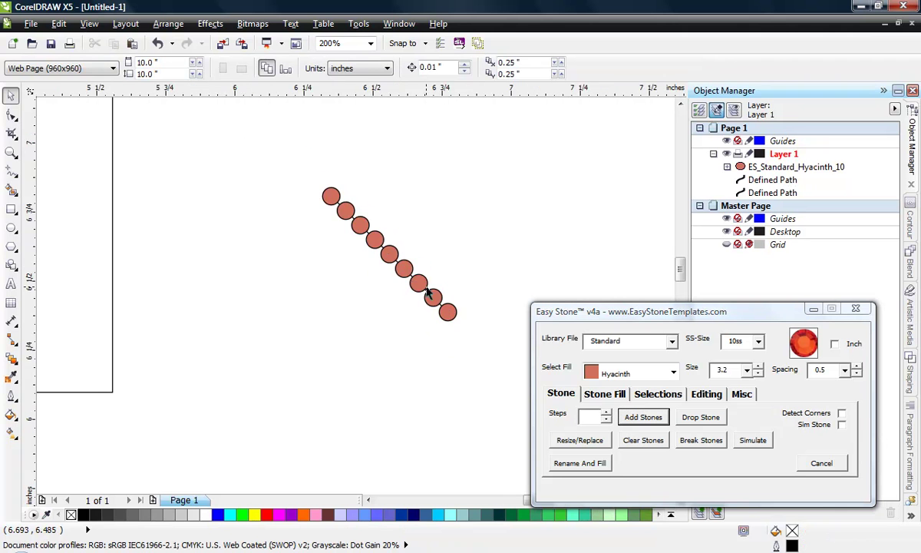
Bend the diagonal stone row's path outward into a single arc, up and to the right, with the Shape tool.
scroll(343, 343, up, 1)
scroll(375, 276, up, 1)
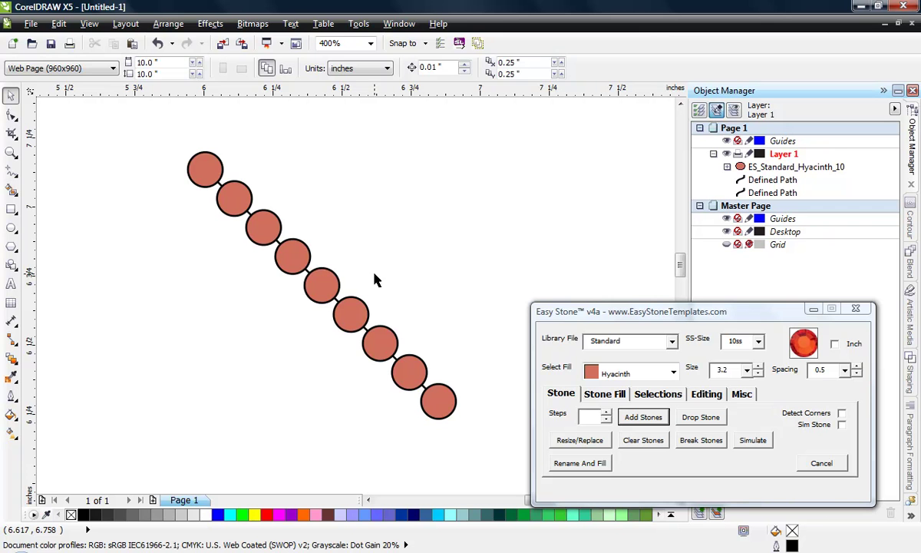
click(359, 308)
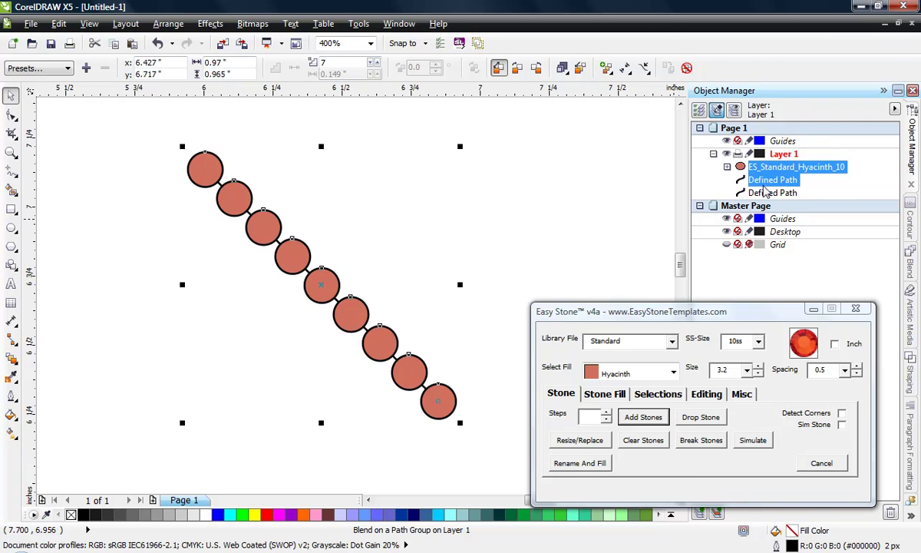
click(11, 116)
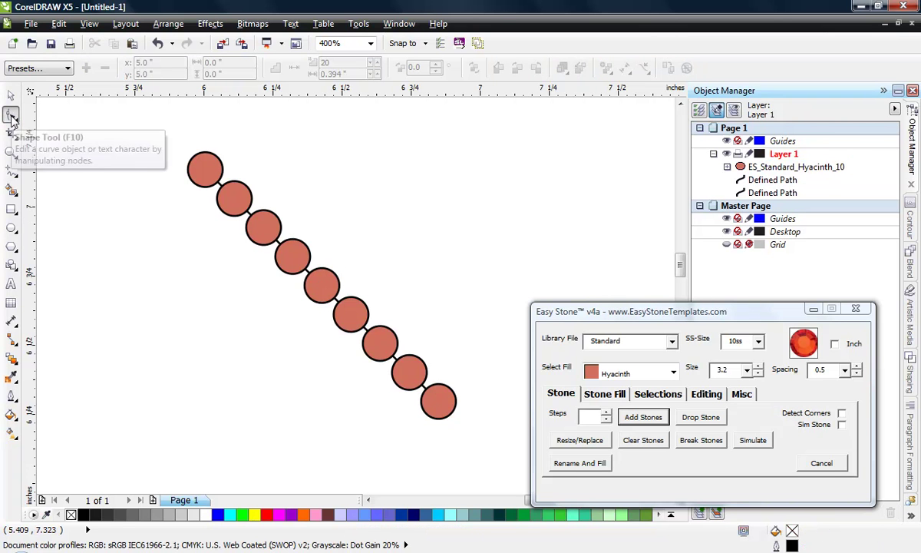
click(281, 246)
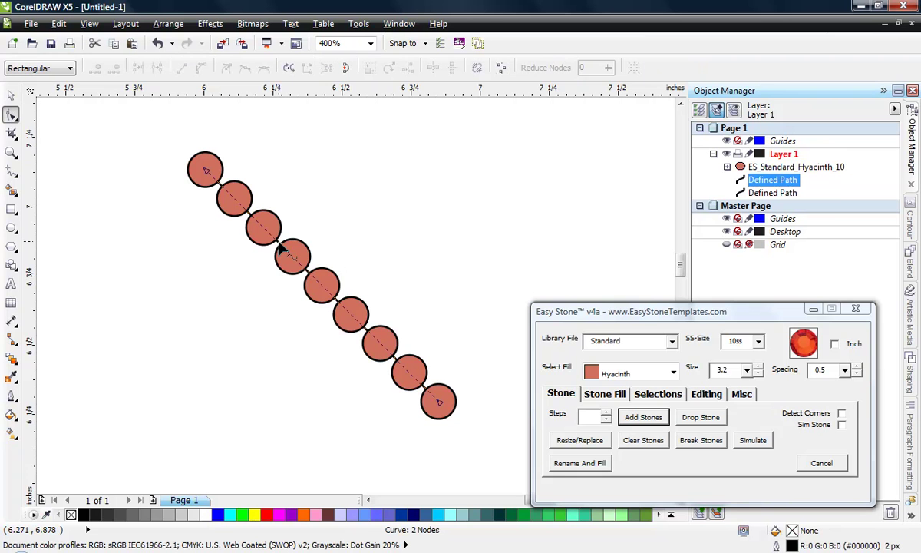
click(320, 287)
drag(320, 287, 405, 199)
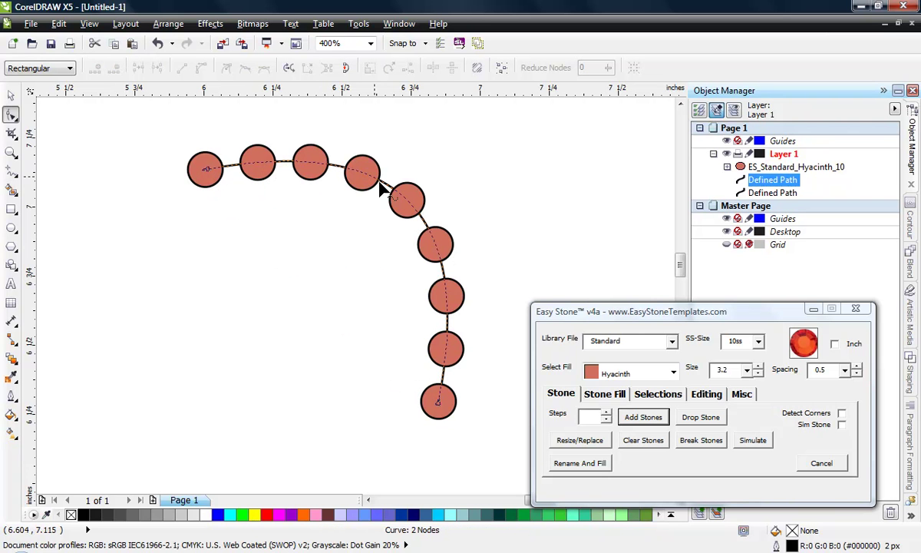
Swing the lower end node's curve handle out to the left so the stone path forms an S-curve about 0.84" × 0.85".
click(439, 406)
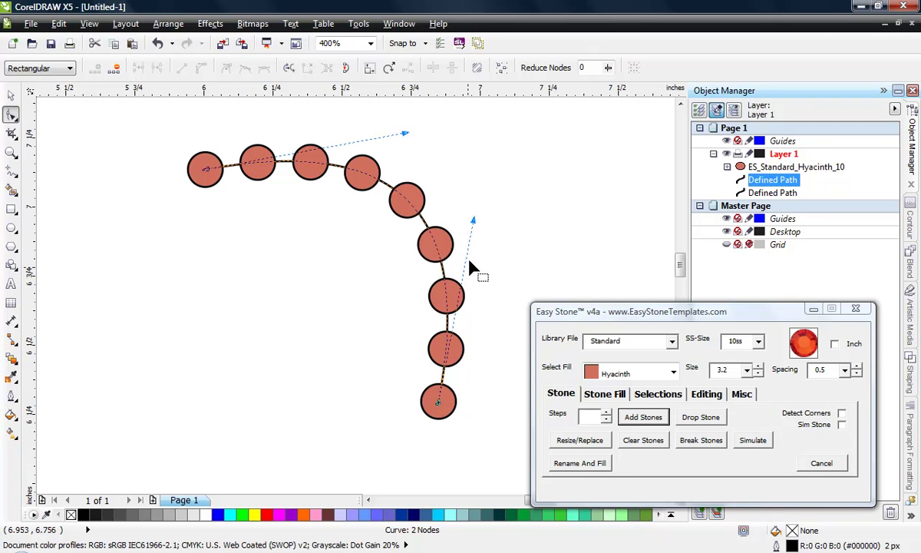
drag(475, 223, 224, 414)
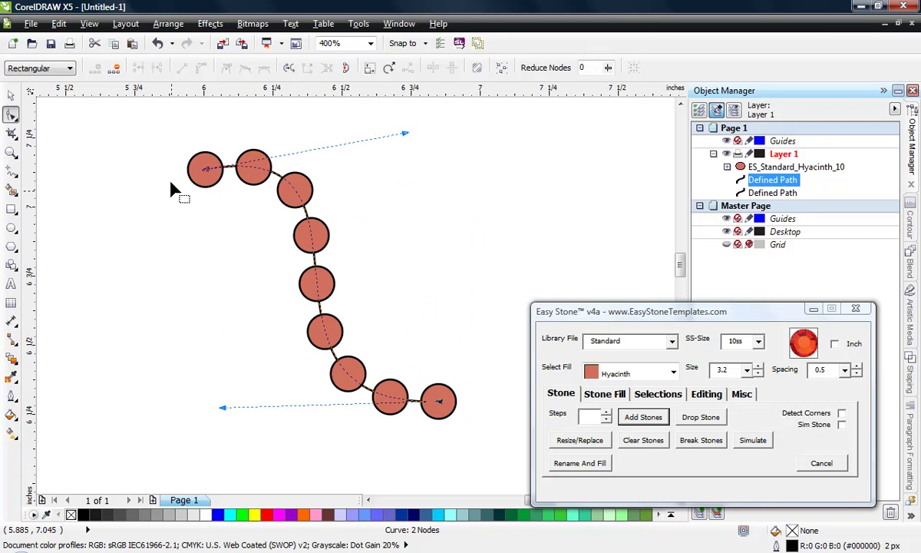
click(11, 94)
click(109, 227)
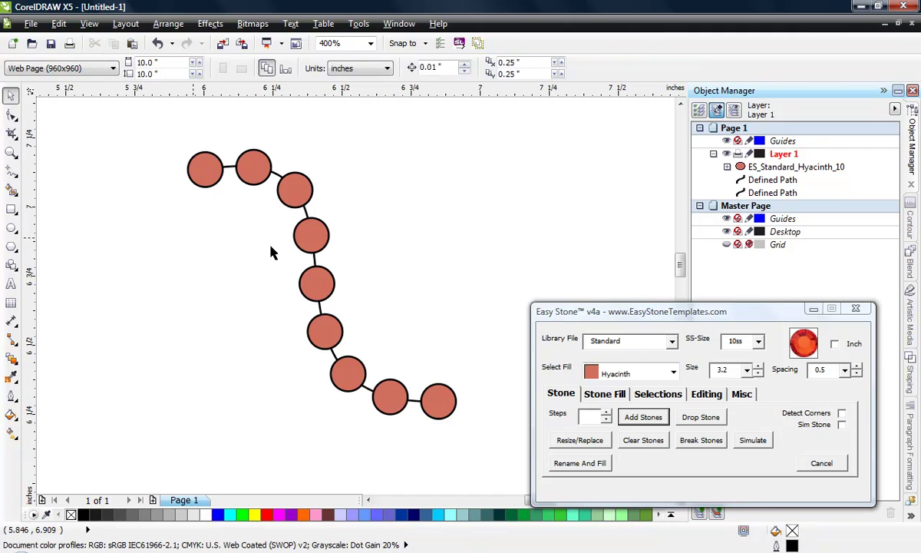
Bend the S-curve path up and to the right into a wide hook about 1.06" × 1.01".
click(314, 258)
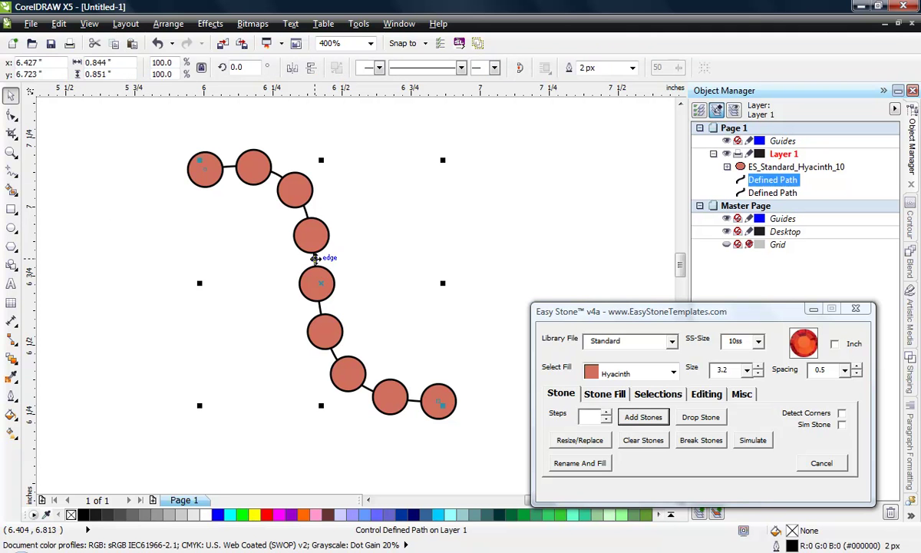
click(11, 113)
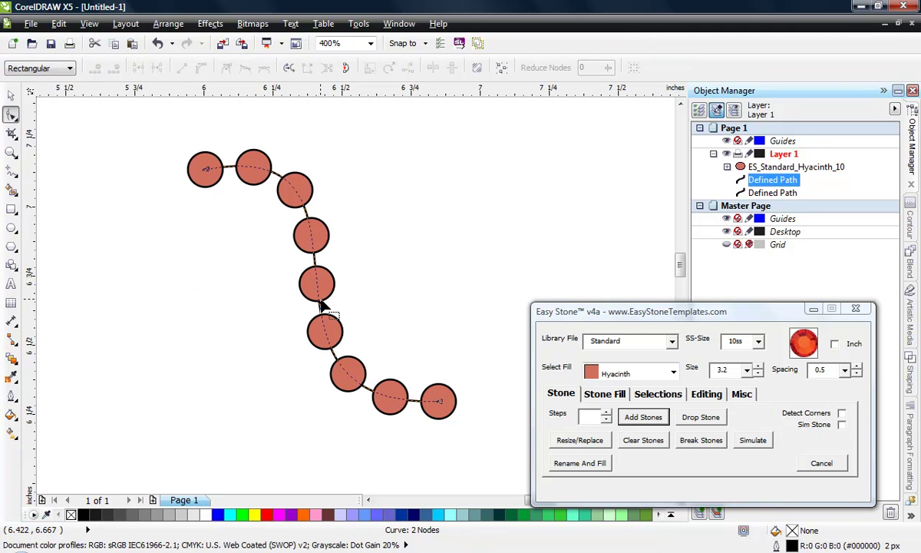
drag(318, 304, 277, 176)
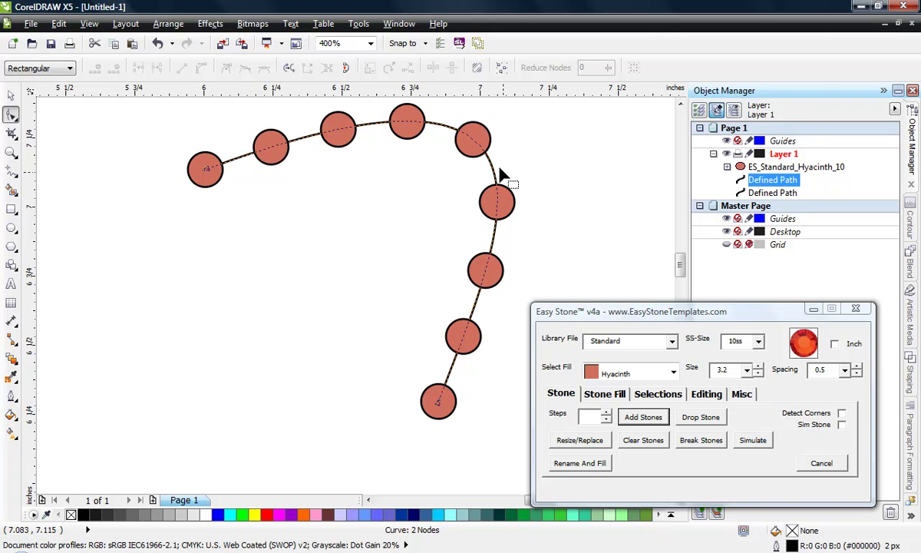
click(11, 96)
click(125, 215)
scroll(172, 248, down, 2)
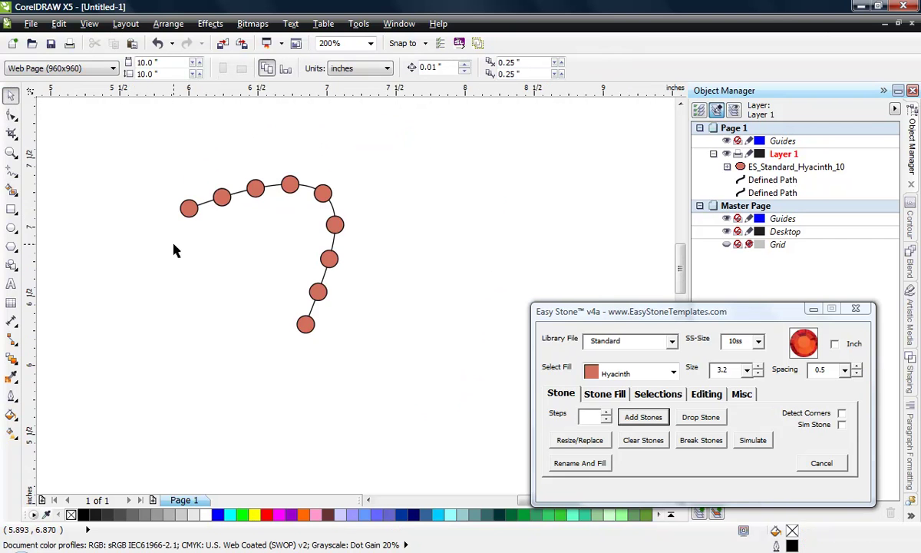
Re-add Hyacinth stones along the hooked path at 0.5 spacing, and undo the addition.
scroll(254, 213, up, 2)
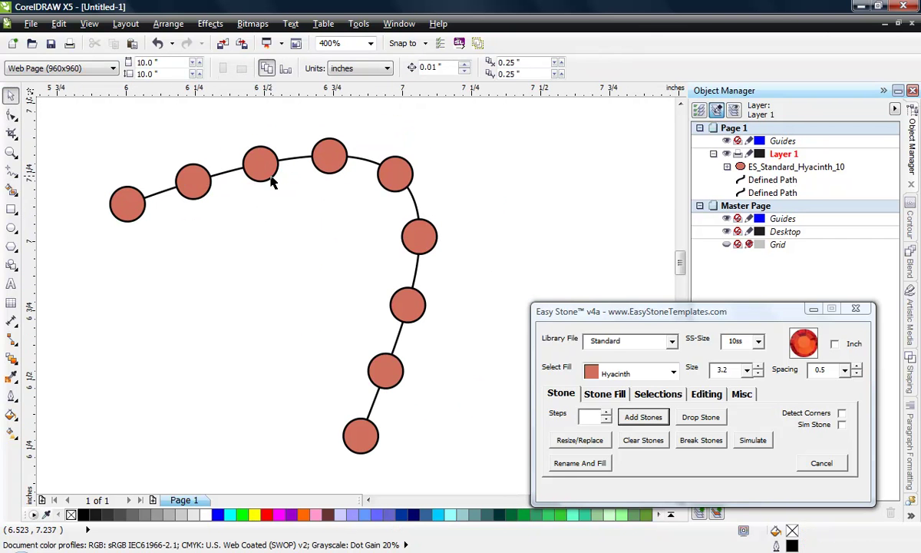
click(164, 192)
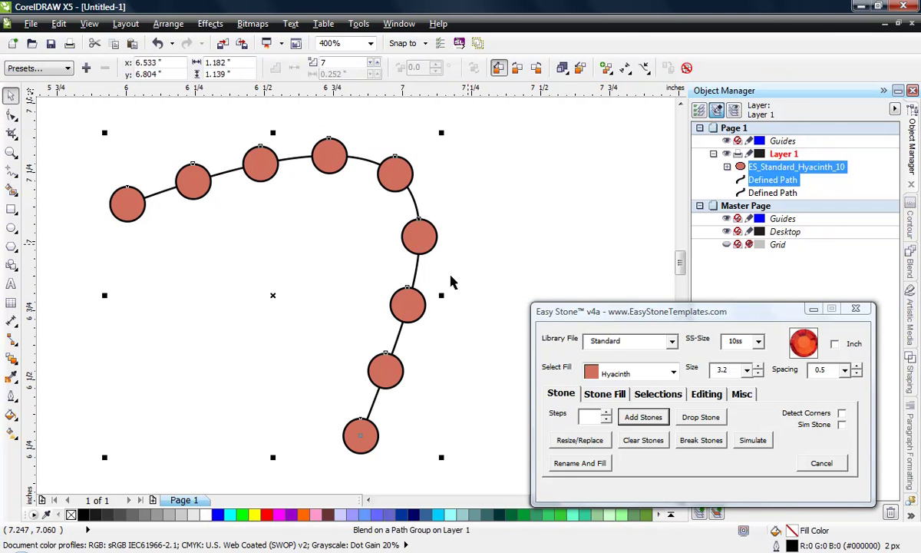
click(644, 419)
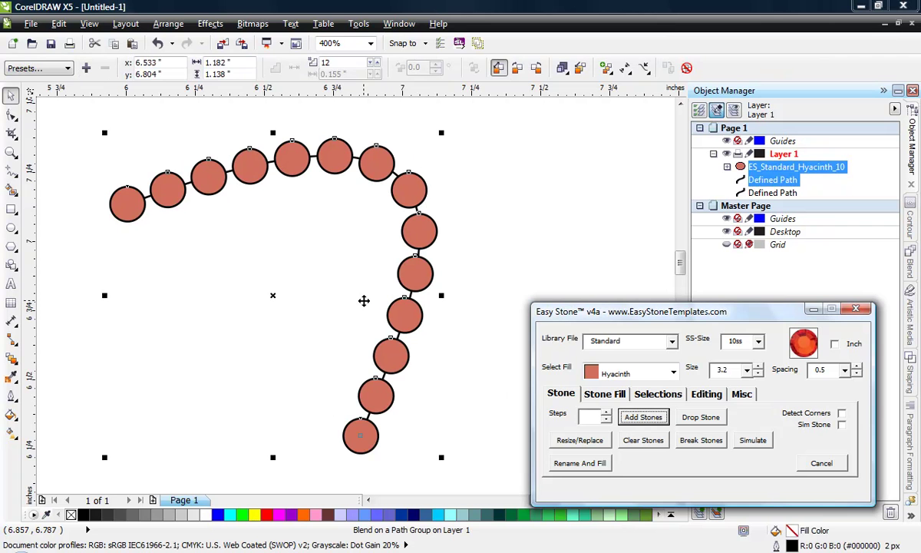
click(468, 281)
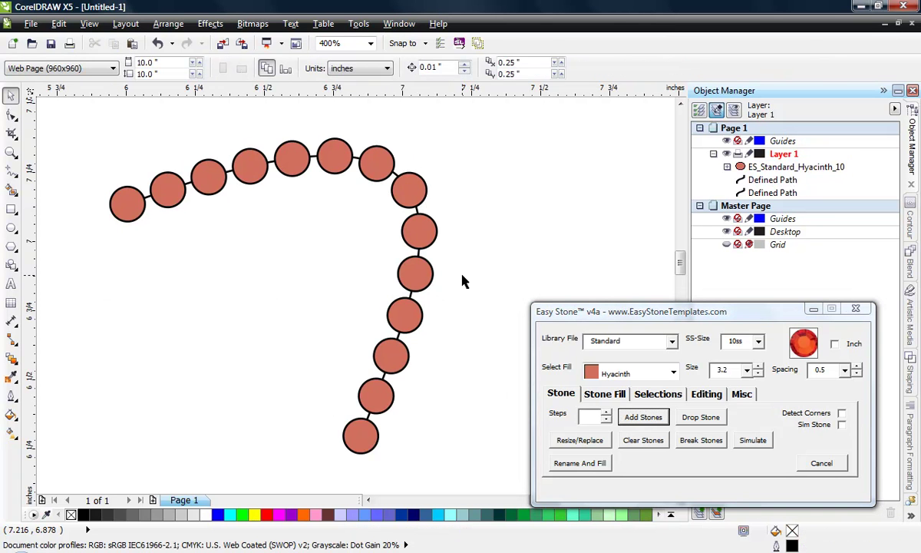
key(ctrl+z)
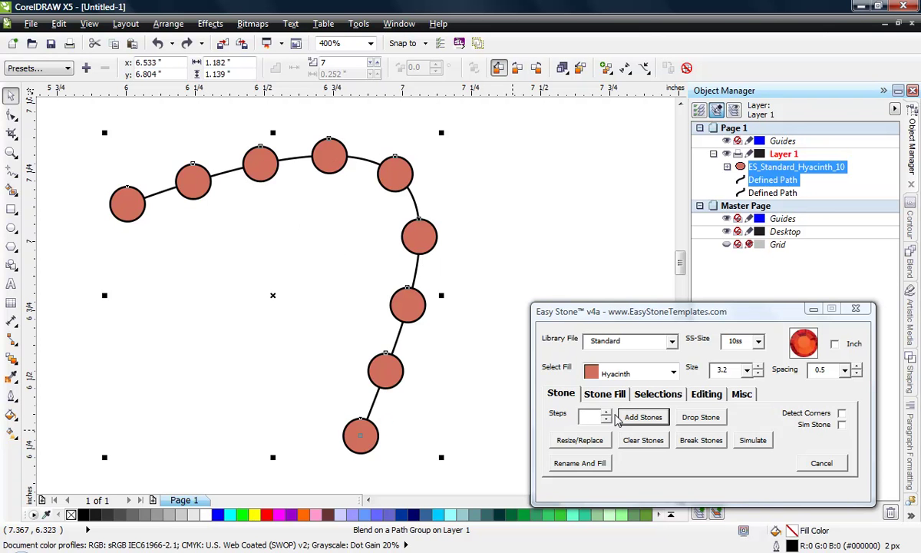
Increase the hooked row's blend steps to at least 10, and reduce them to 4.
click(607, 413)
click(606, 413)
click(607, 413)
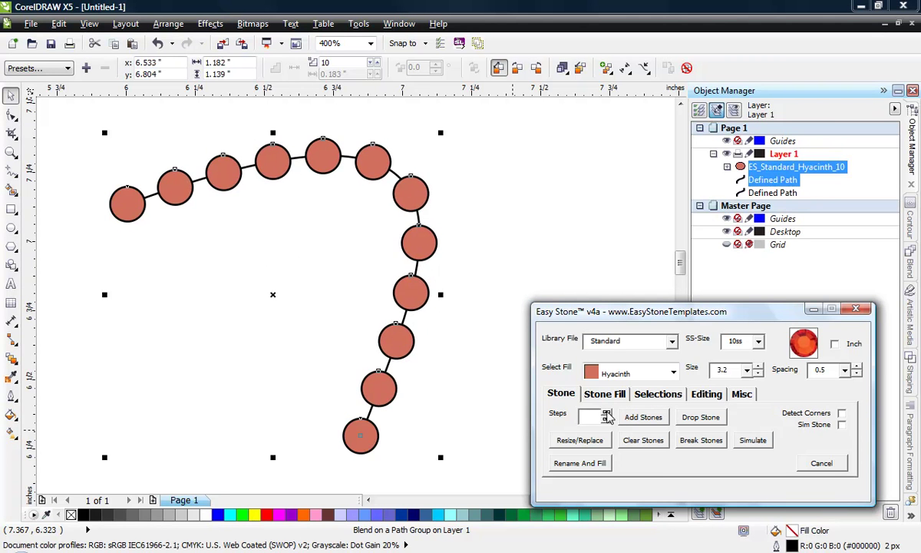
click(606, 413)
click(606, 419)
click(607, 419)
click(606, 419)
click(607, 419)
click(606, 419)
click(606, 419)
click(607, 419)
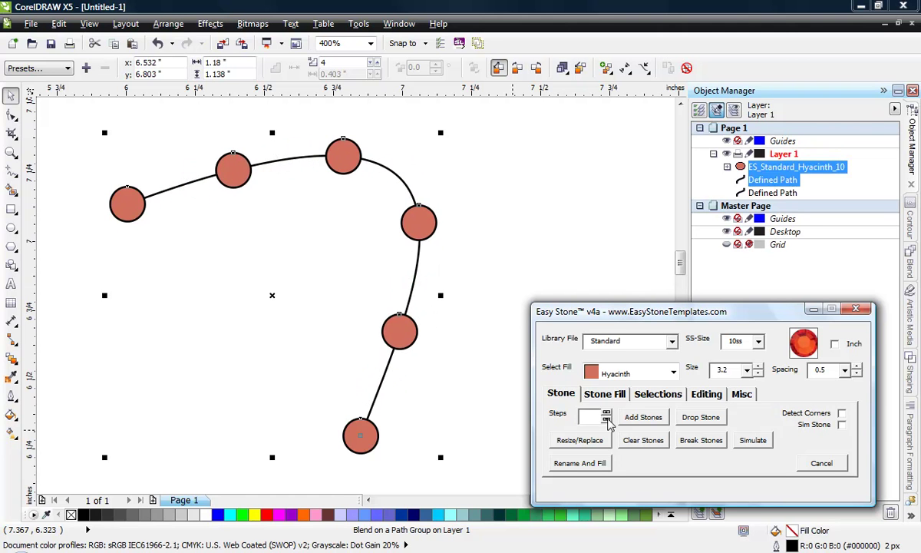
Raise the blend steps on the hooked row past 9, and bring them back down to 4.
click(606, 413)
click(606, 414)
click(606, 414)
click(606, 413)
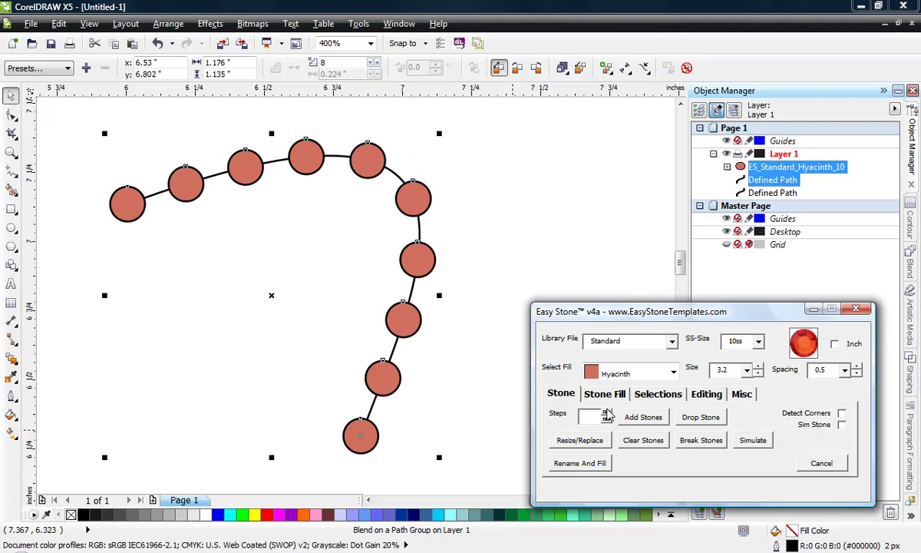
click(606, 414)
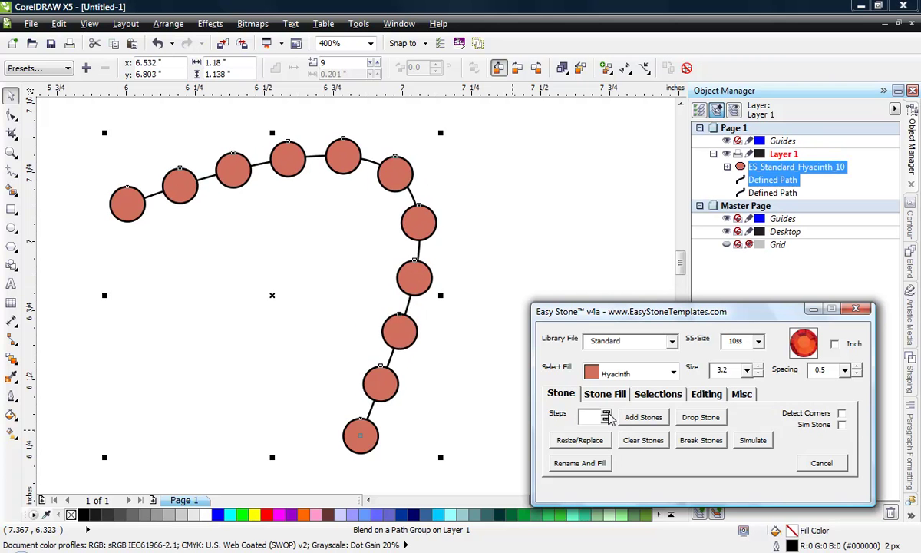
click(606, 414)
click(606, 414)
click(606, 419)
click(607, 419)
click(607, 419)
click(606, 419)
click(607, 419)
click(606, 419)
click(607, 419)
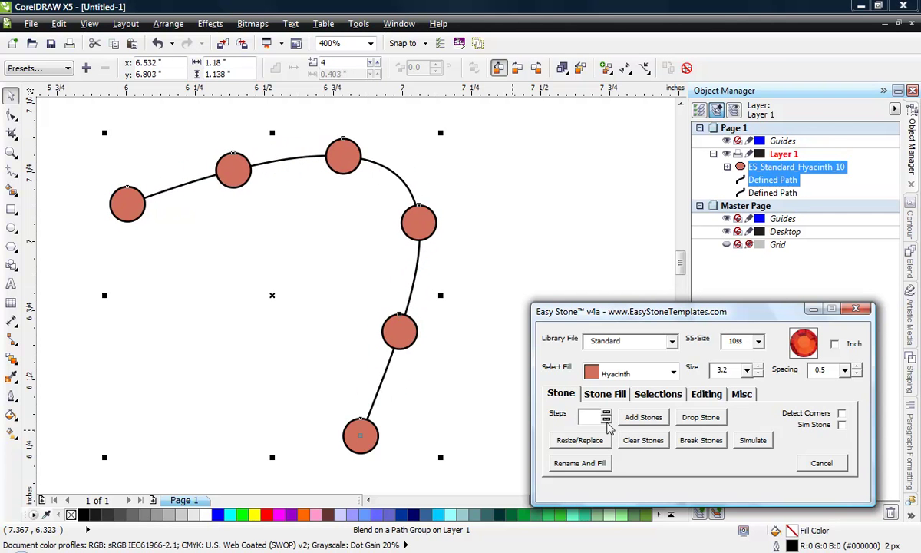
Clear the stones from the hooked path, and add Hyacinth stones along it with 6 steps.
click(643, 440)
click(408, 304)
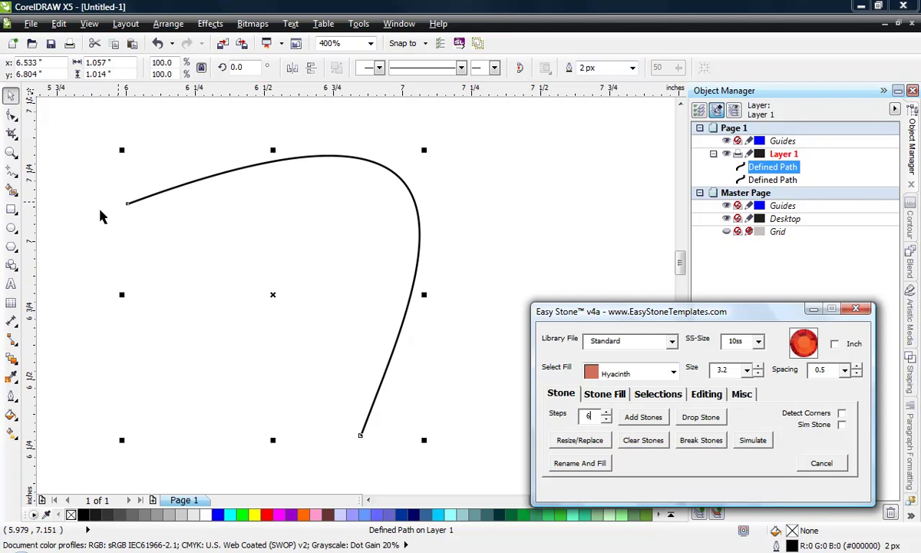
click(637, 421)
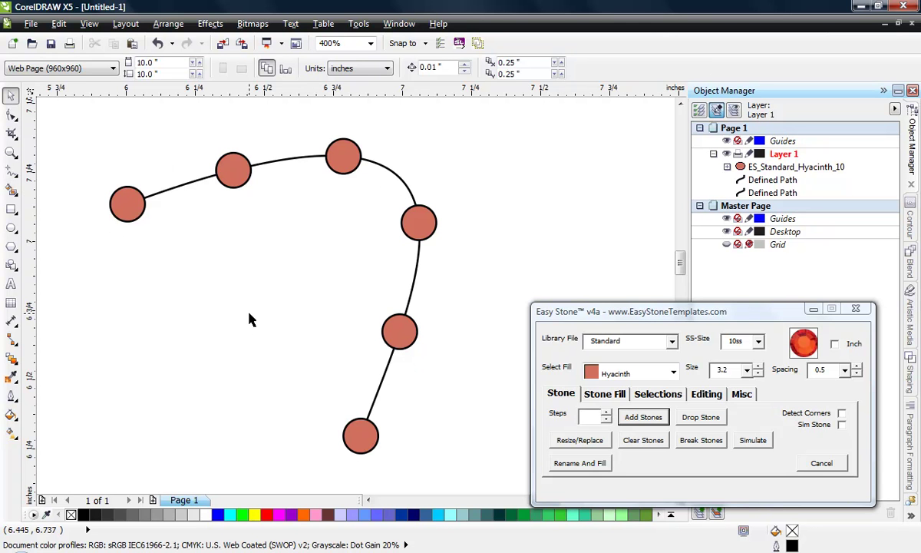
Delete the hooked stone row together with its path.
click(343, 175)
click(343, 175)
key(Escape)
click(344, 175)
key(Escape)
click(425, 207)
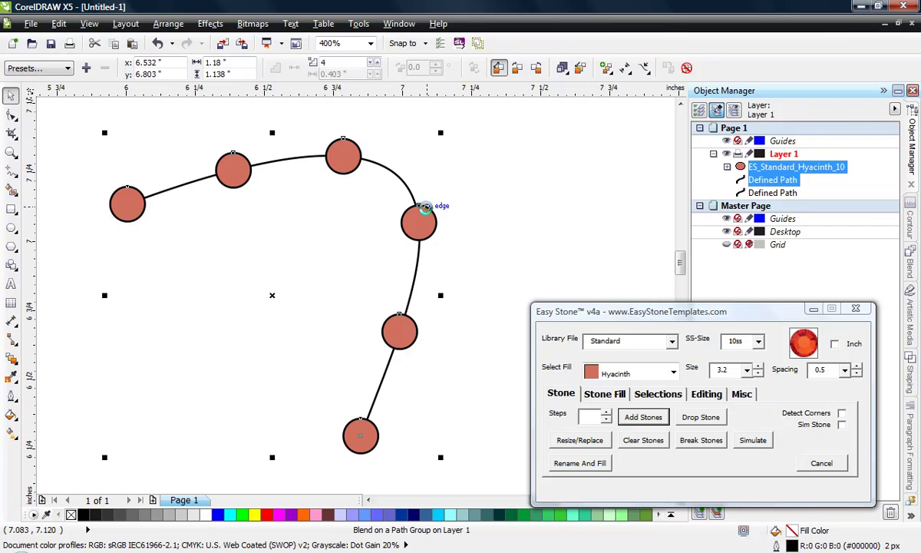
key(Delete)
Drop a single Hyacinth 10ss stone, and place a copy up and to the right at about X 7.143", Y 6.448".
click(700, 417)
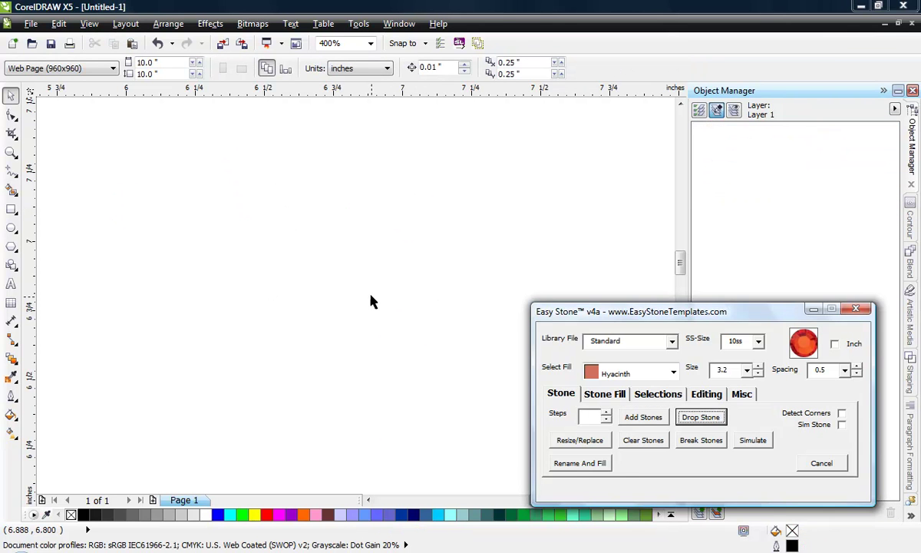
scroll(371, 302, down, 3)
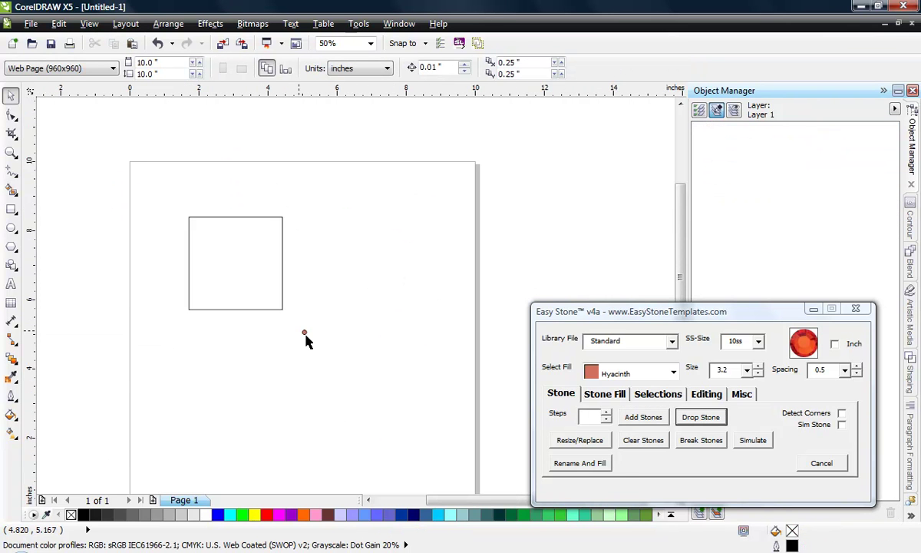
scroll(311, 338, up, 1)
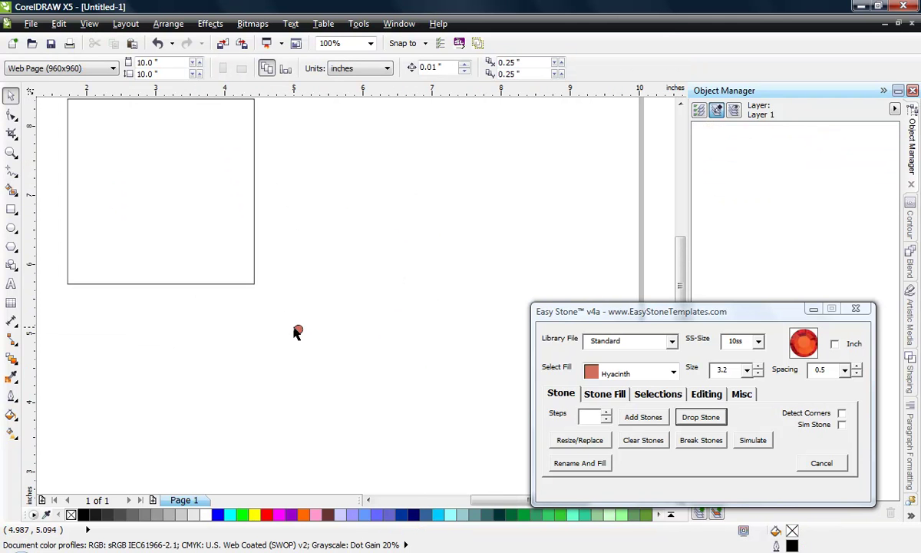
click(442, 234)
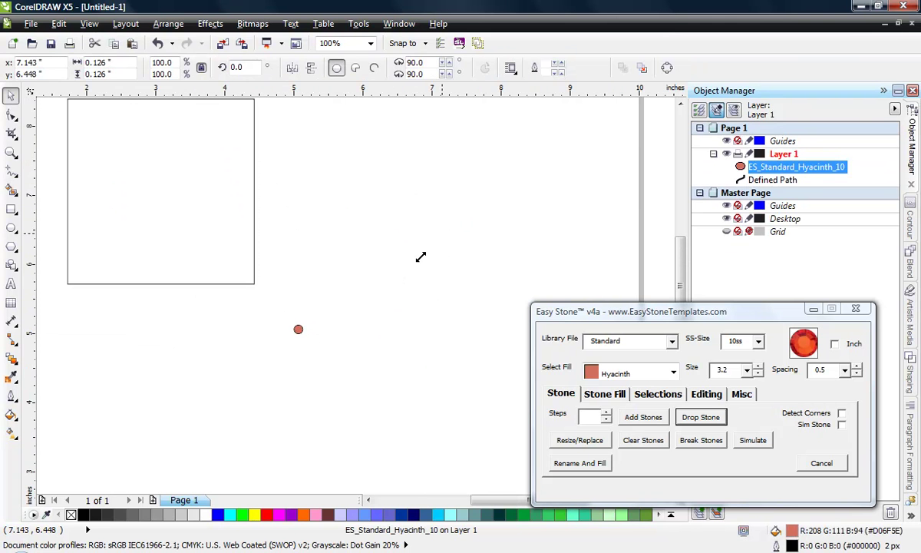
scroll(365, 323, up, 1)
click(521, 148)
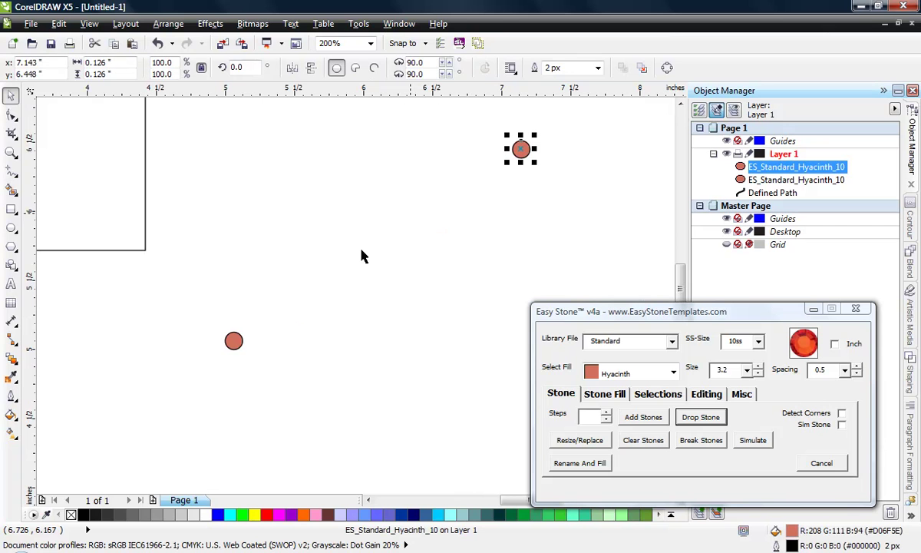
Add Hyacinth stones between the two separate stones with 6 steps, forming a diagonal row.
shift+click(237, 344)
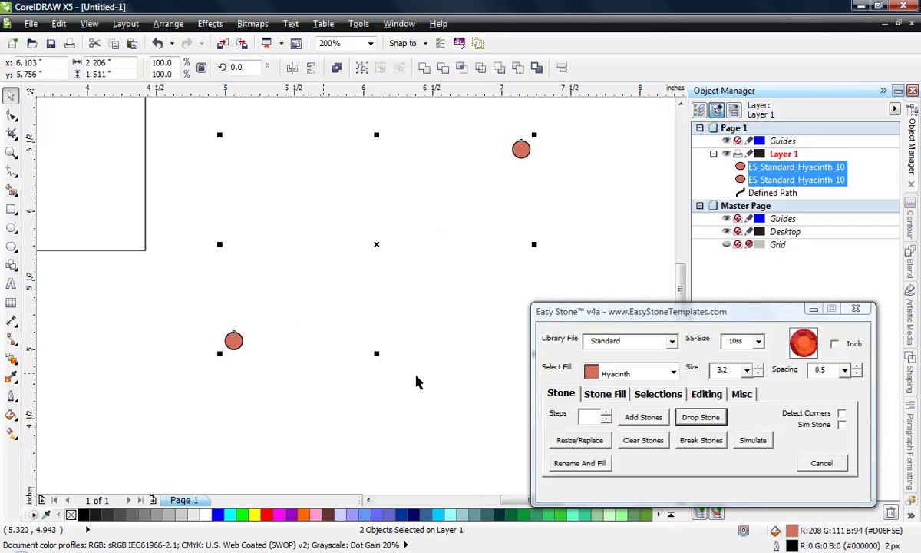
click(581, 418)
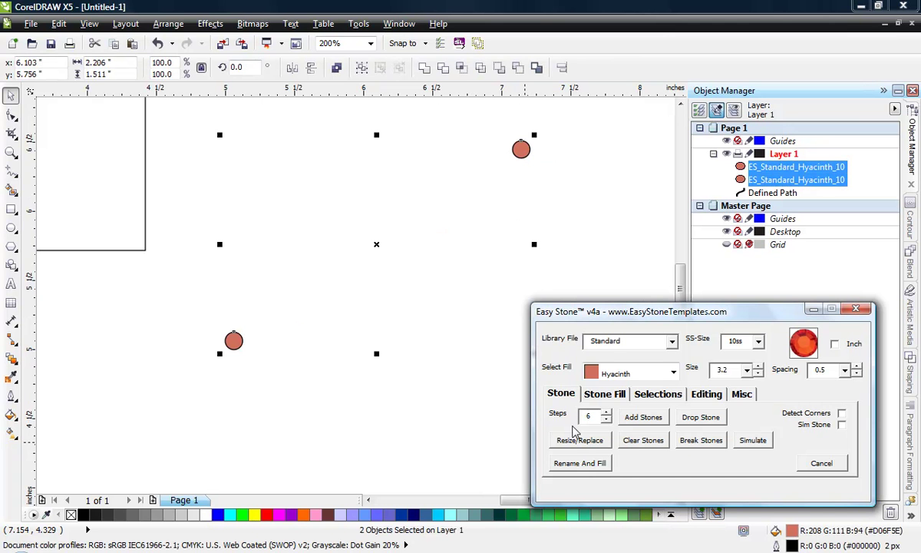
double_click(581, 418)
click(644, 417)
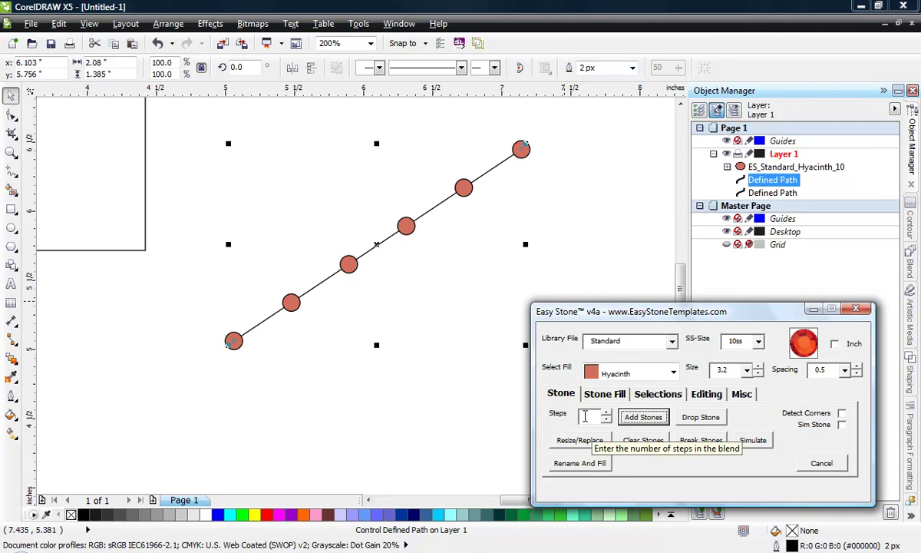
click(395, 436)
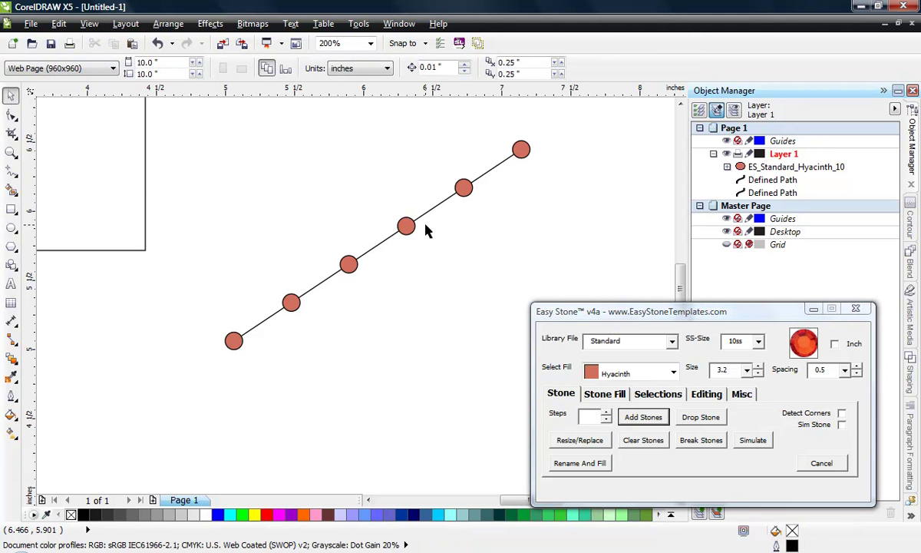
Bend the straight stone path into an arch bulging up and to the left, about 2.08" wide and 1.44" high.
key(F10)
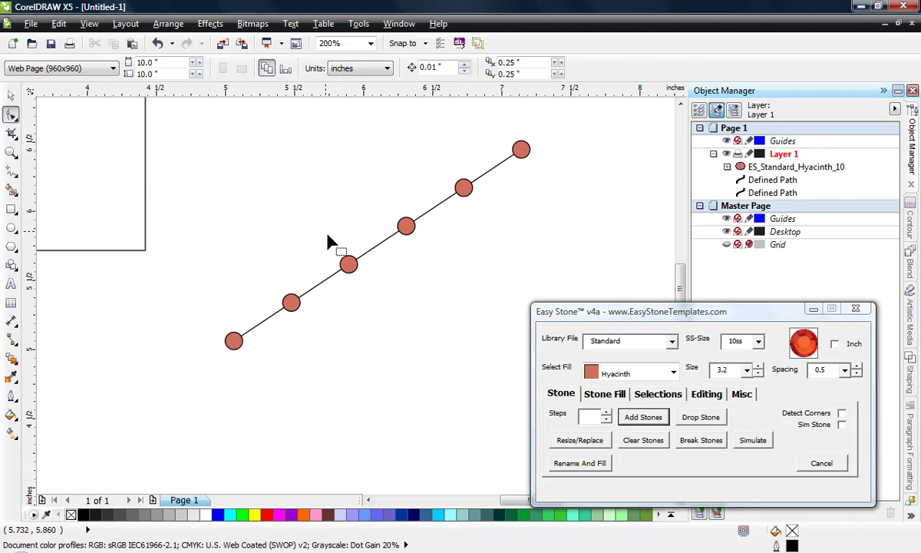
click(372, 246)
drag(372, 247, 424, 319)
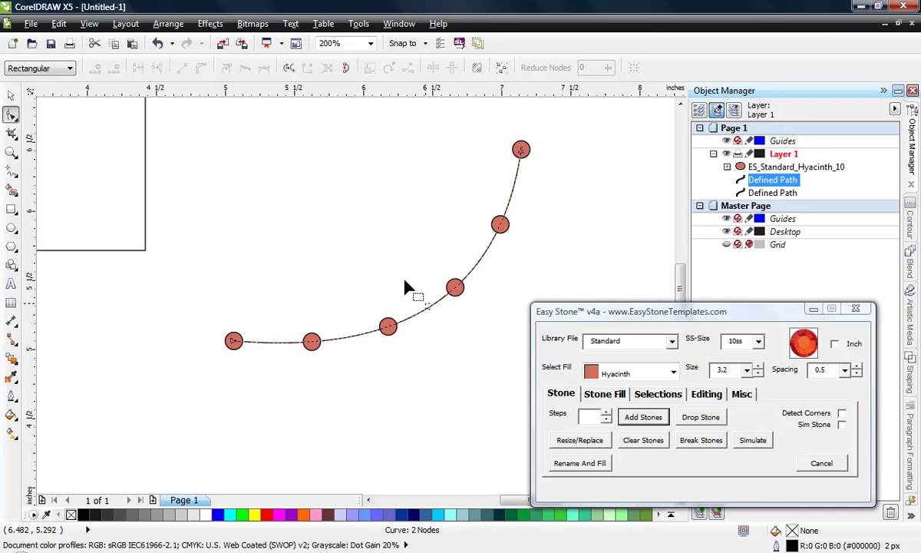
drag(424, 317, 303, 192)
click(11, 95)
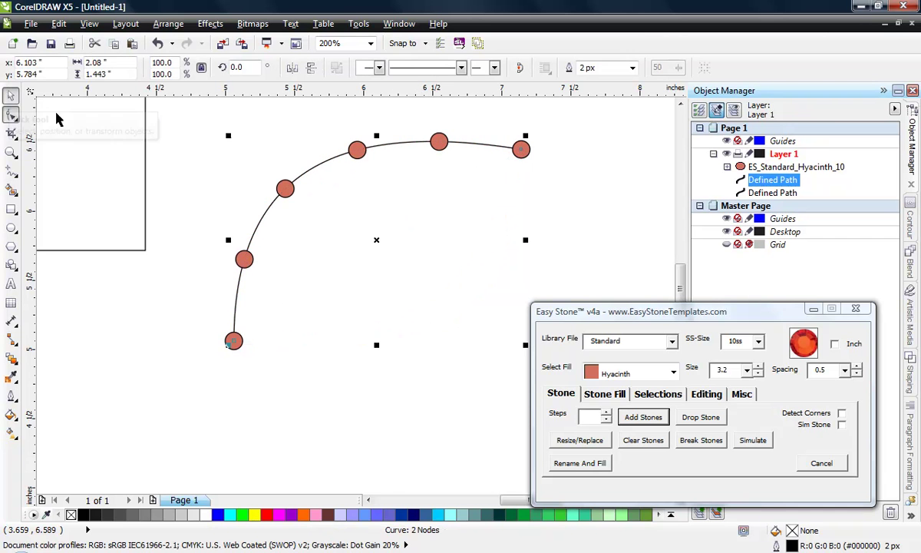
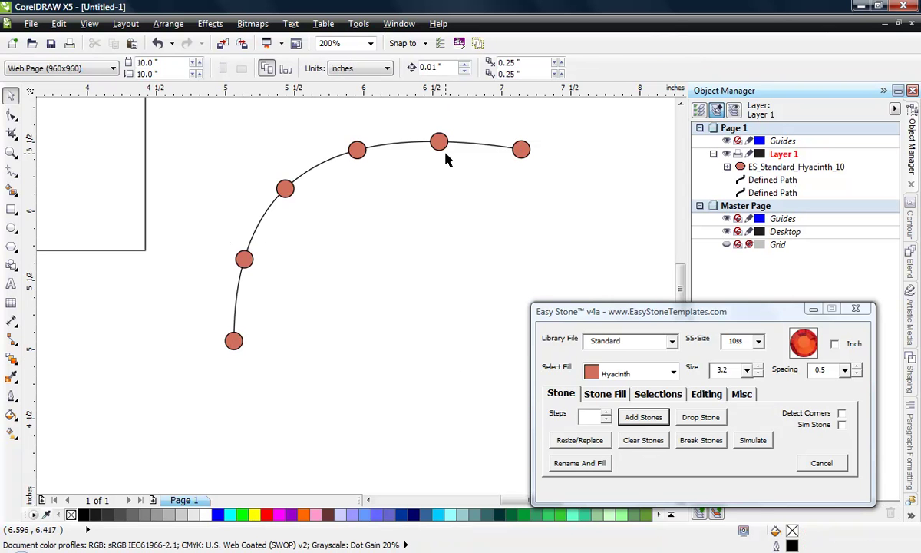
Try clearing the stones from the arched path, and undo the clearing.
click(355, 159)
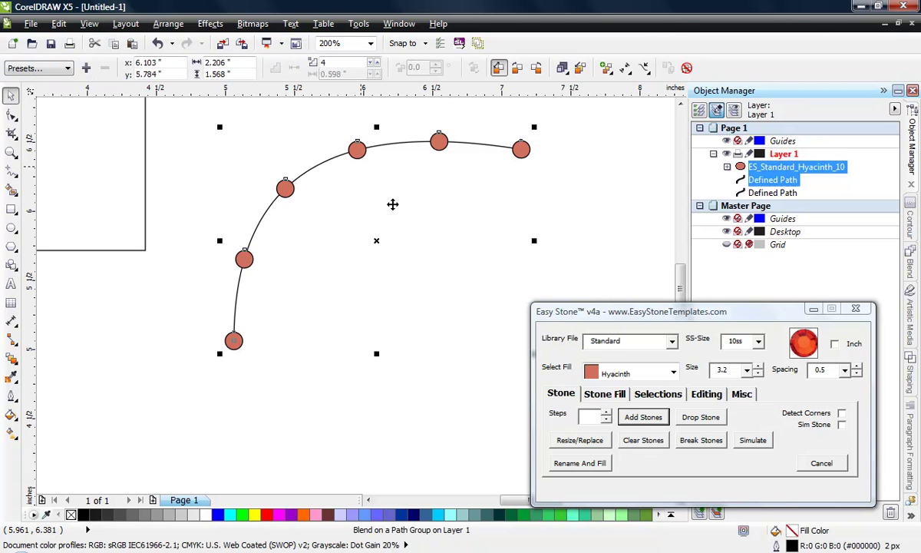
click(644, 440)
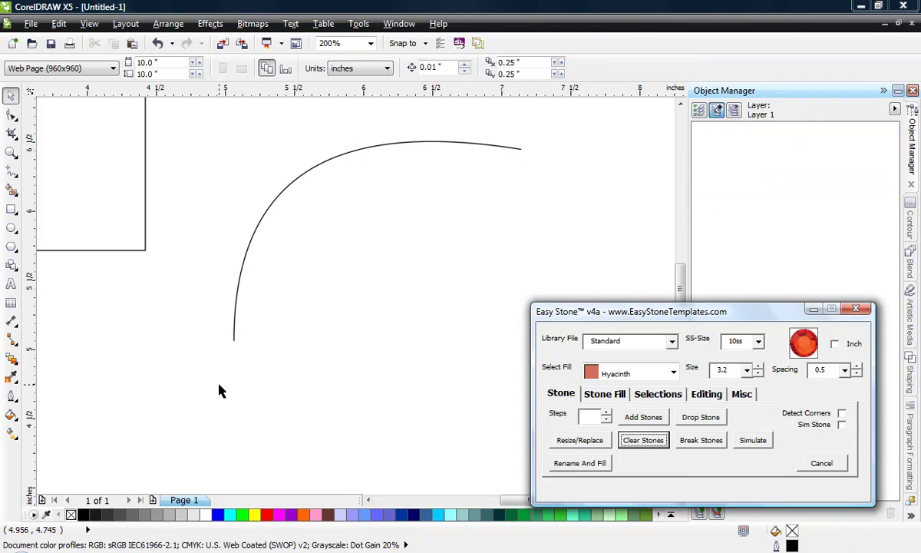
click(418, 234)
key(ctrl+z)
Place a copy of the arched stone row below and right at about X 6.591", Y 5.13", and break the copy's stones apart.
scroll(296, 239, down, 2)
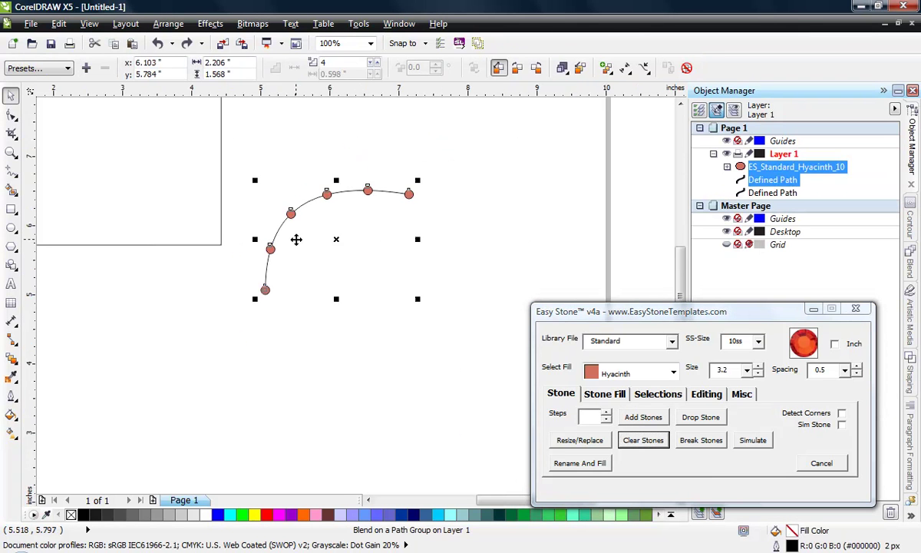
drag(338, 244, 371, 290)
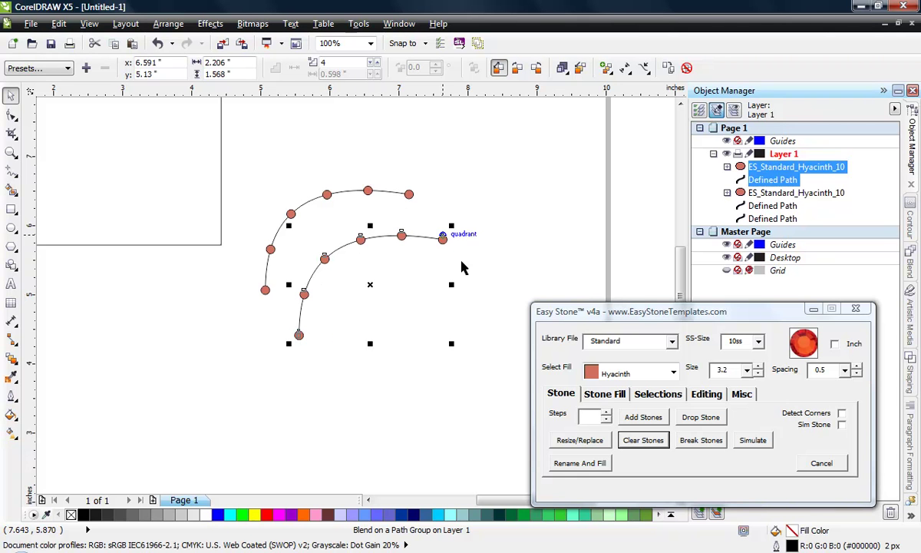
click(701, 440)
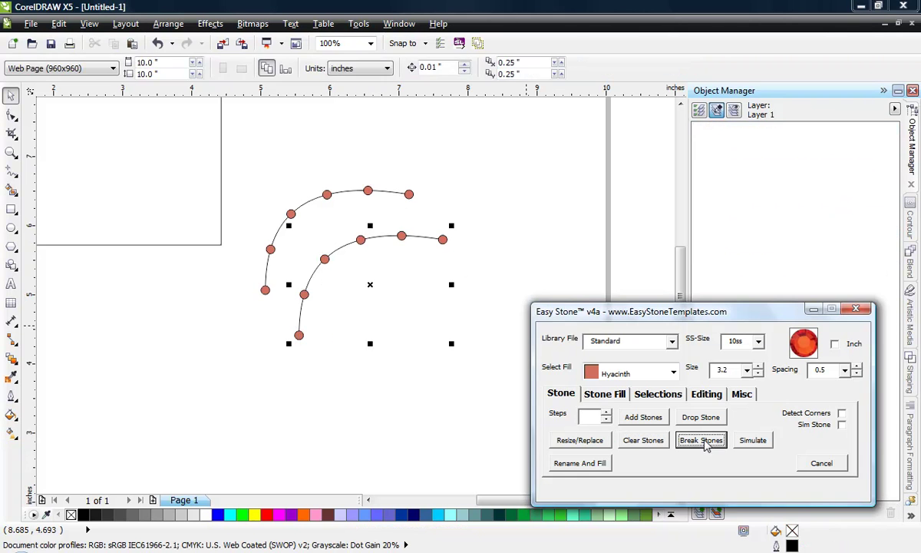
Move four of the broken-apart stones individually to loose positions on and inside the lower arch.
drag(365, 251, 381, 282)
mouse_move(325, 261)
mouse_down()
mouse_move(325, 295)
mouse_move(335, 256)
mouse_up()
drag(404, 244, 377, 260)
click(340, 250)
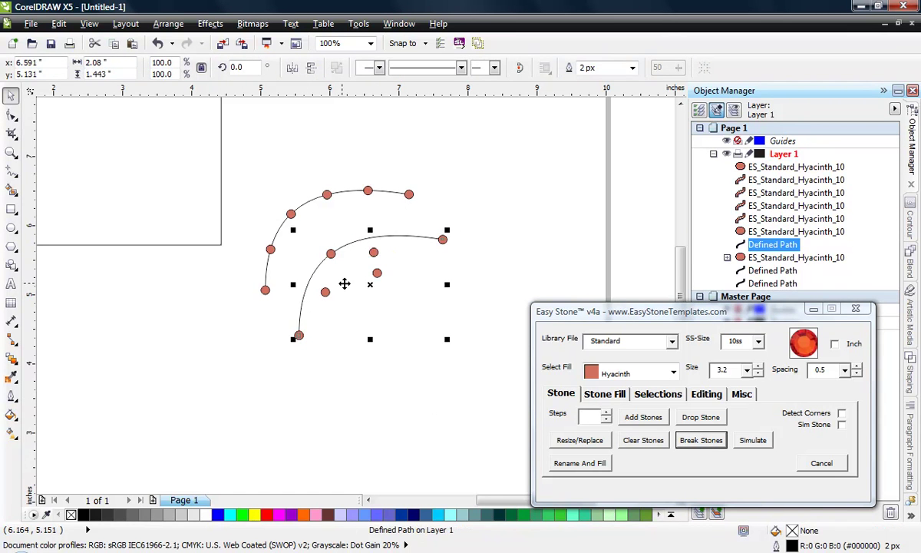
click(216, 366)
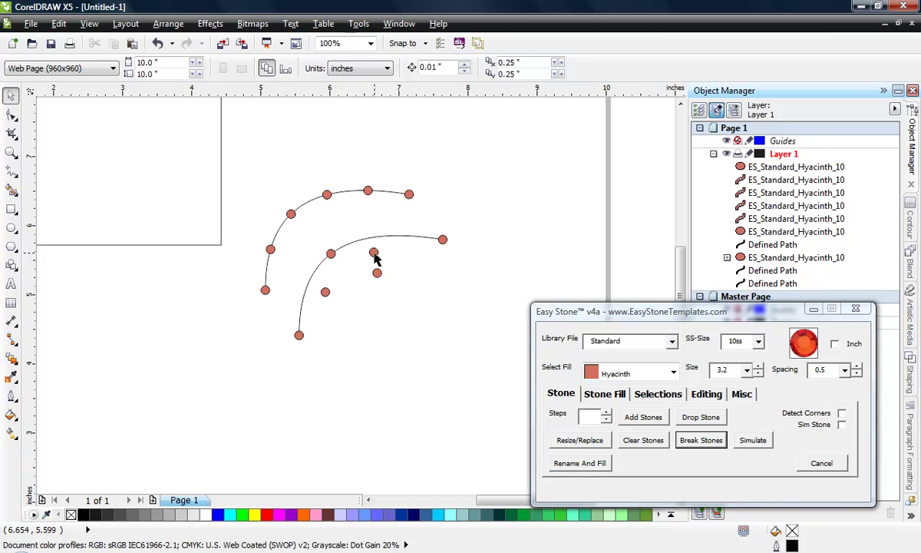
Move two loose stones onto gaps in the upper arch, one at about X 5.677", Y 6.338", and a third just beneath that arch.
drag(375, 256, 307, 202)
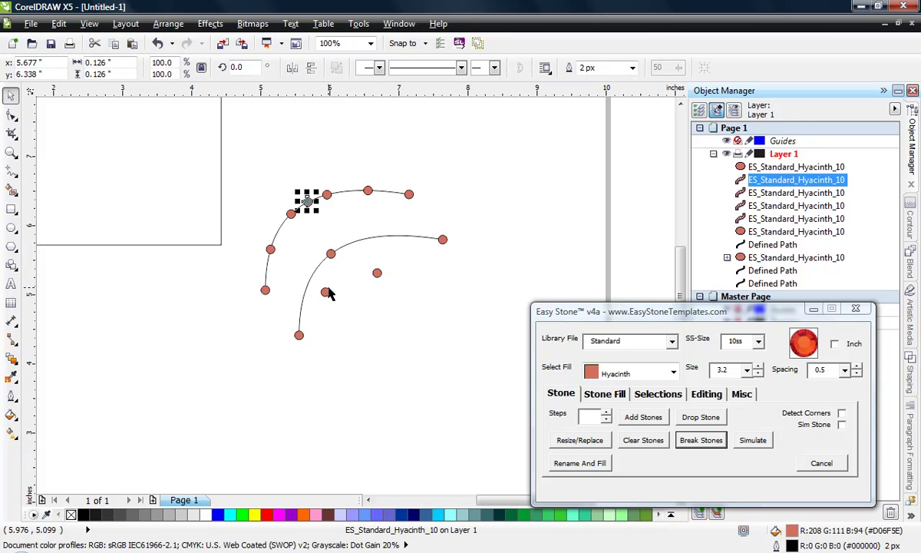
drag(328, 293, 278, 231)
drag(330, 254, 311, 221)
click(206, 298)
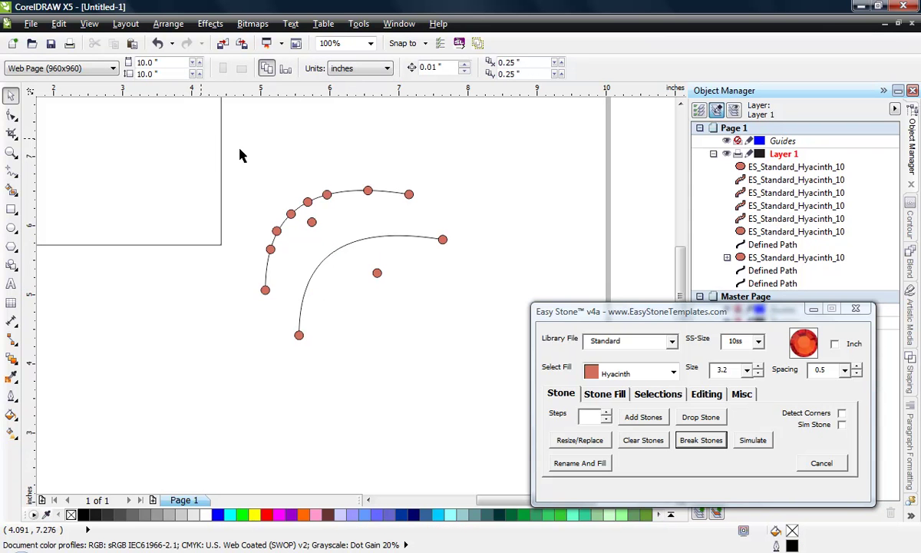
Select both arches with all their stones, try Clear Stones on the whole selection, and undo it.
drag(518, 136, 216, 387)
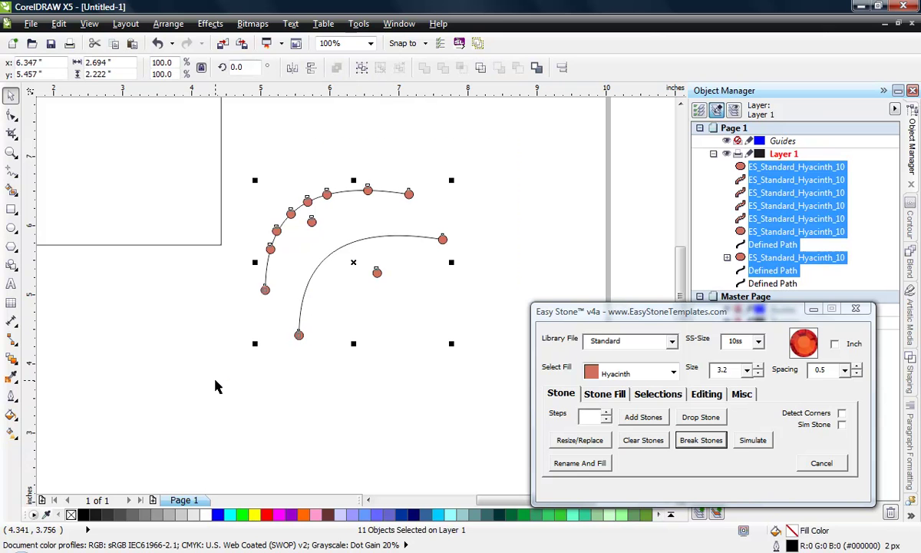
click(631, 445)
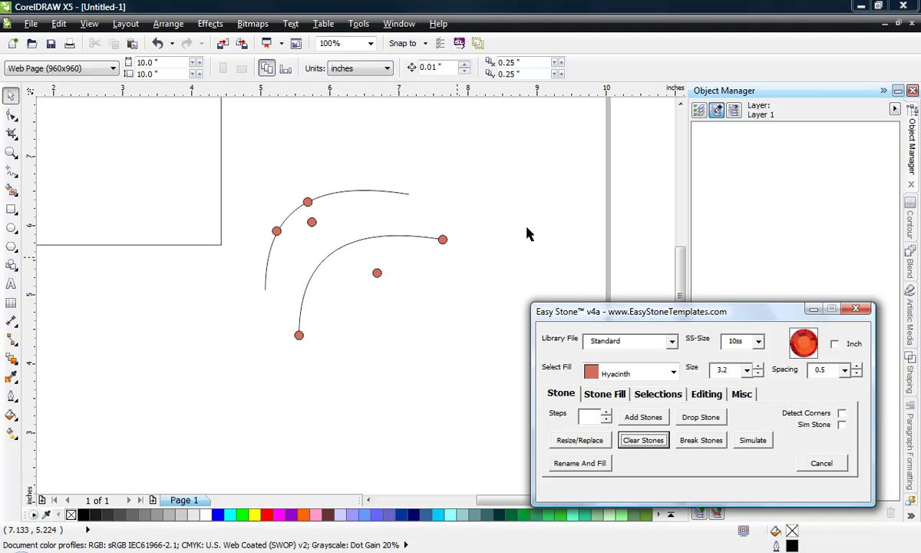
click(222, 310)
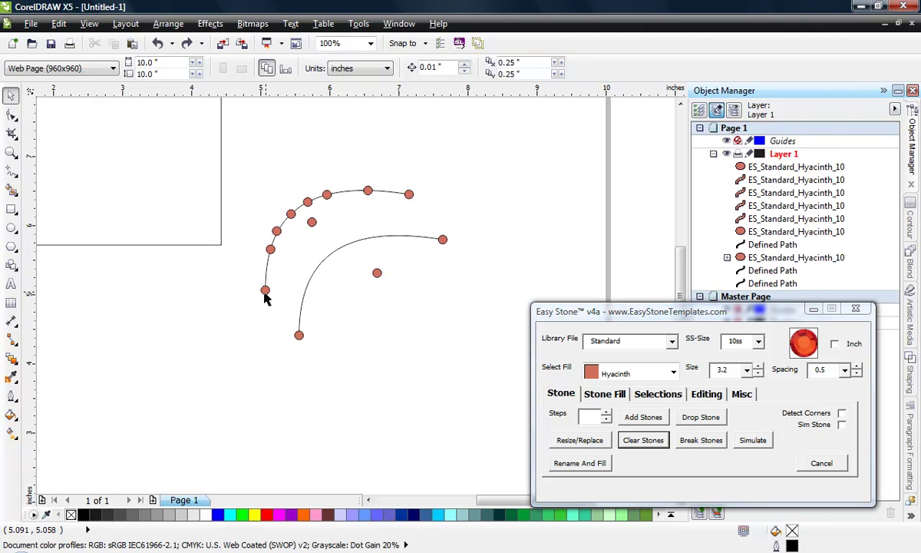
Try moving the blended upper stone row down and left to about X 4.701", Y 4.23", and undo the move.
click(265, 292)
double_click(268, 250)
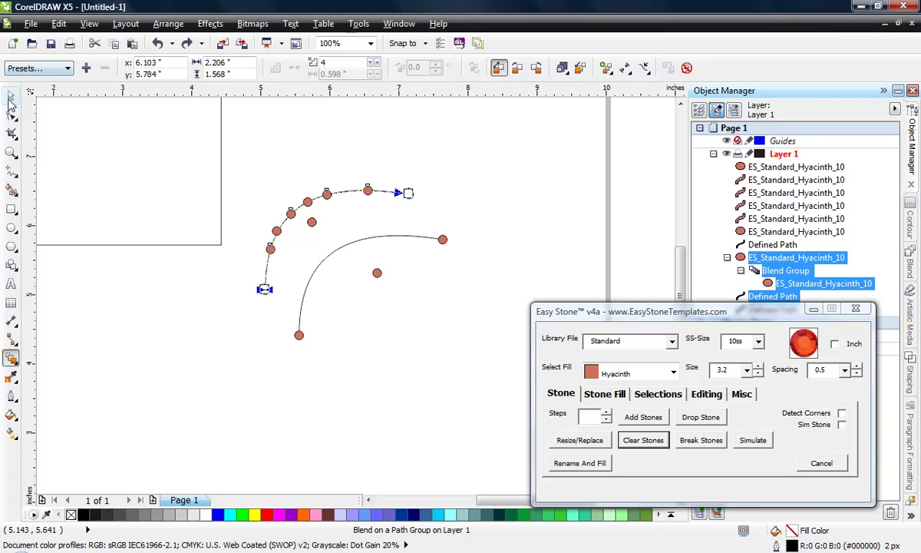
click(10, 95)
click(263, 264)
drag(269, 251, 173, 357)
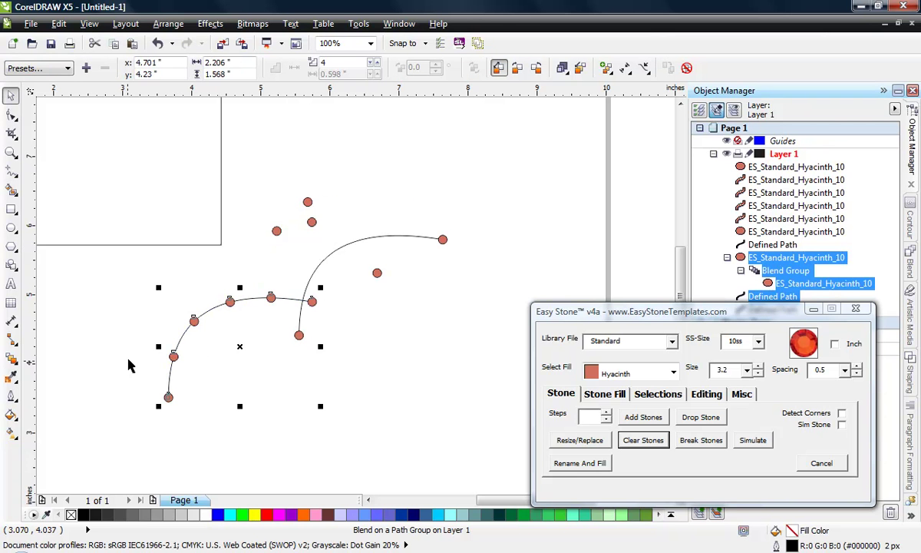
key(ctrl+z)
click(216, 309)
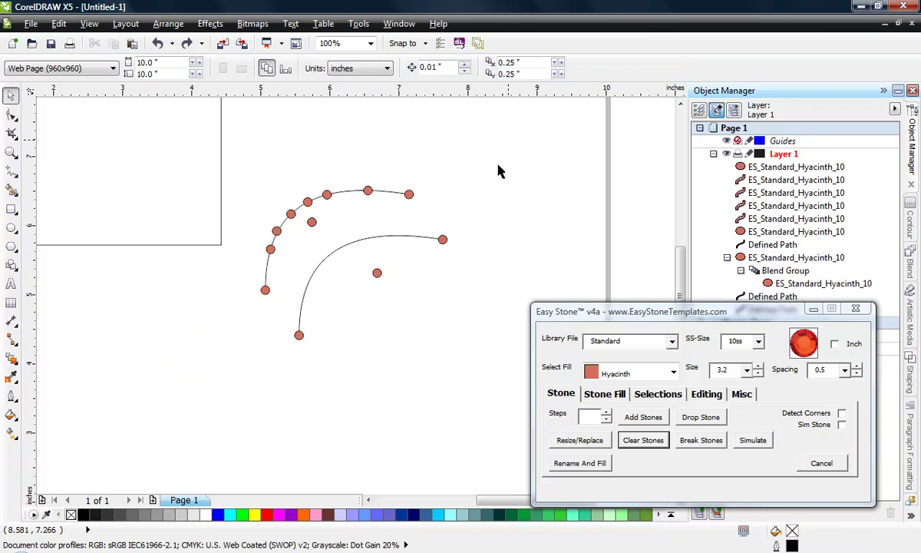
Clear the broken-apart stones from the lower arch and around it, keeping the blended row on the upper arch.
drag(509, 141, 230, 366)
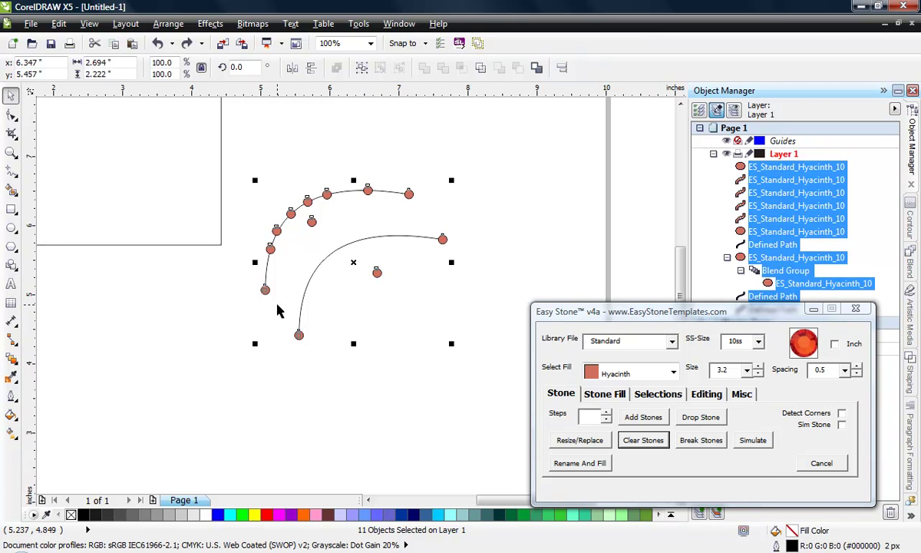
click(655, 447)
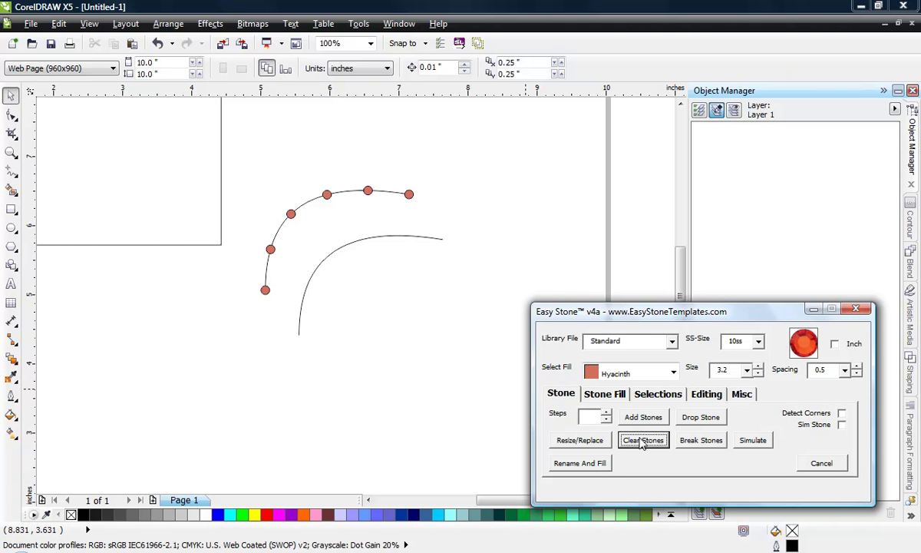
click(367, 192)
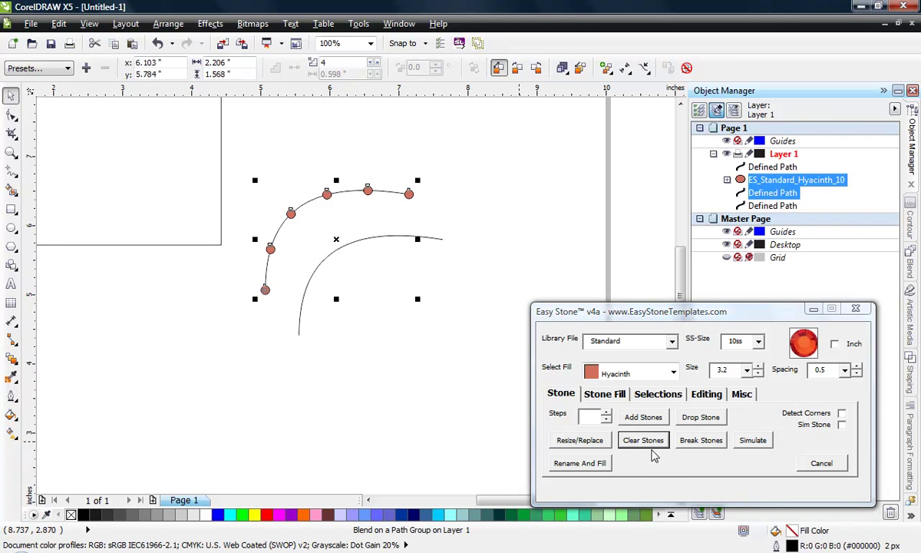
click(399, 407)
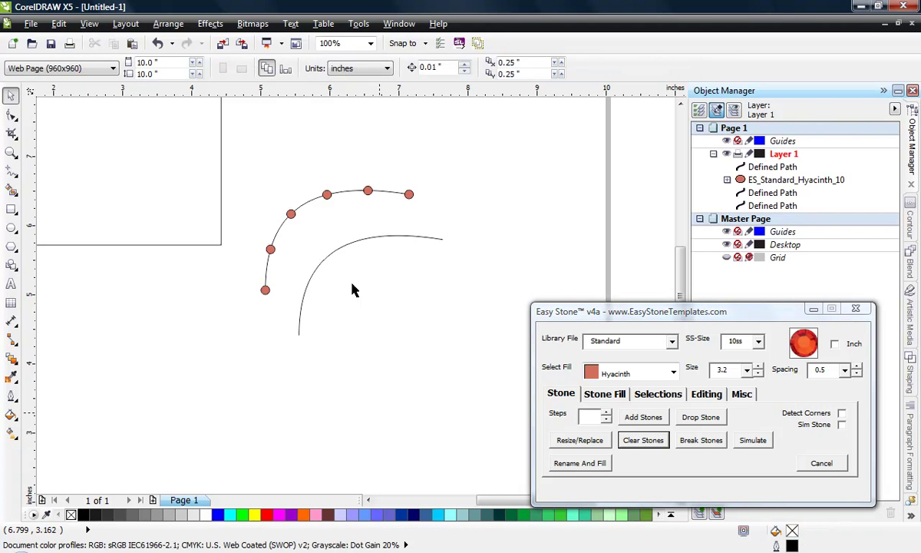
Delete the empty lower arch, and move the remaining stone row down and right to about X 6.926", Y 5.148".
click(368, 195)
click(384, 239)
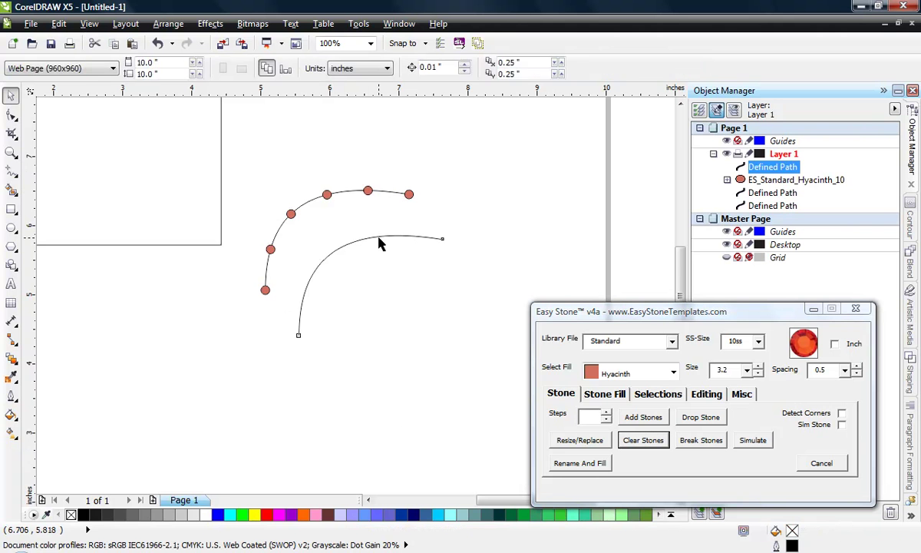
key(Delete)
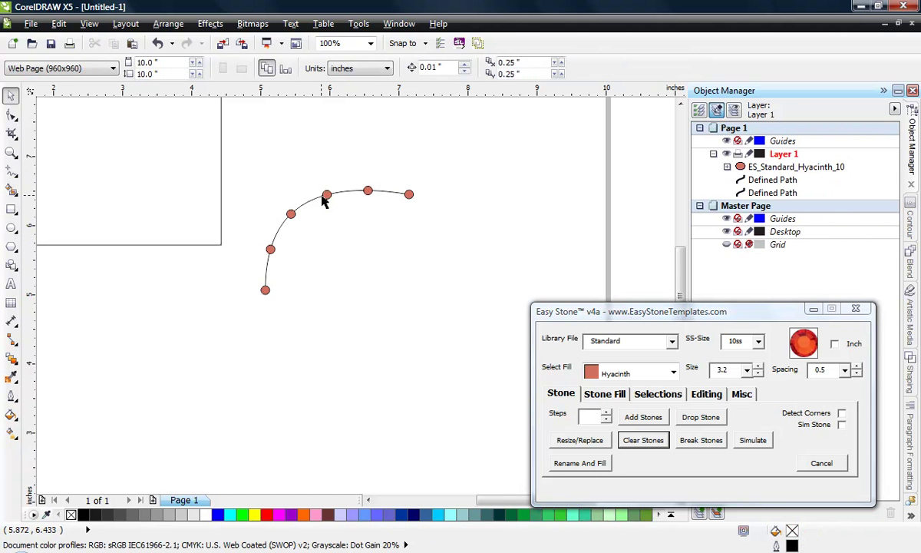
drag(325, 197, 391, 248)
scroll(374, 286, up, 1)
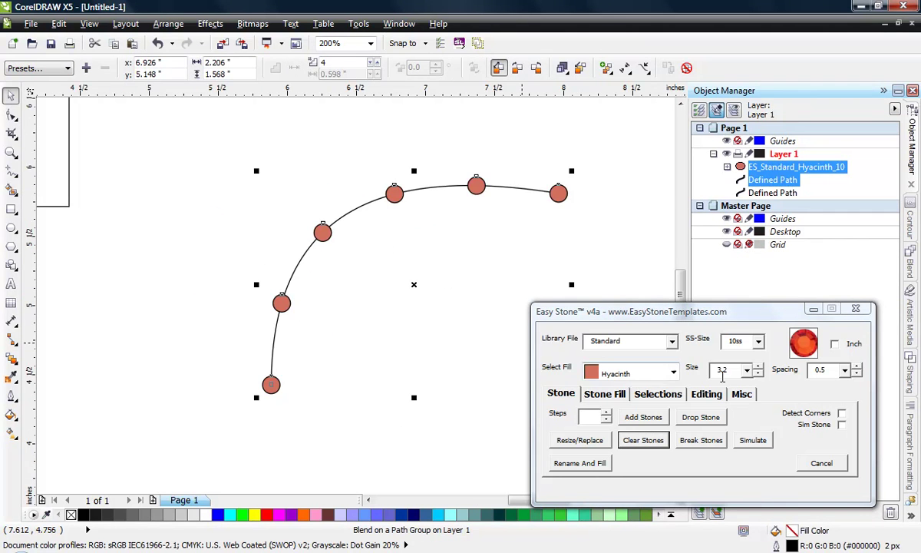
Set the stone size to 8 and the stone fill to Emerald Green.
click(746, 371)
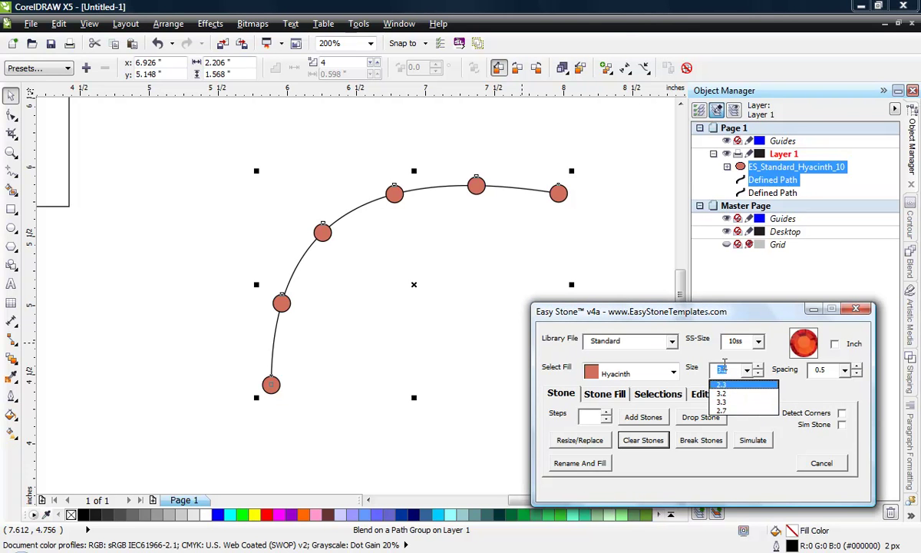
click(724, 362)
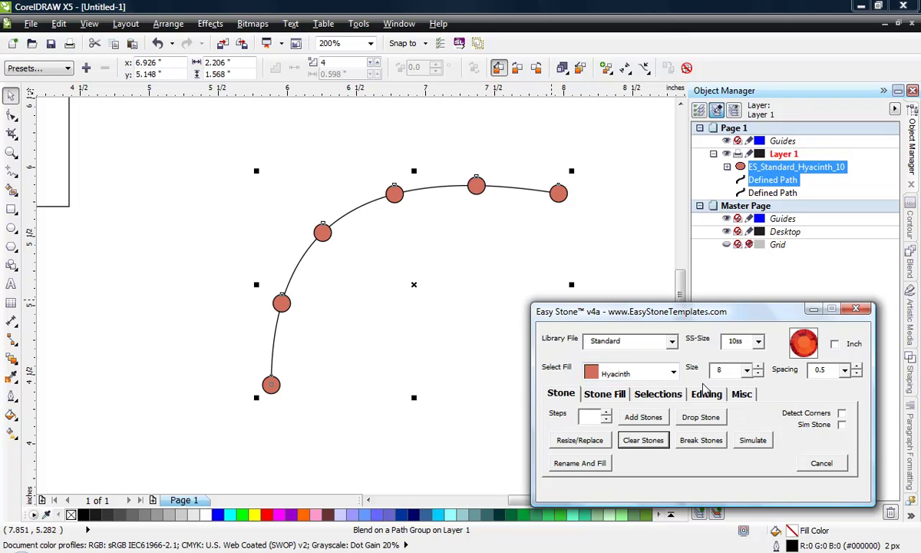
click(672, 373)
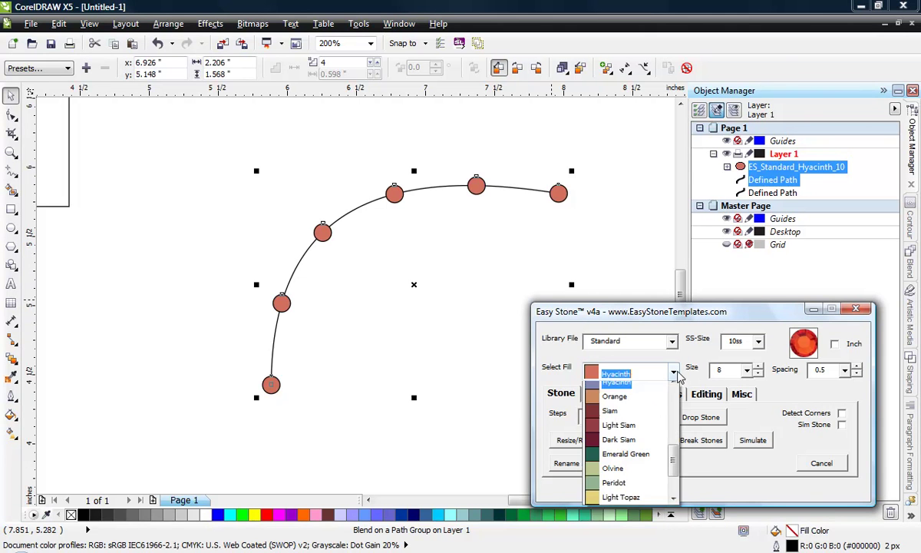
click(634, 433)
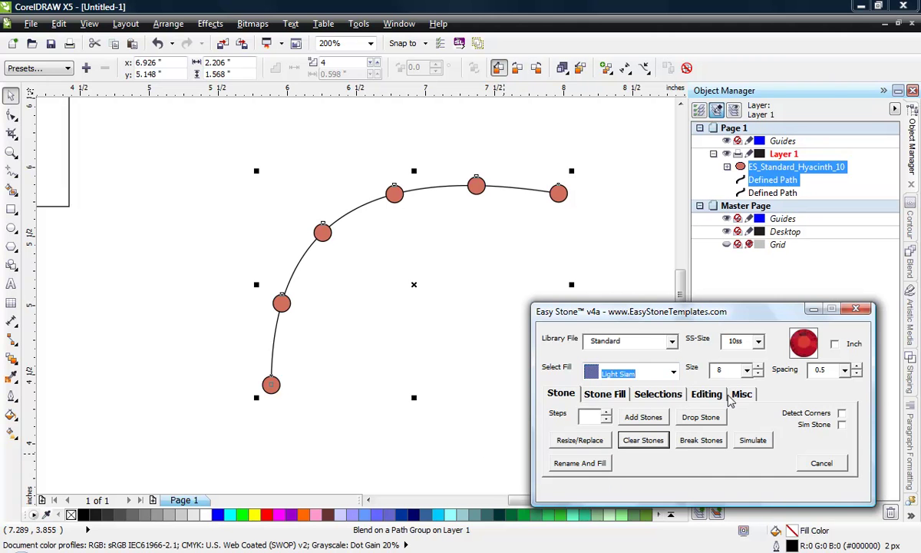
click(674, 374)
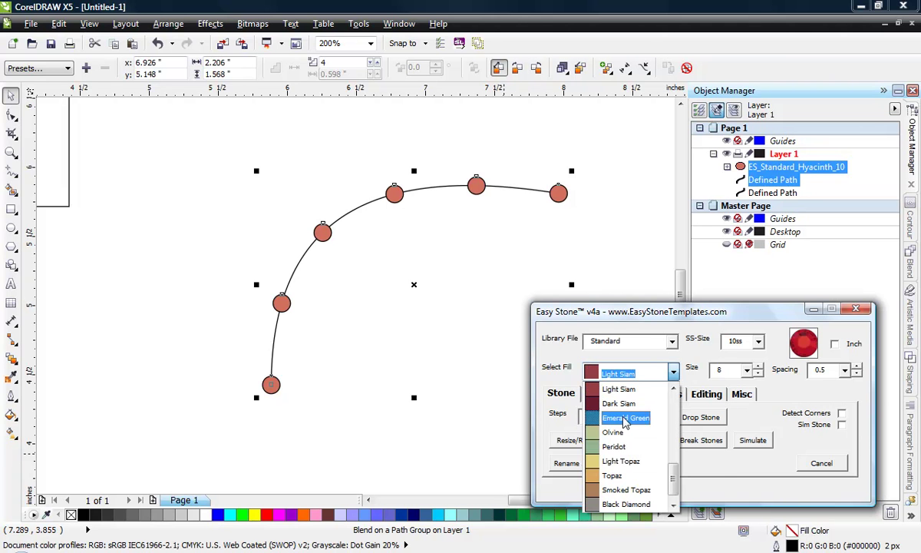
click(607, 410)
Add the Emerald Green size 8 stones along the arched row in place of the Hyacinth ones.
click(353, 424)
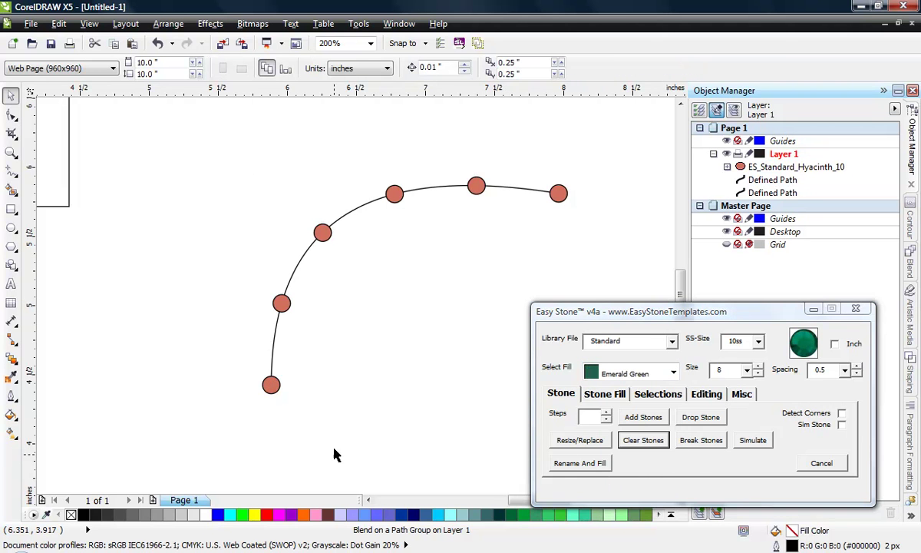
click(324, 240)
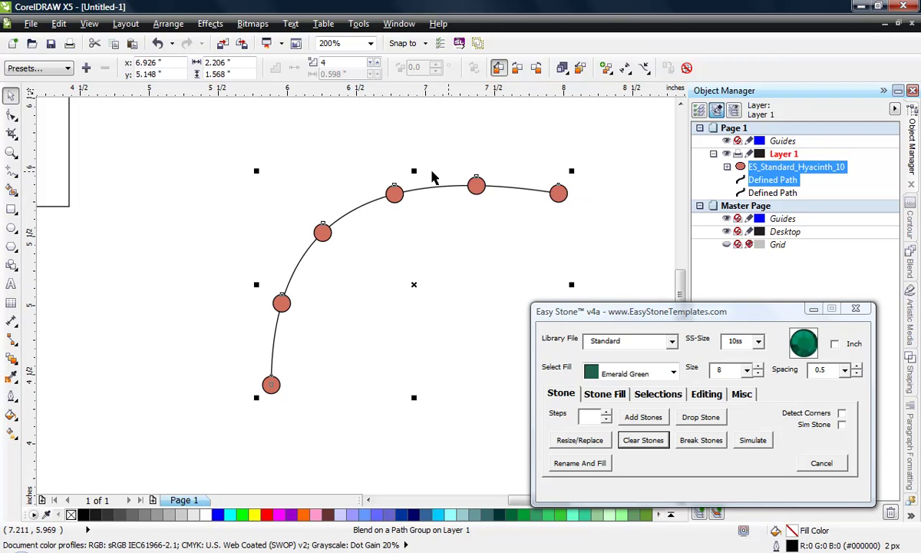
click(643, 419)
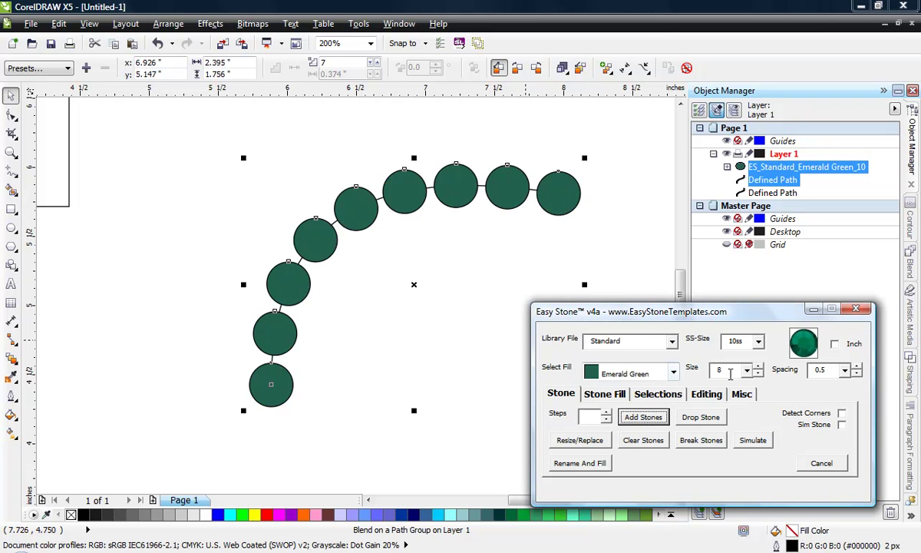
Set the stone fill to Smoked Topaz and add these stones along the arched row in place of the Emerald Green ones.
click(634, 374)
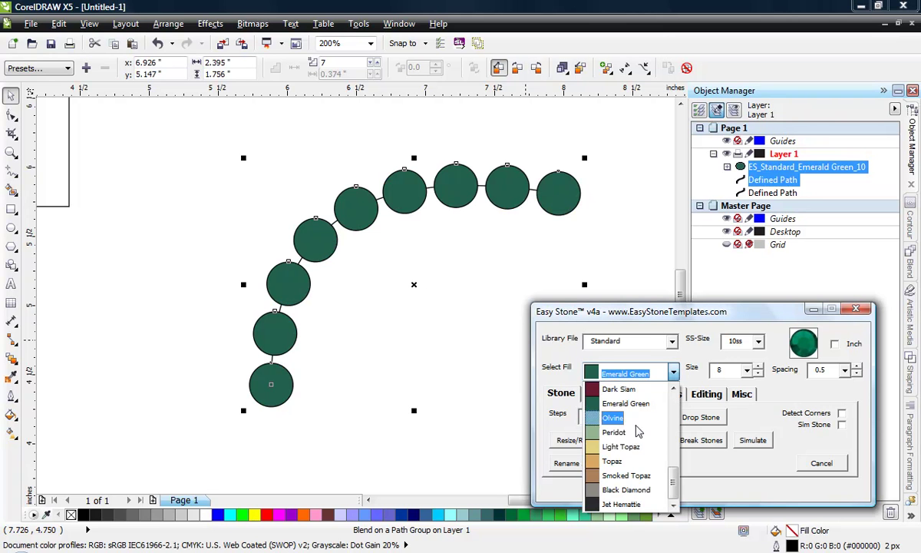
click(628, 475)
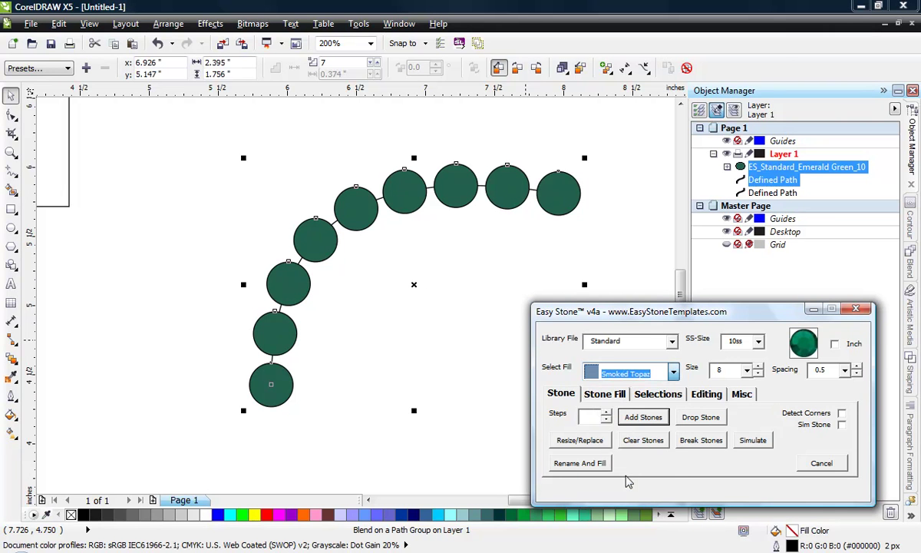
click(643, 417)
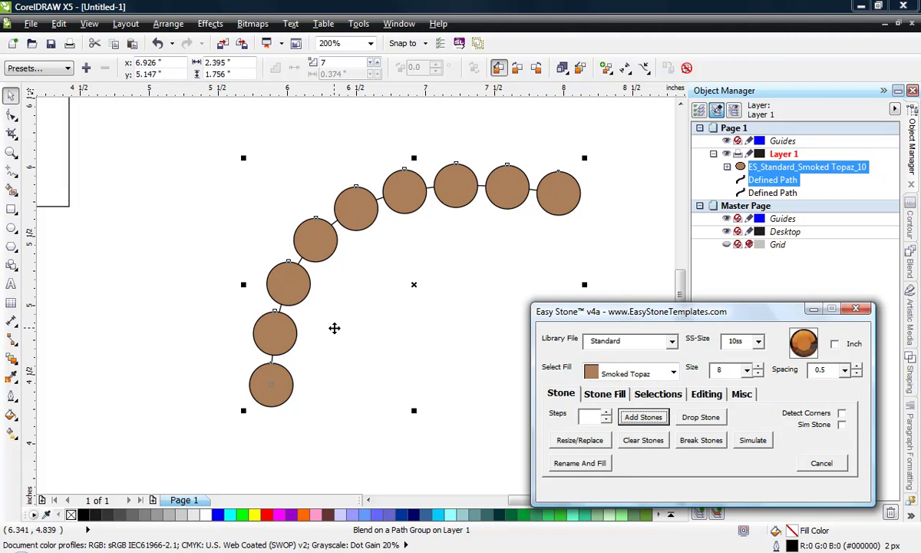
Set the stone size to 2.3 and add the smaller Smoked Topaz stones along the arched row.
click(749, 371)
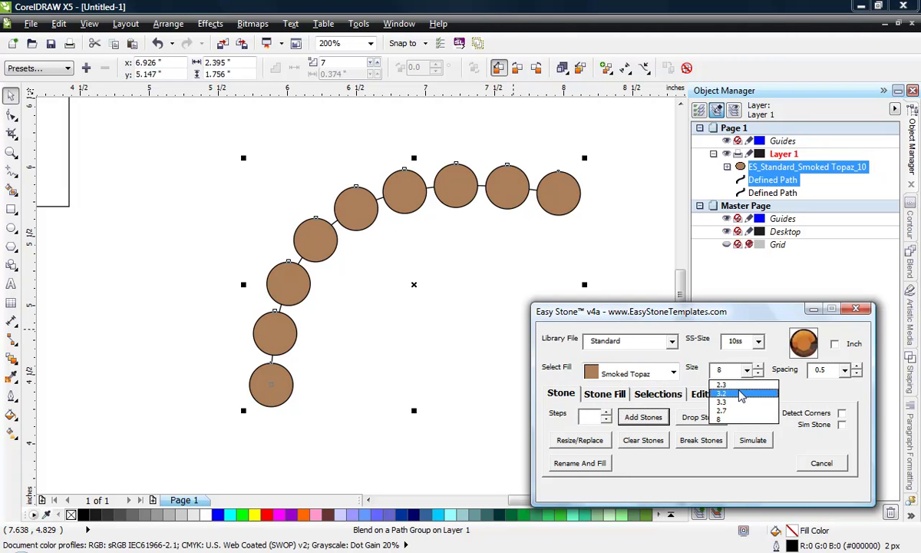
click(695, 375)
click(646, 421)
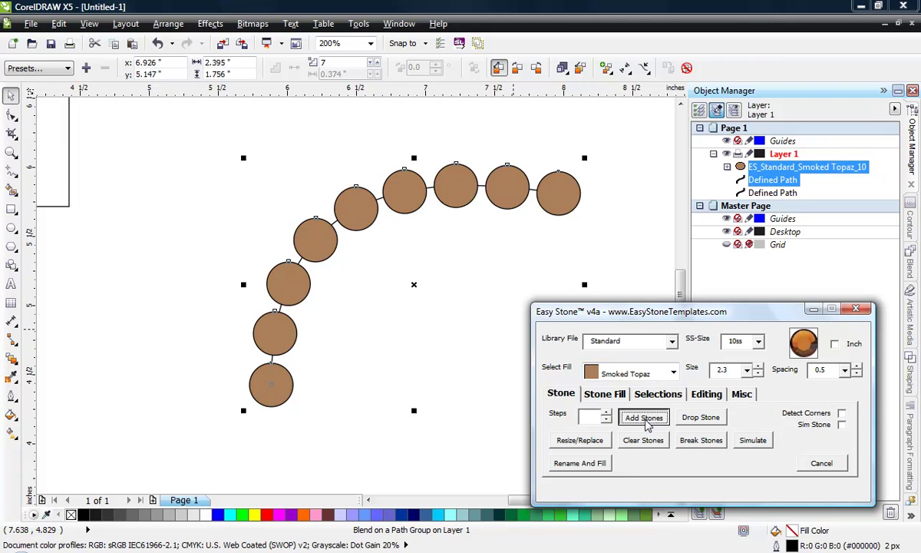
click(403, 449)
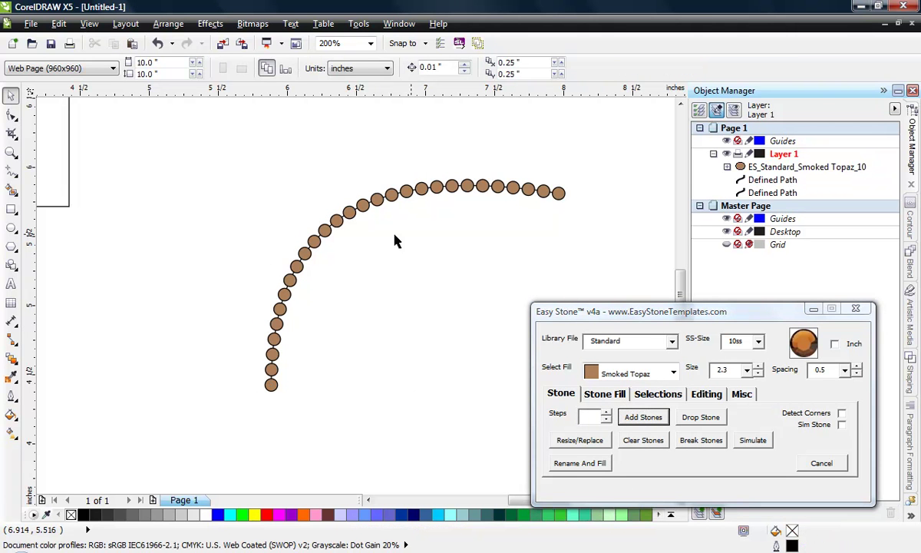
Delete the arched Smoked Topaz stone row together with its path.
scroll(310, 252, down, 2)
scroll(456, 193, up, 1)
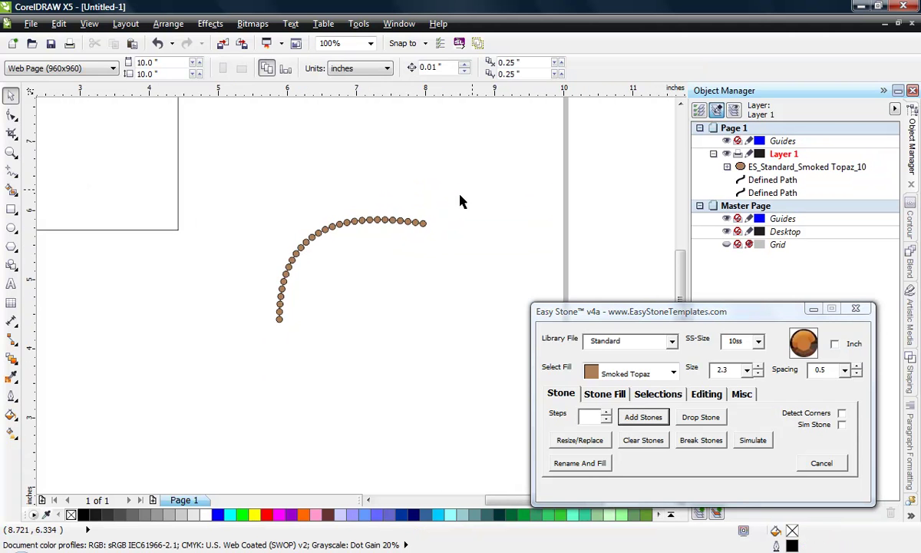
click(419, 222)
scroll(380, 245, down, 1)
scroll(386, 251, up, 1)
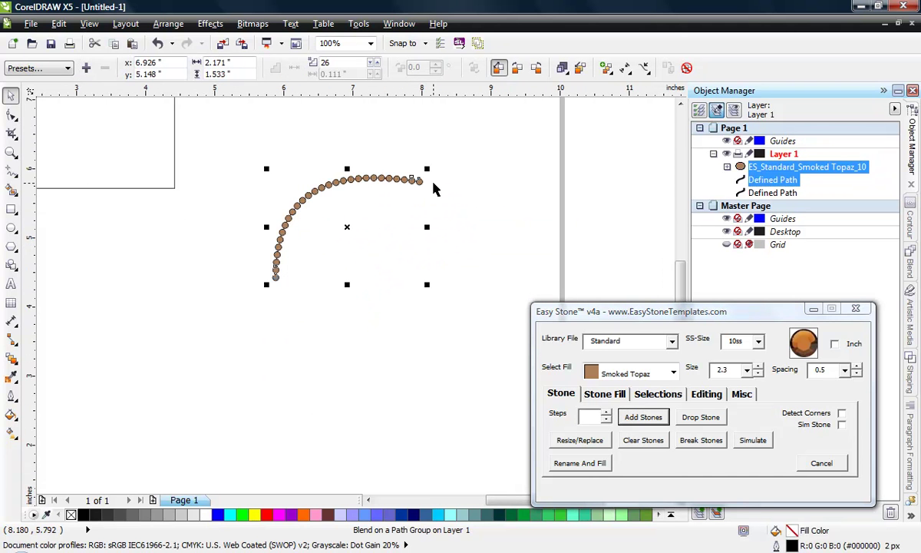
click(376, 290)
drag(223, 136, 466, 338)
key(Delete)
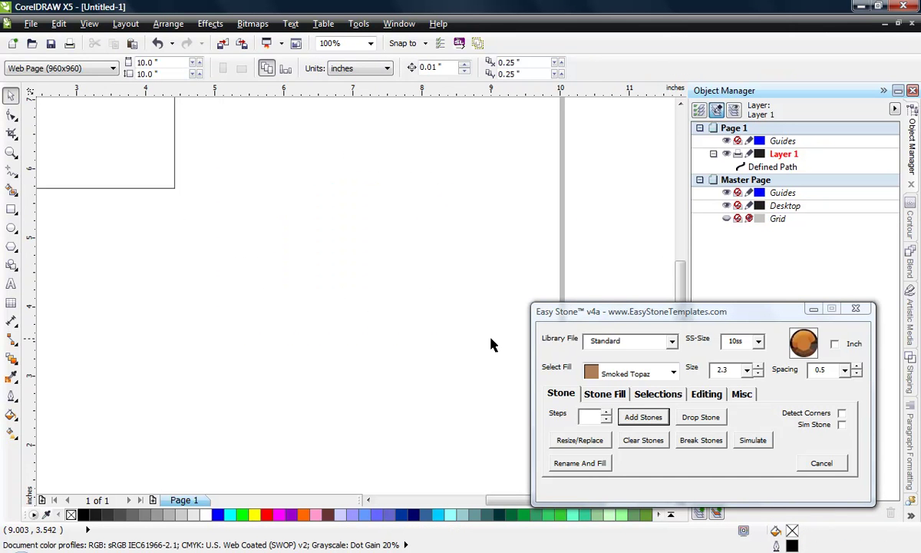
Draw a circle about 1.2" across in the empty area and add Smoked Topaz size 2.3 stones along it.
click(12, 229)
drag(287, 223, 370, 308)
click(643, 418)
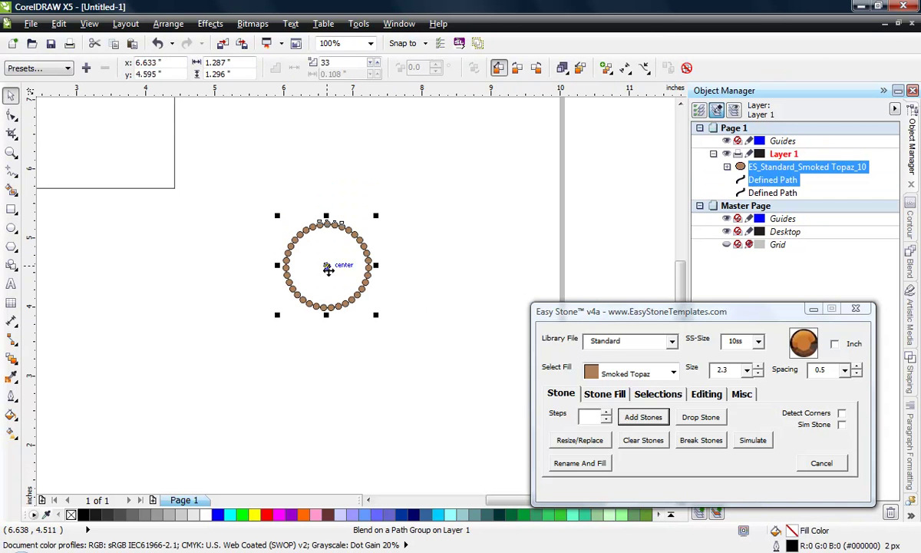
Duplicate the stone circle to the right, centred at about X 8.325", Y 4.616".
drag(308, 253, 445, 273)
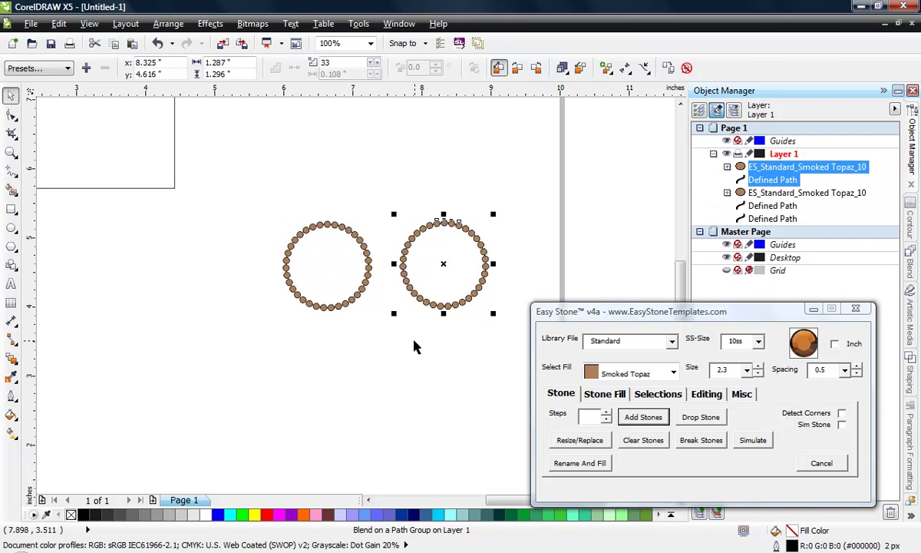
click(413, 339)
scroll(224, 302, down, 1)
scroll(377, 303, up, 1)
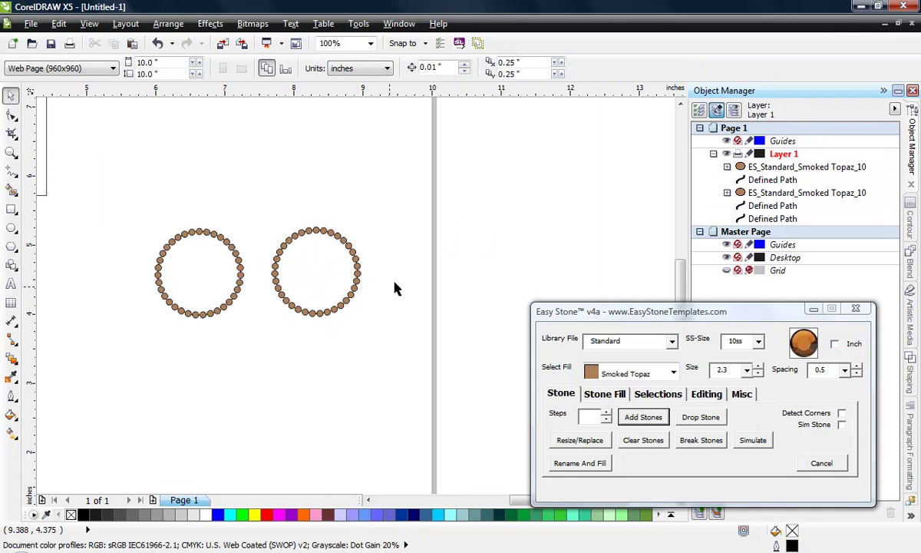
Enlarge the duplicated stone circle, stones included, to about 5.537" by 5.577".
click(357, 288)
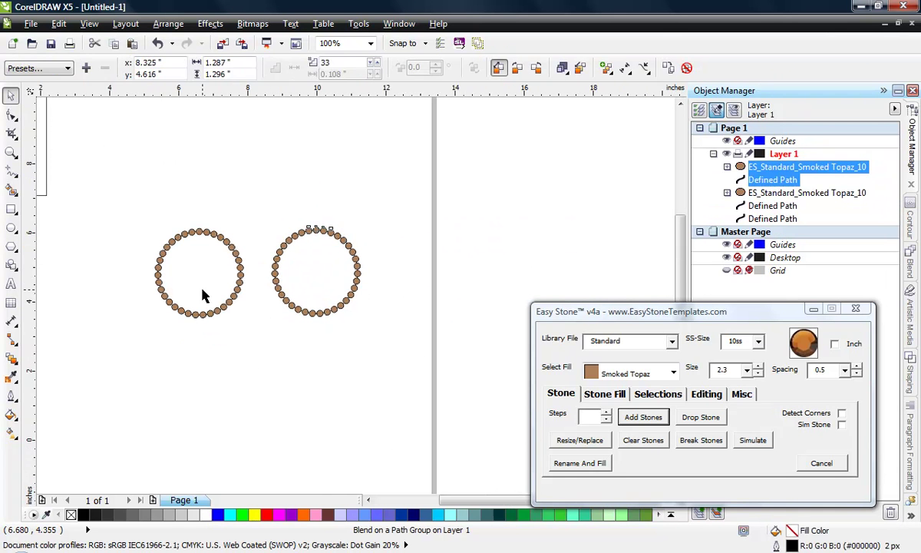
scroll(202, 293, down, 1)
drag(286, 307, 470, 457)
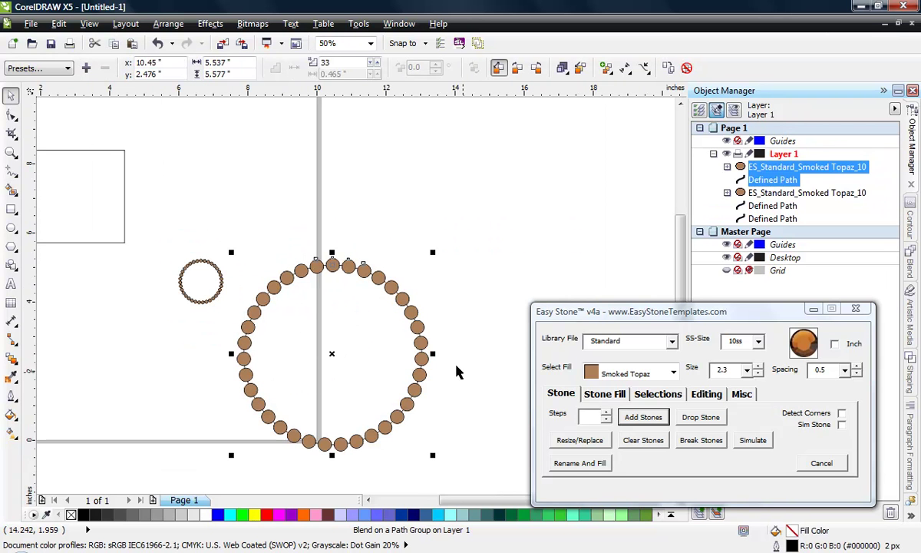
Squeeze the enlarged circle into an upright ellipse about 2.79" wide, and move it off the page to about X 11.763", Y 4.742".
drag(433, 354, 338, 392)
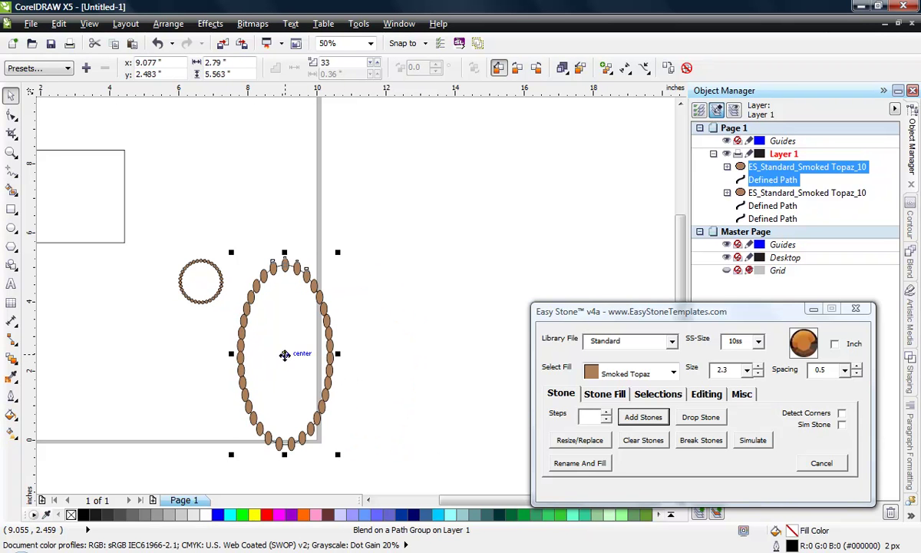
drag(285, 354, 377, 277)
click(236, 313)
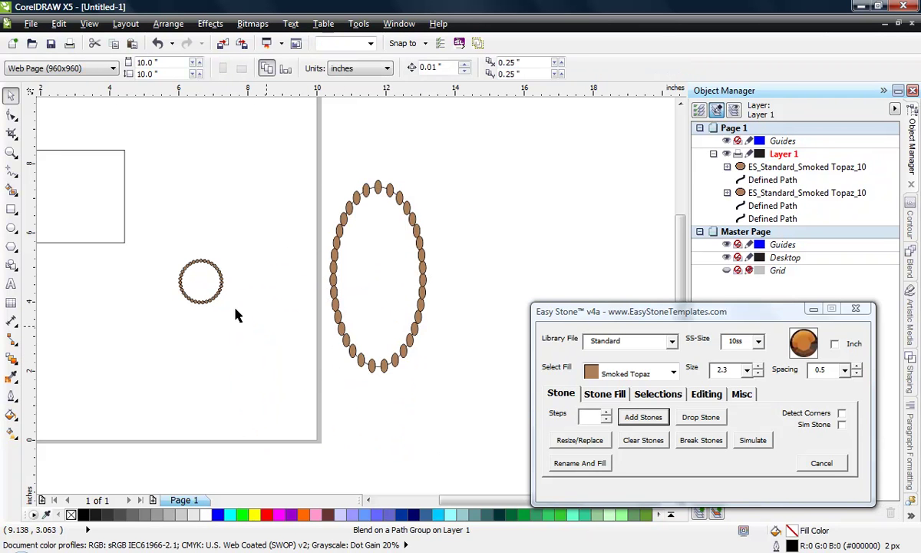
click(193, 296)
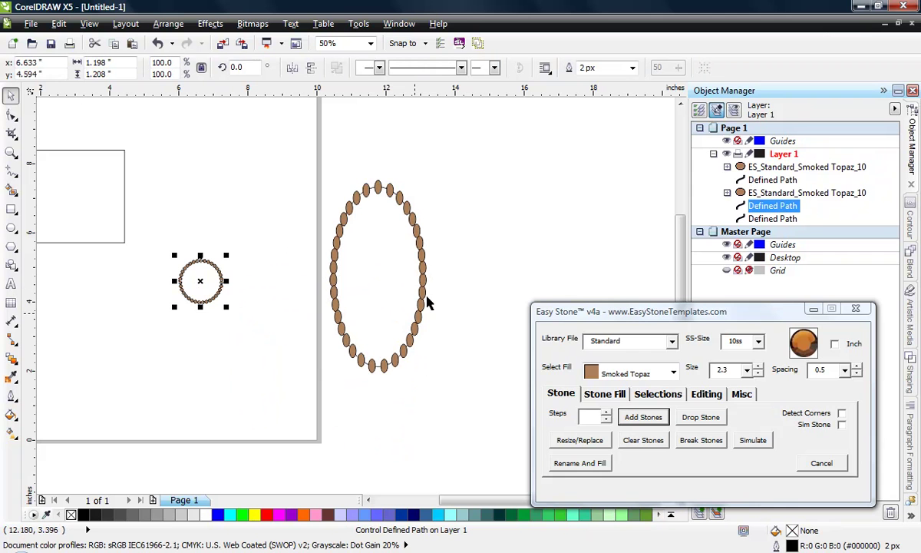
Try to add stones with only the ellipse's path selected, and undo the addition.
click(387, 291)
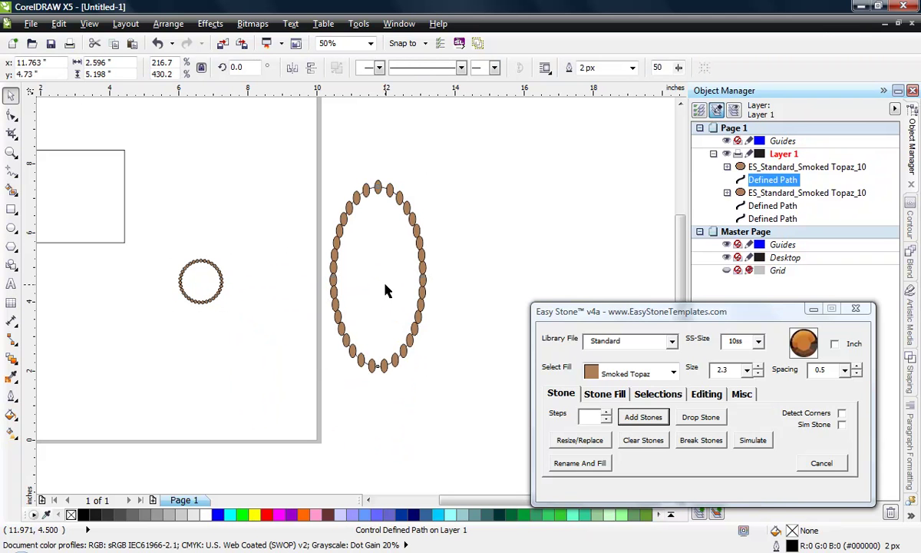
click(657, 421)
click(429, 390)
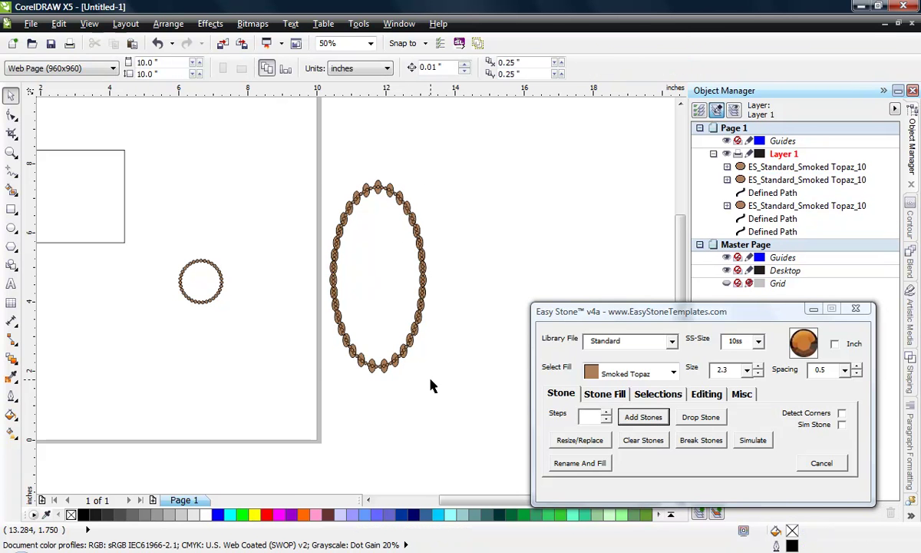
key(ctrl+z)
Select the whole ellipse blend with its path and add the size 2.3 stones again to replace the distorted ones.
click(515, 118)
drag(490, 143, 301, 476)
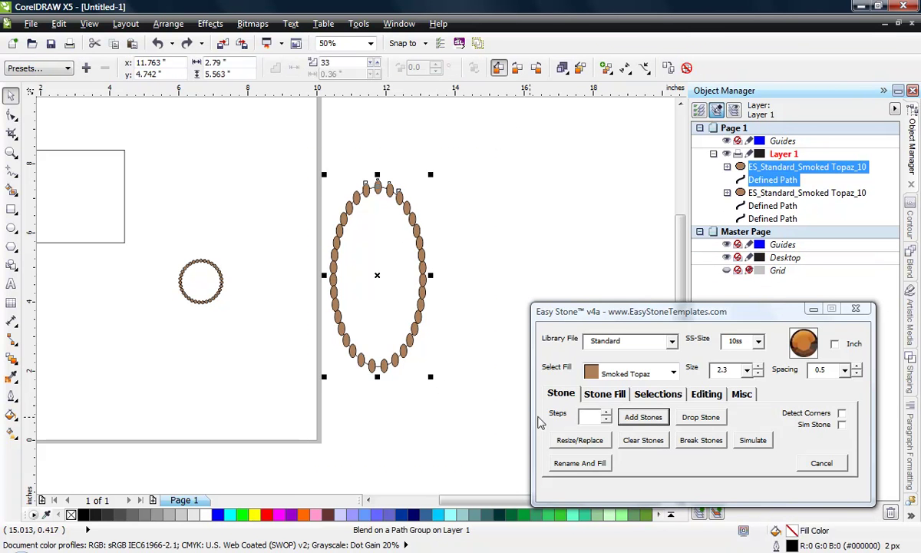
click(642, 419)
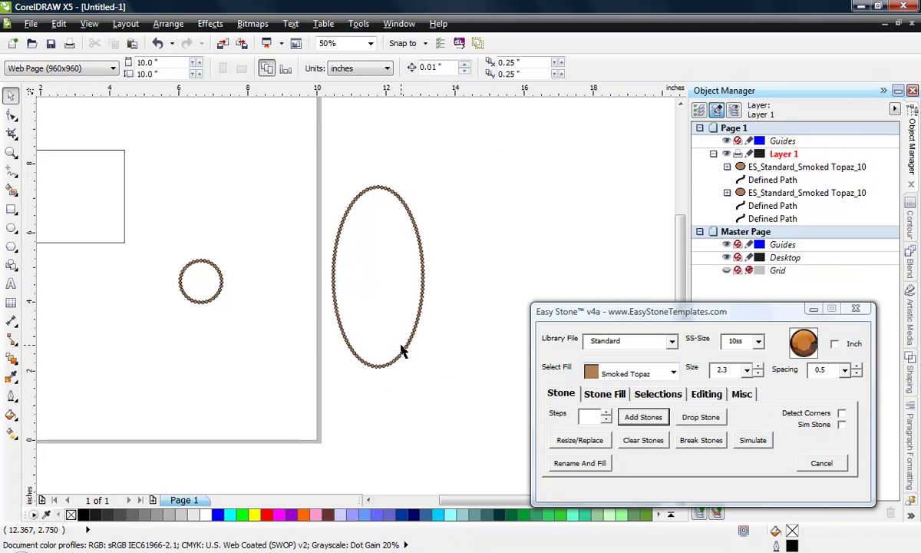
scroll(407, 261, up, 1)
scroll(342, 265, down, 1)
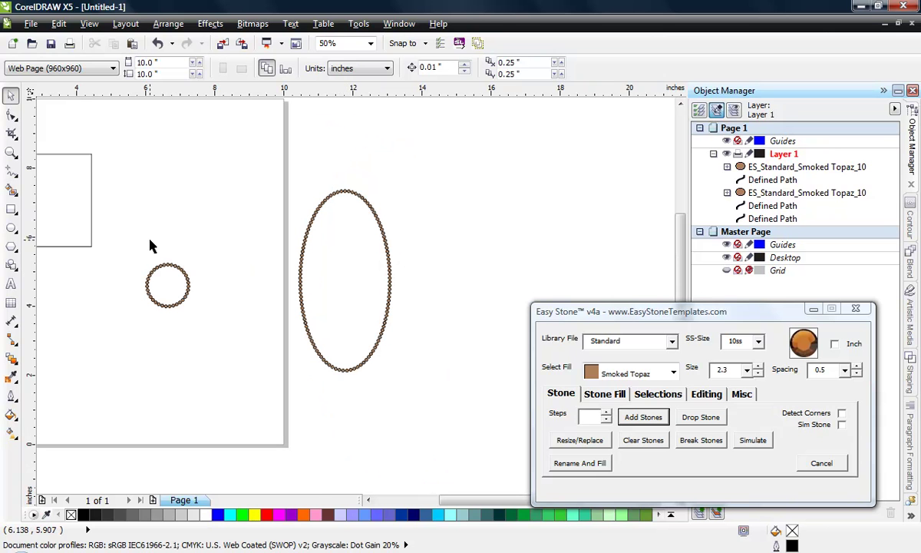
Copy the small stone circle below the original and scale the copy to 214%, about 2.755" by 2.774".
drag(131, 247, 216, 346)
drag(167, 290, 138, 448)
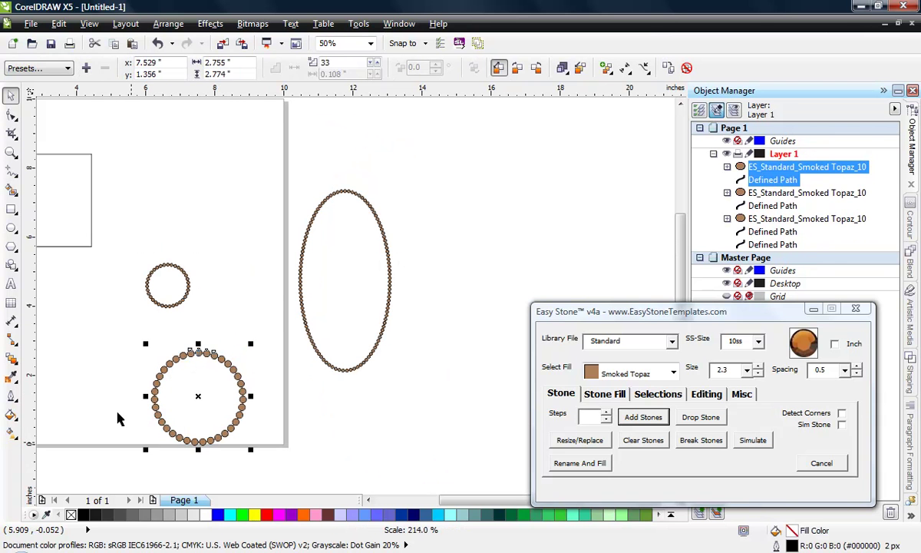
Add the size 2.3 stones again along the whole enlarged circle blend in place of its oversized stones.
drag(115, 340, 281, 424)
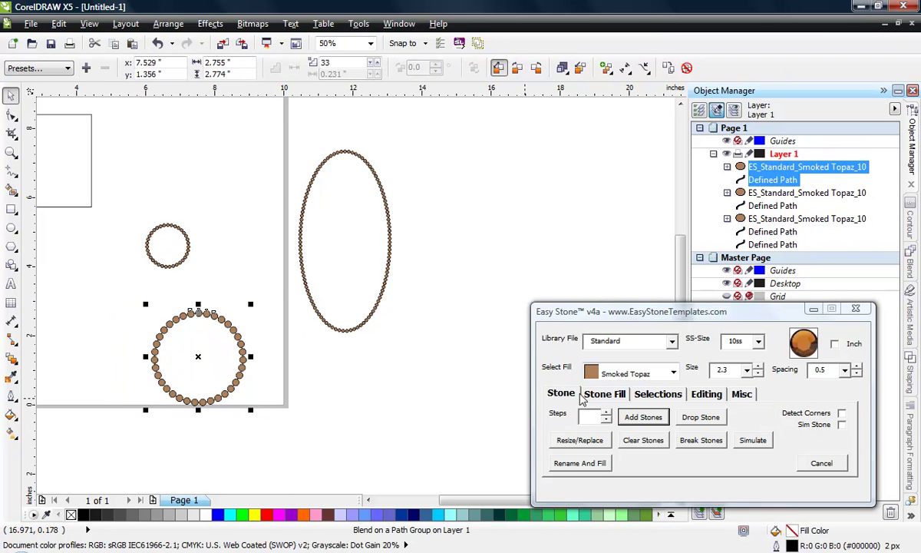
click(643, 417)
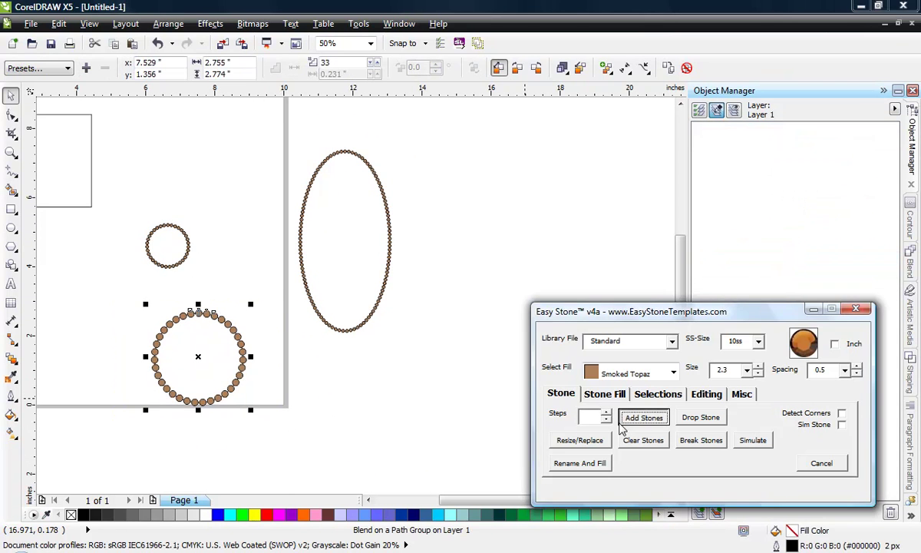
click(315, 414)
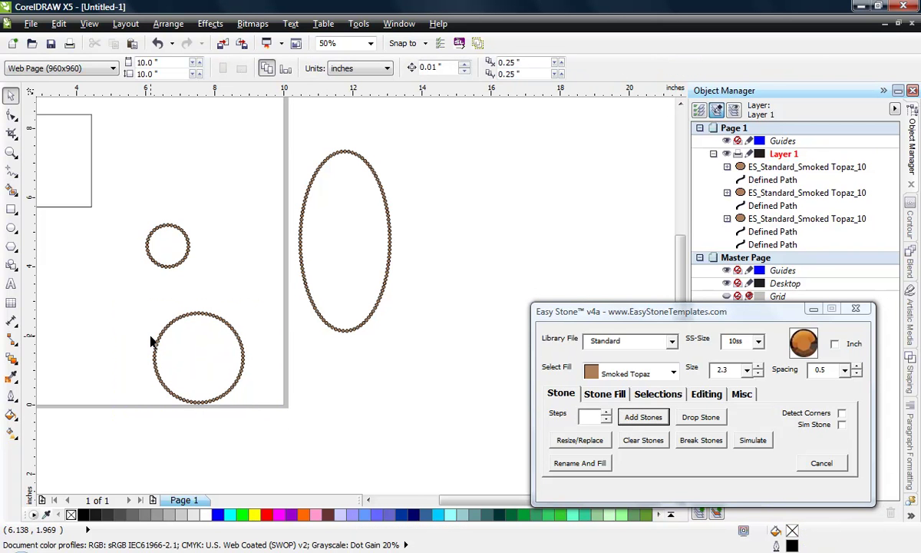
Delete the stone ellipse, and move the larger stone circle off the page to about X 11.946", Y 5.083".
drag(402, 122, 262, 370)
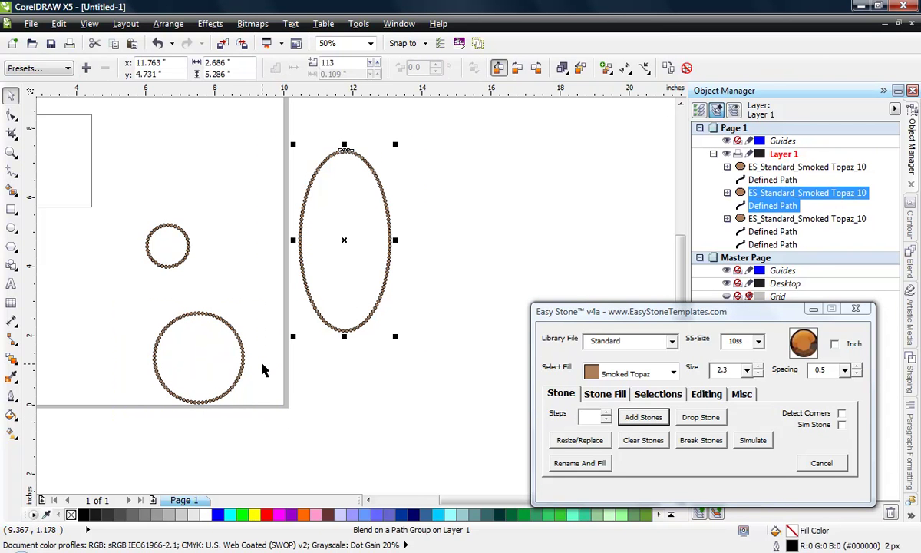
key(Delete)
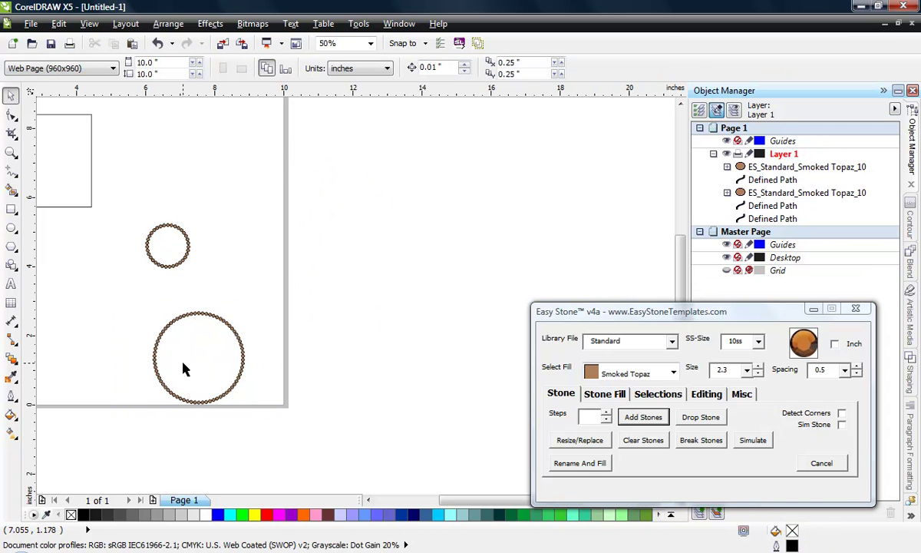
click(183, 363)
drag(183, 364, 336, 234)
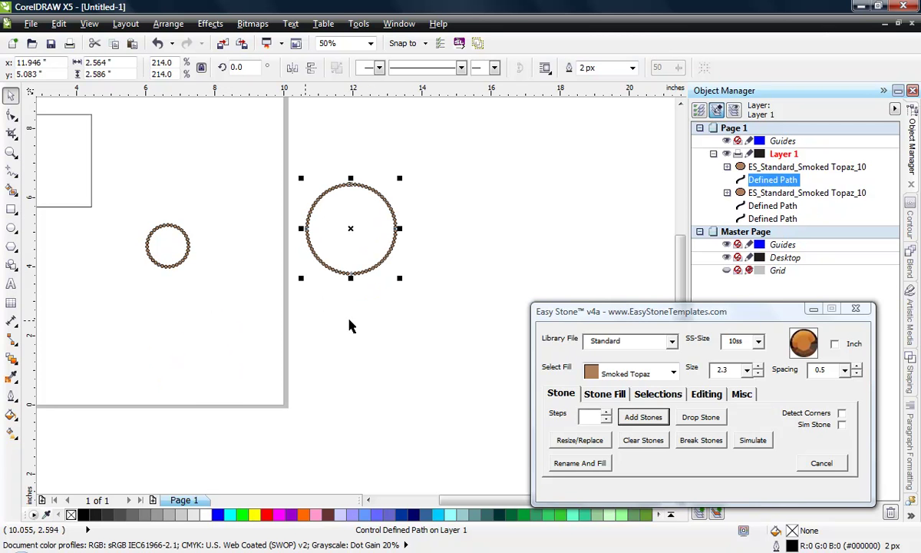
Delete both remaining stone circles, the larger one beside the page and the small original.
drag(464, 152, 284, 323)
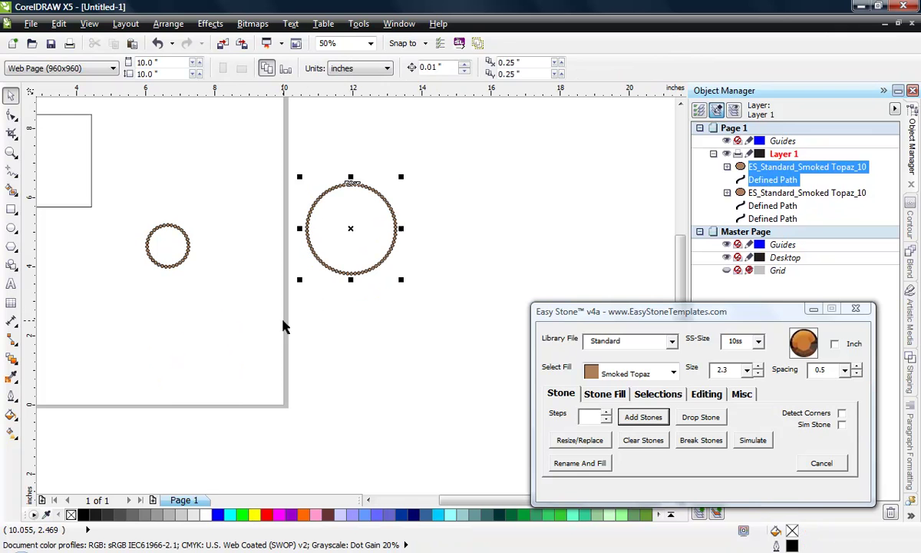
key(Delete)
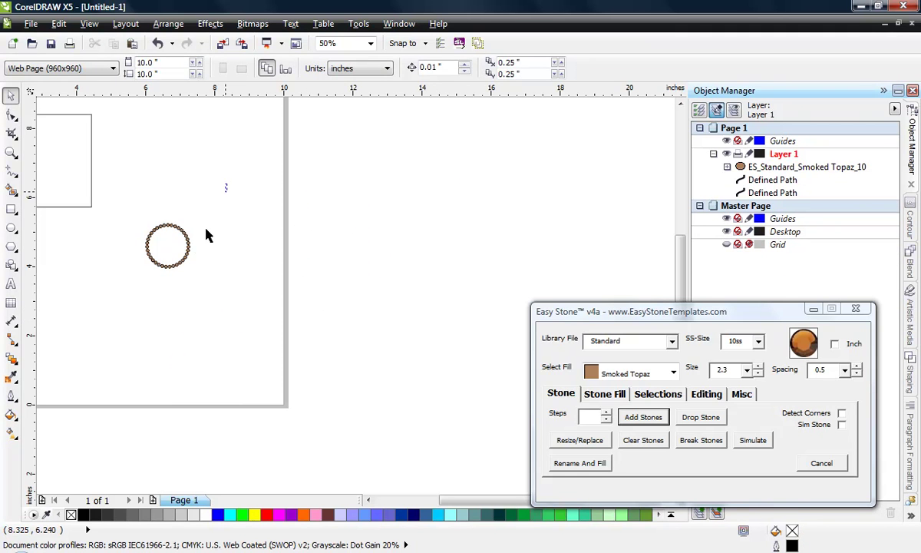
drag(209, 215, 128, 299)
key(Delete)
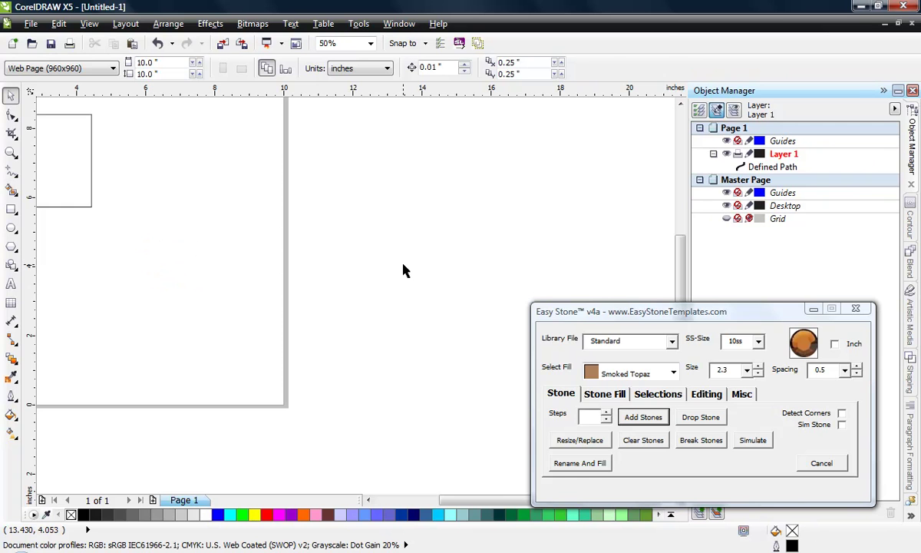
Add size 2.3 Smoked Topaz stones with 0.5 spacing along the remaining square path.
scroll(171, 251, down, 1)
scroll(227, 269, down, 1)
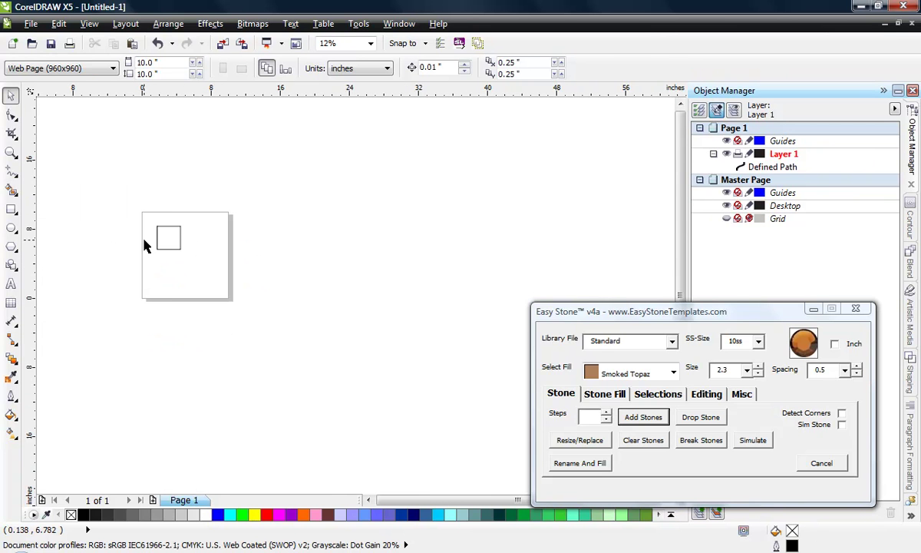
scroll(146, 244, up, 2)
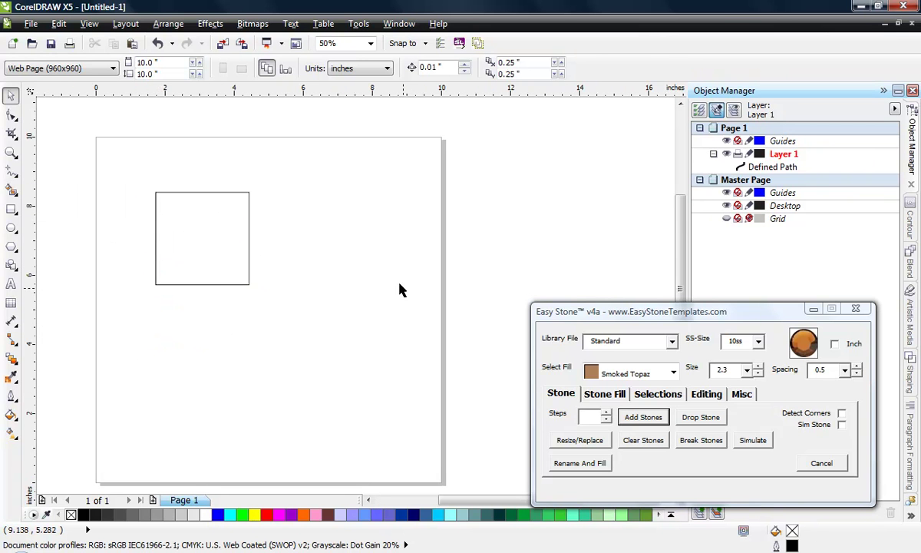
click(242, 284)
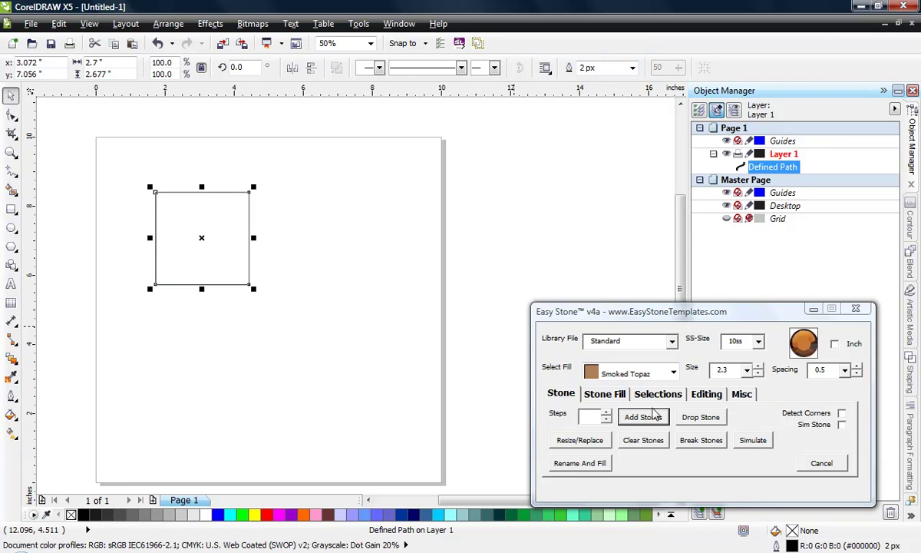
click(628, 417)
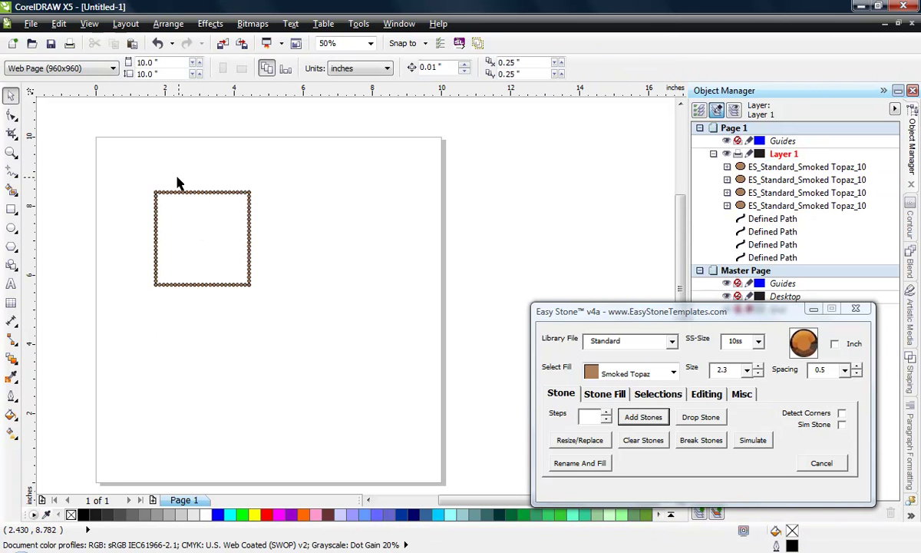
Pull the square's top, right and bottom stone rows outward, placing the top row near Y 8.712" and the bottom row near X 2.915", Y 5.344".
scroll(177, 183, up, 1)
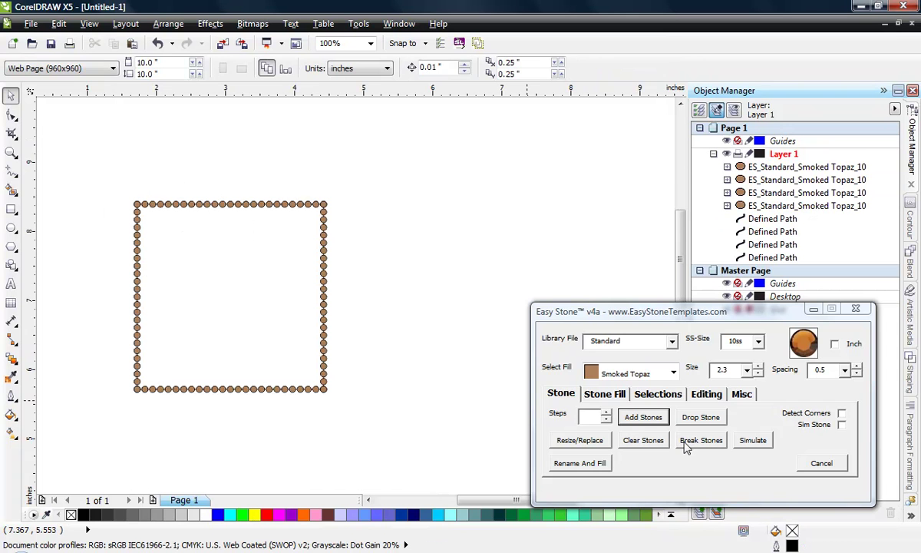
click(326, 255)
drag(390, 144, 86, 449)
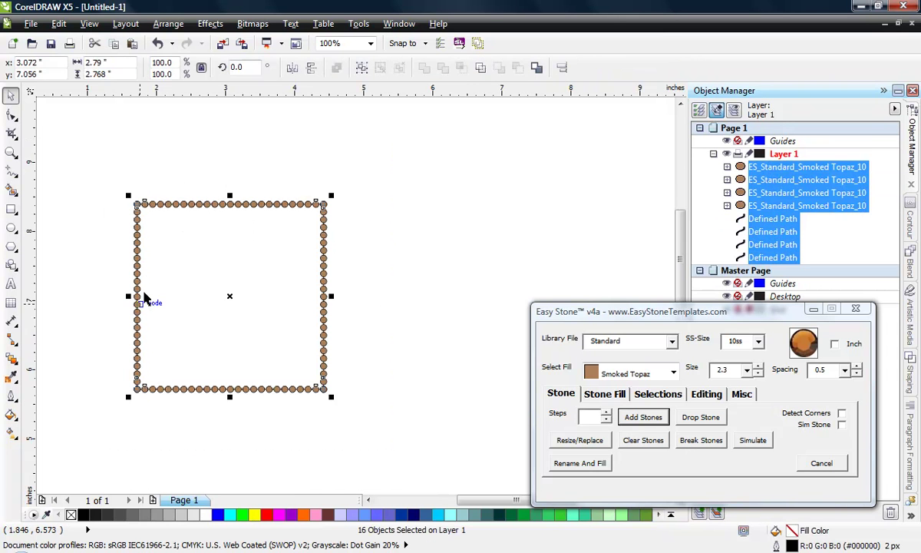
click(73, 270)
drag(219, 204, 218, 182)
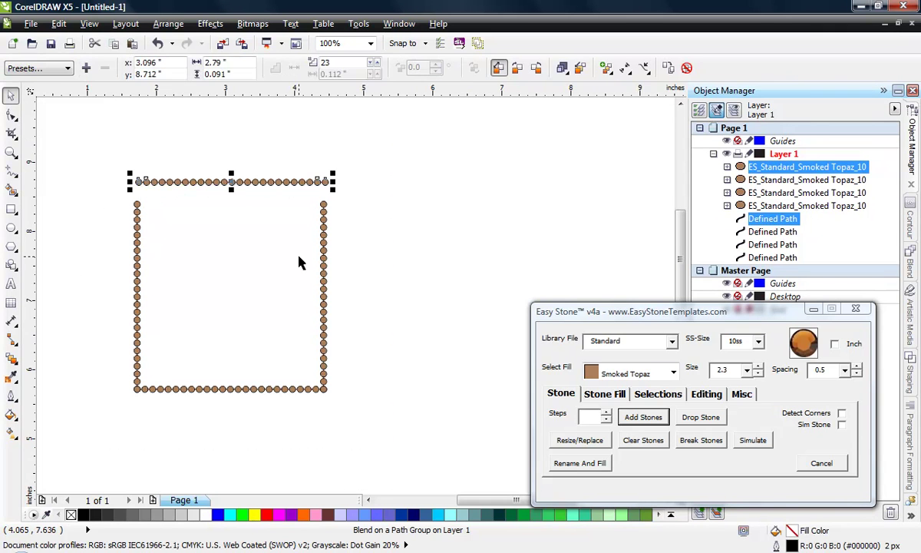
click(323, 264)
drag(324, 264, 341, 267)
drag(193, 389, 181, 416)
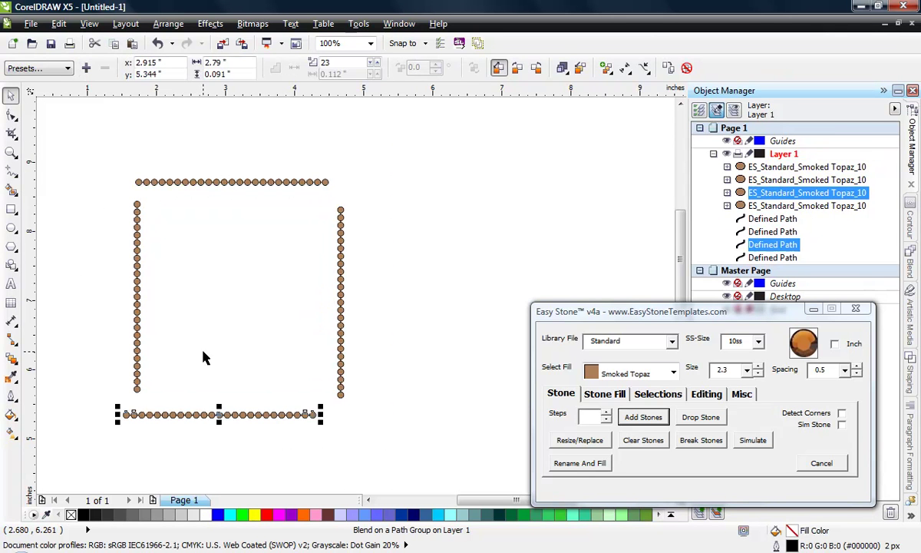
click(203, 357)
Select all four stone rows and break their blends into individual stones.
click(234, 184)
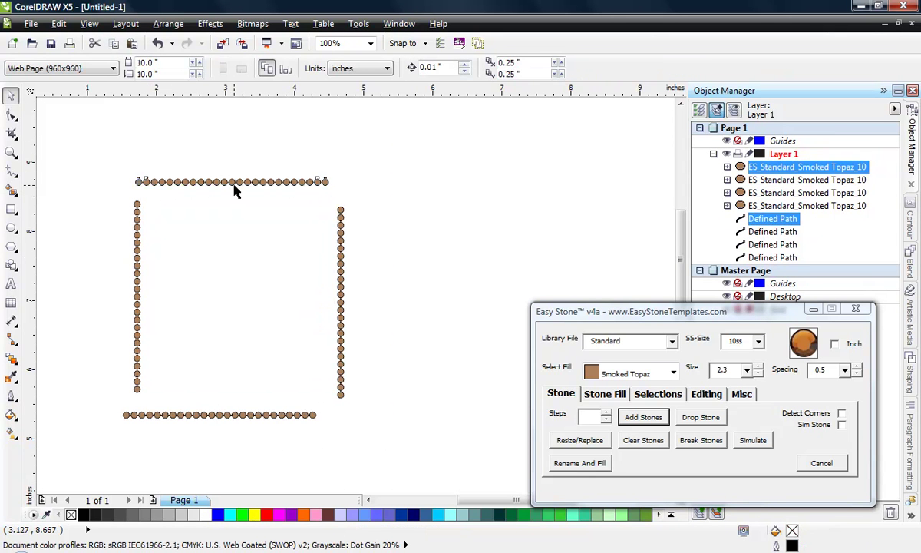
click(135, 276)
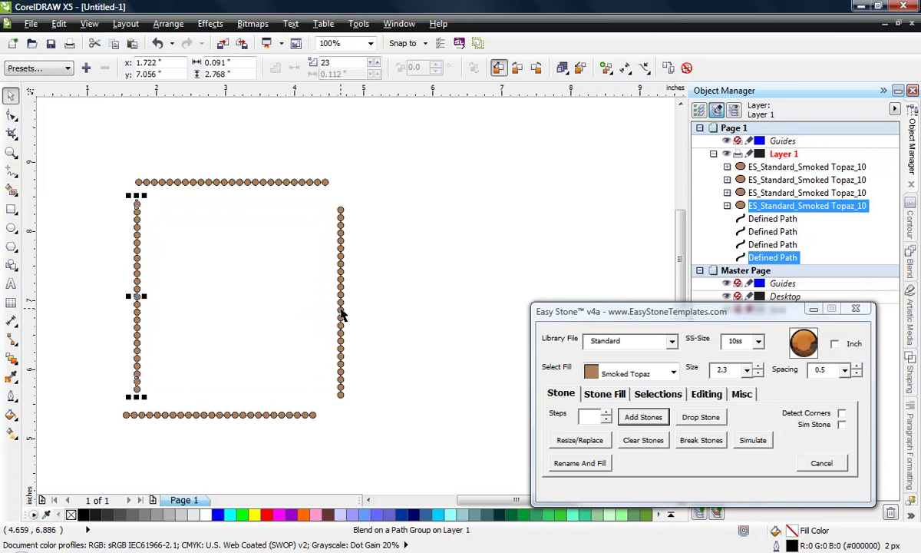
click(409, 261)
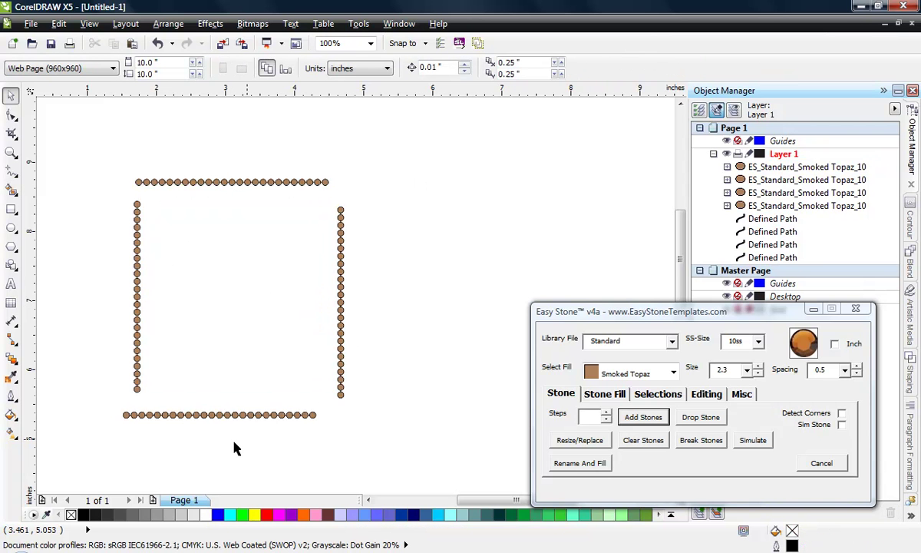
drag(405, 140, 86, 454)
click(701, 441)
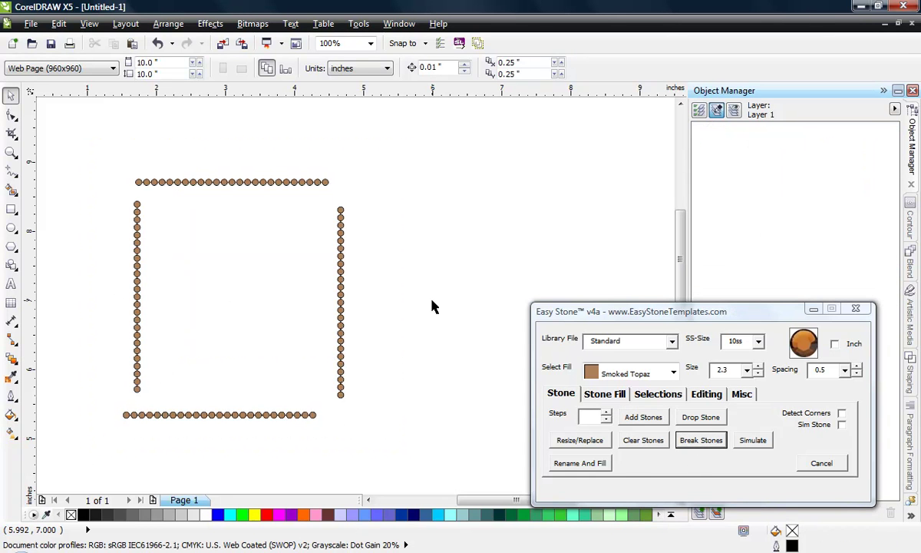
Move three single stones: one down the right column, one from the left column to about X 2.586", Y 6.969", one from the top row to about X 2.95", Y 8.084".
click(340, 293)
drag(340, 293, 340, 326)
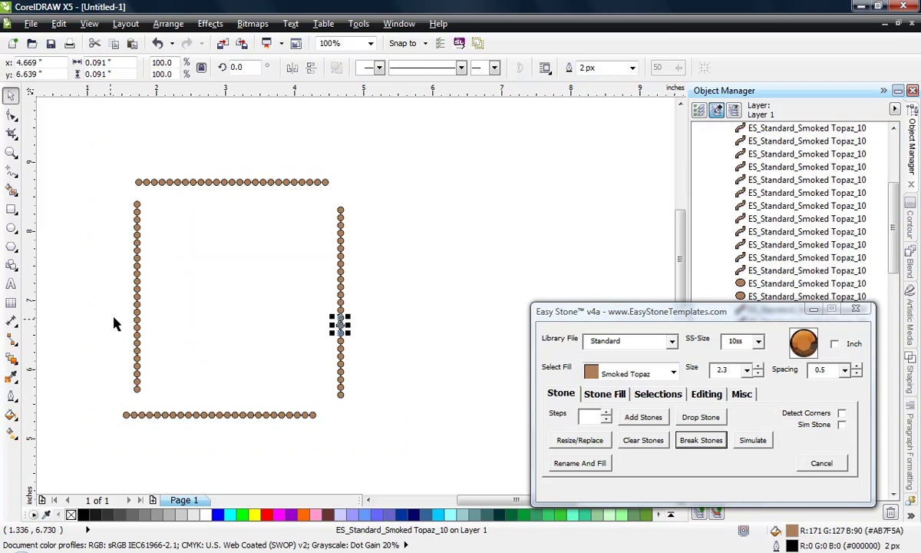
click(136, 308)
drag(137, 308, 195, 300)
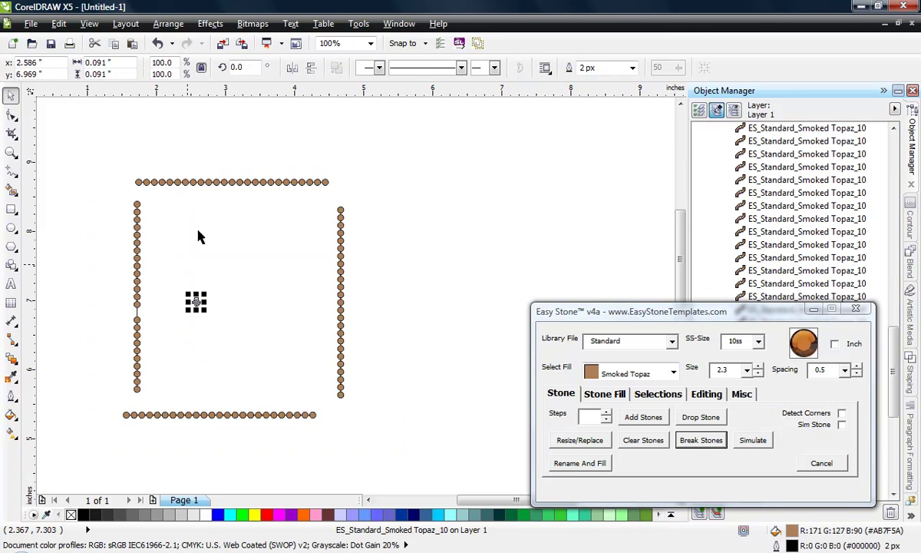
click(221, 184)
drag(221, 184, 222, 227)
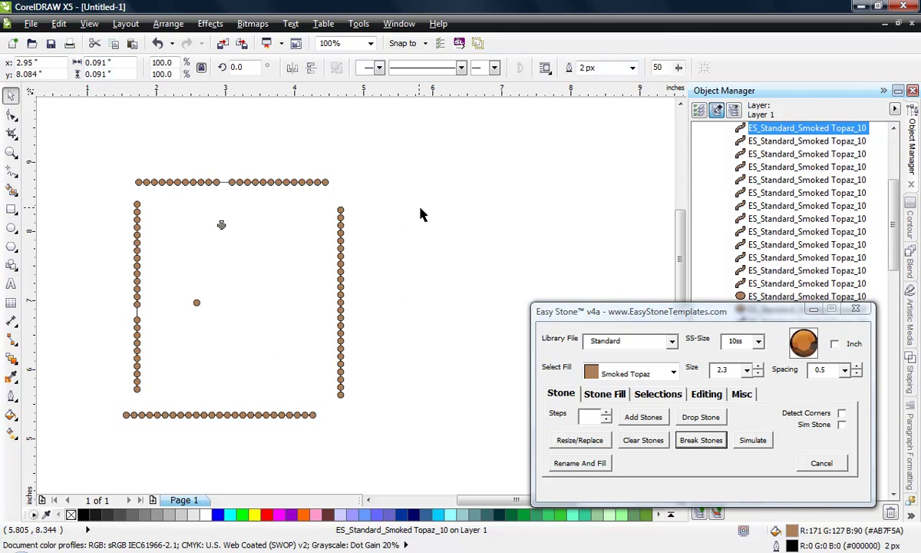
click(349, 245)
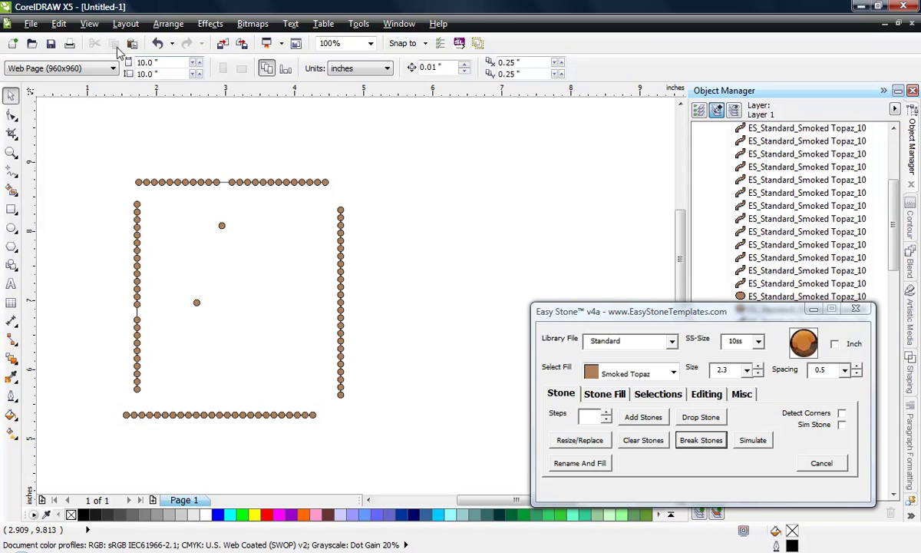
Check the broken stones and their leftover paths in Wireframe view, and restore the coloured display.
click(89, 24)
click(115, 57)
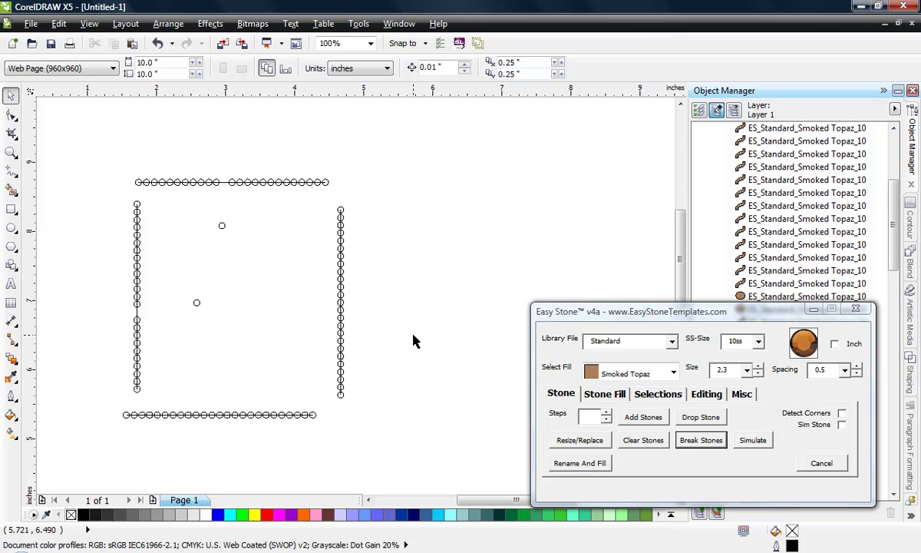
click(89, 23)
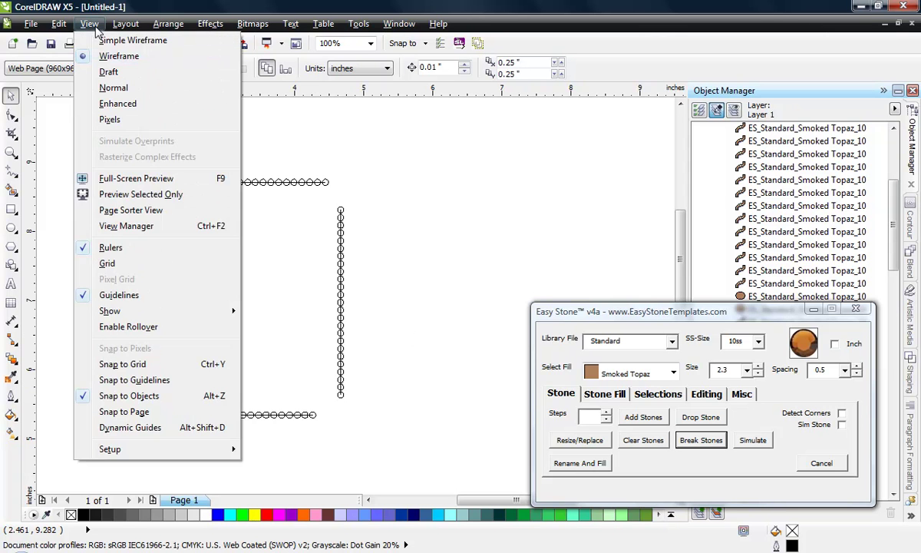
click(103, 112)
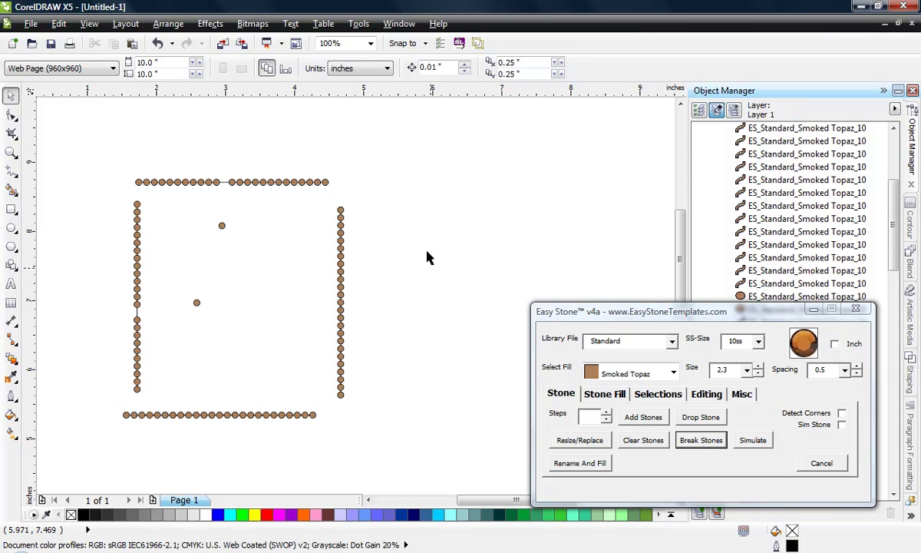
Select only the defined paths among all the objects, move them clear of the stones to about X 6.919", Y 7.622", and delete them.
drag(408, 158, 99, 458)
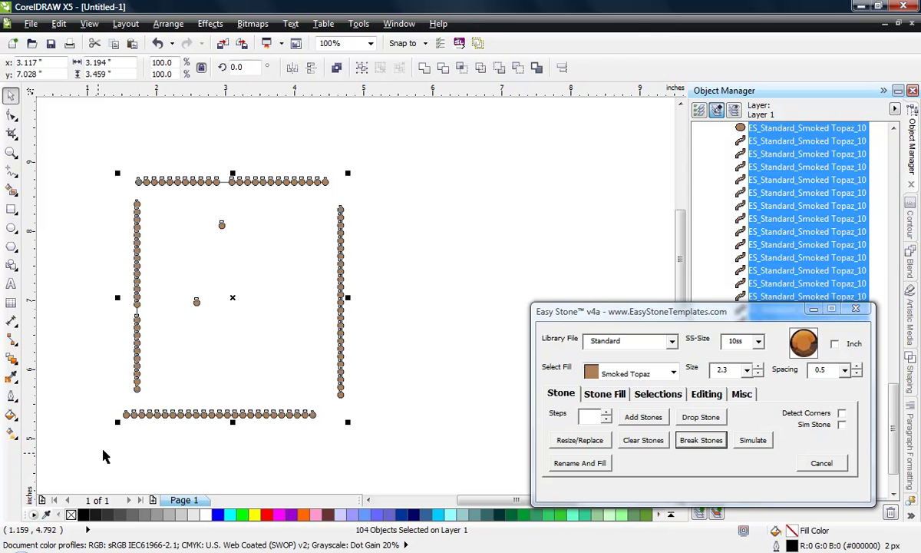
click(652, 396)
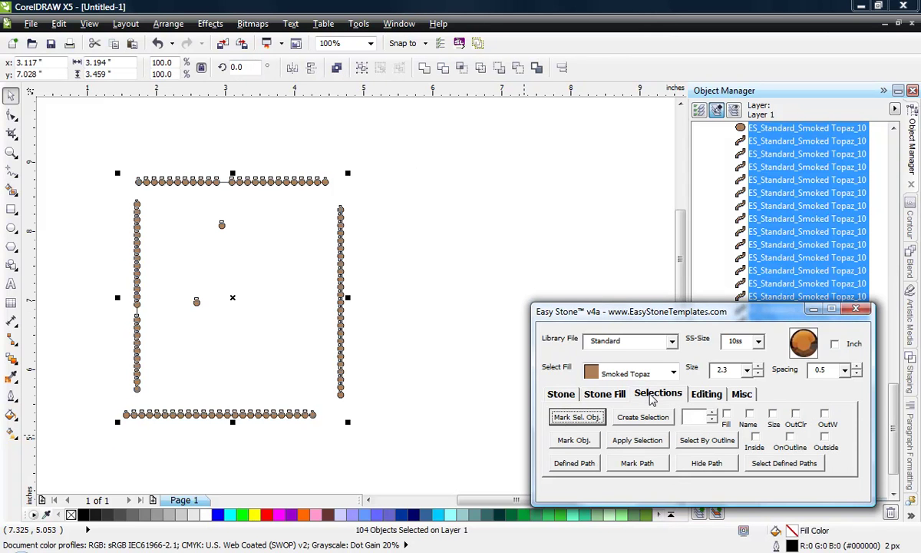
click(785, 463)
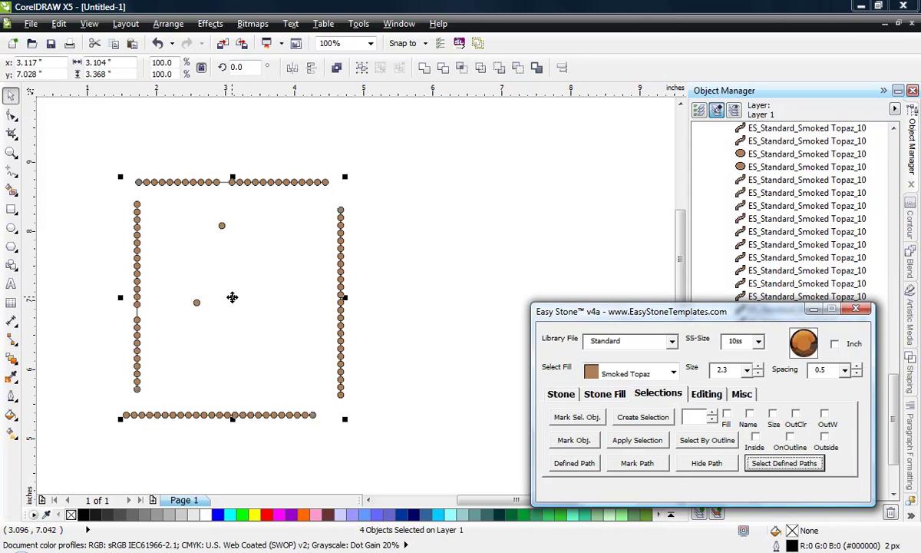
drag(497, 283, 496, 255)
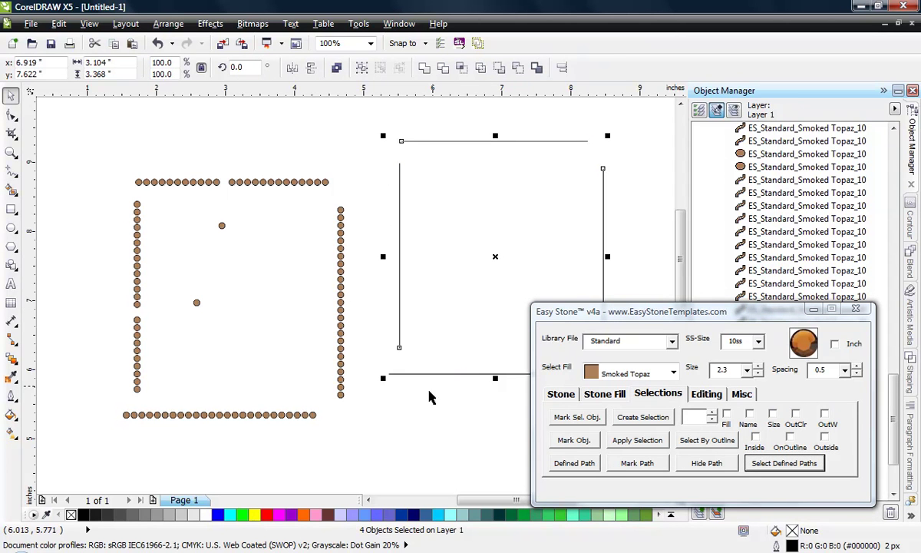
key(Delete)
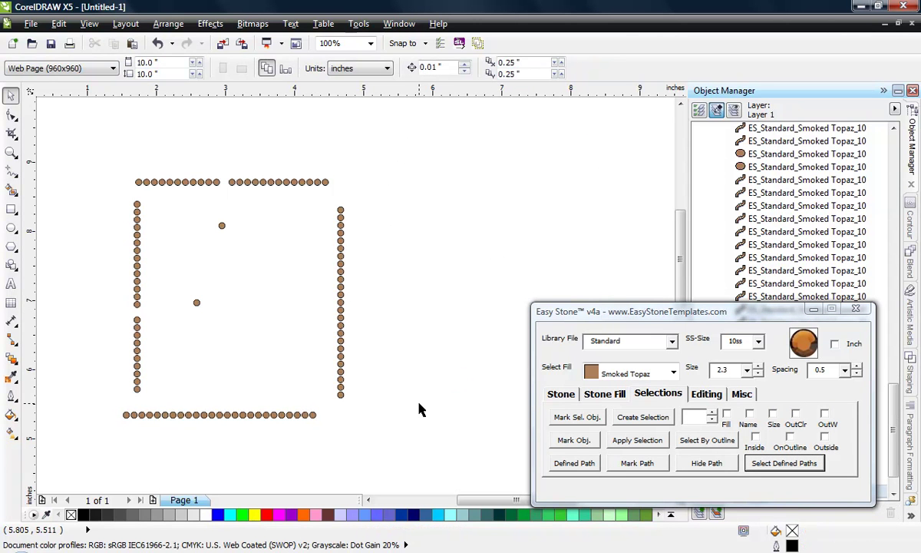
Return to the Stone options, select every remaining loose stone and delete them all.
click(561, 394)
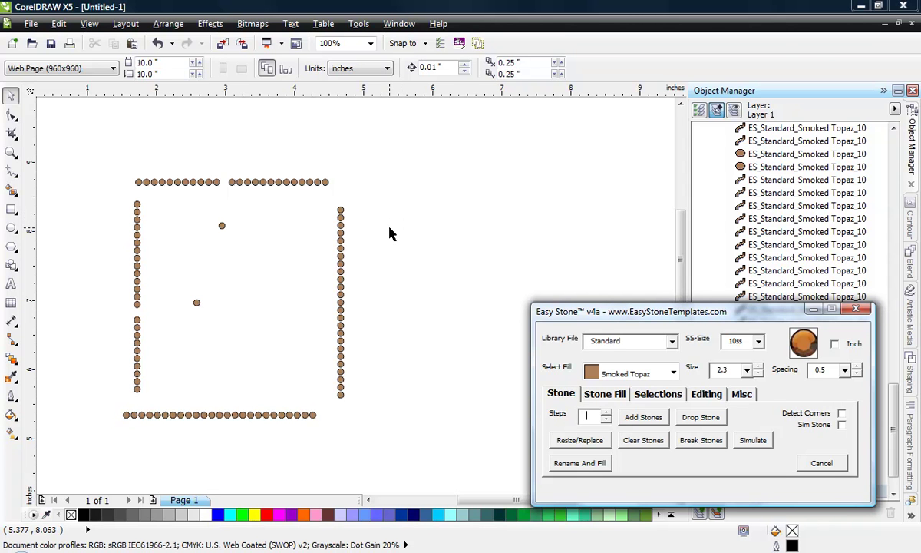
drag(408, 151, 100, 461)
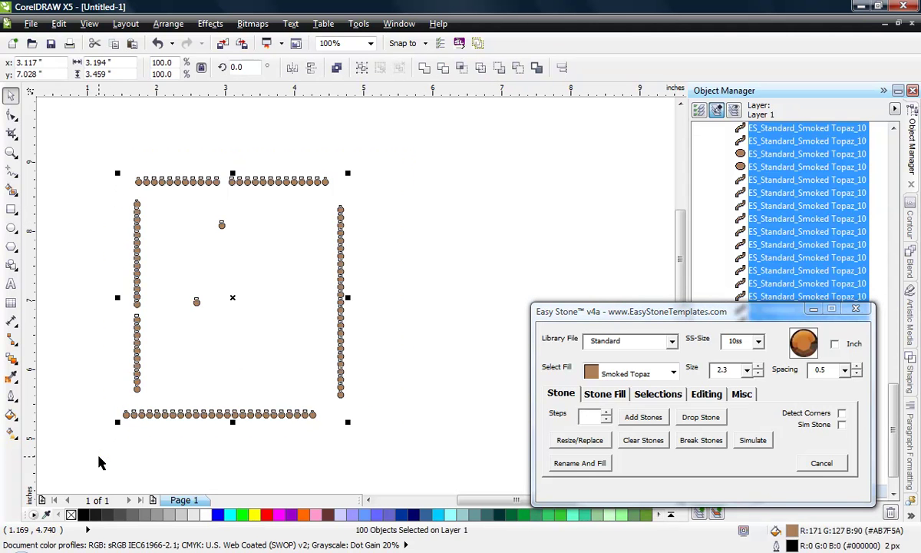
key(Delete)
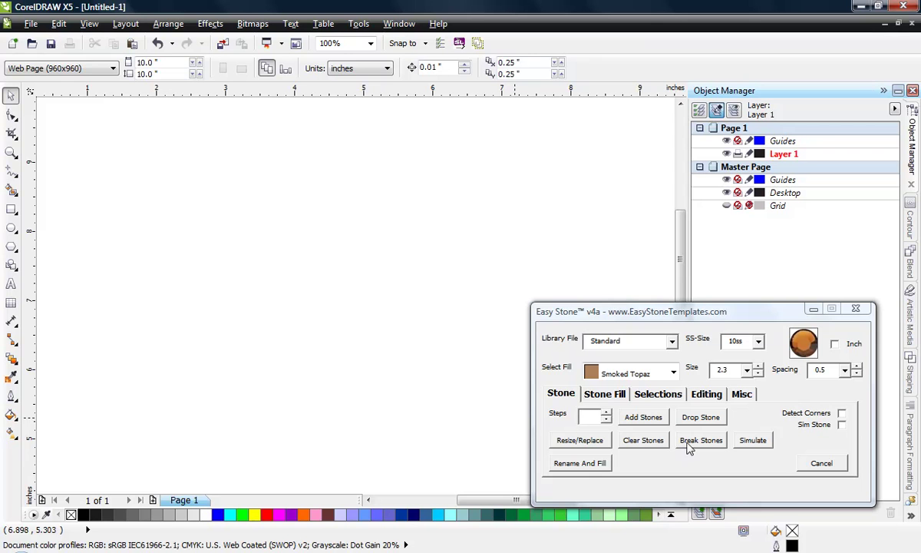
Draw a rectangle about 1.813" wide and 1.865" high, centred near X 3.732", Y 7.631".
click(12, 209)
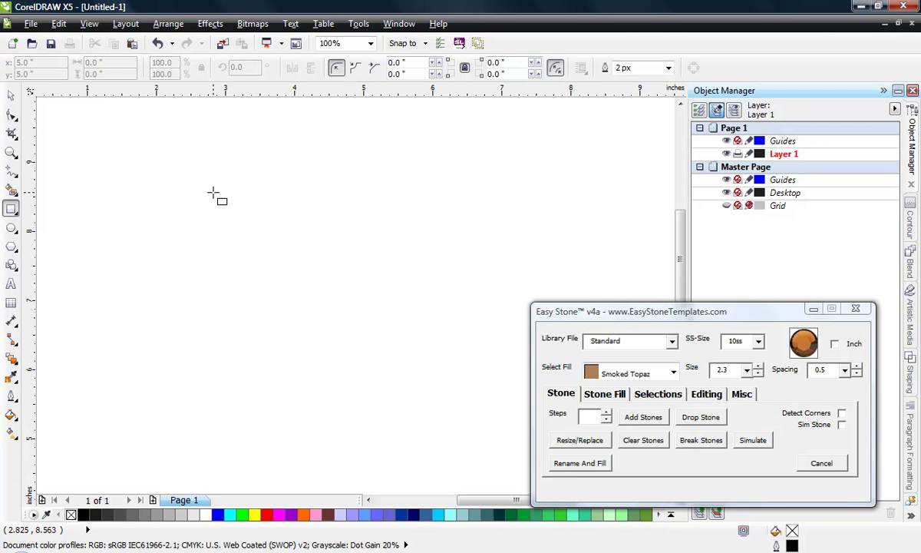
mouse_move(213, 193)
mouse_down()
mouse_move(300, 300)
mouse_move(339, 321)
mouse_up()
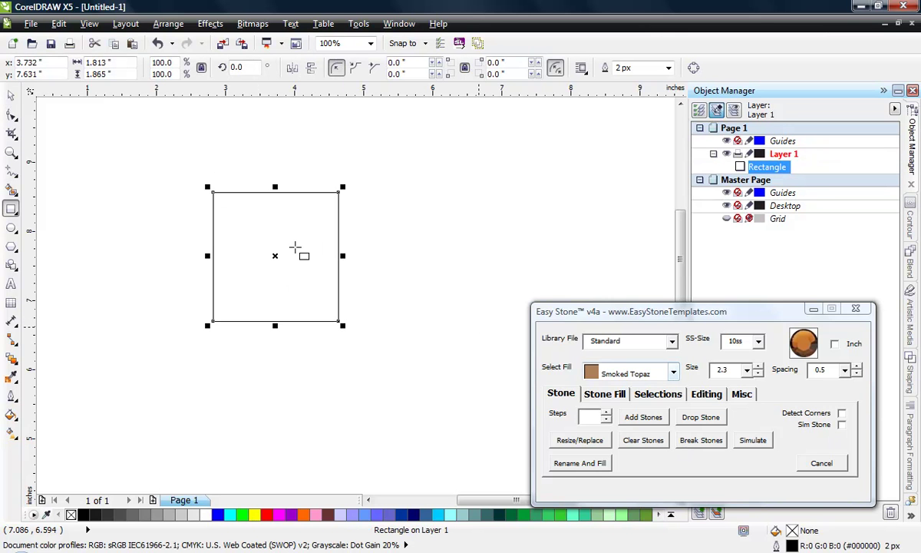
click(11, 94)
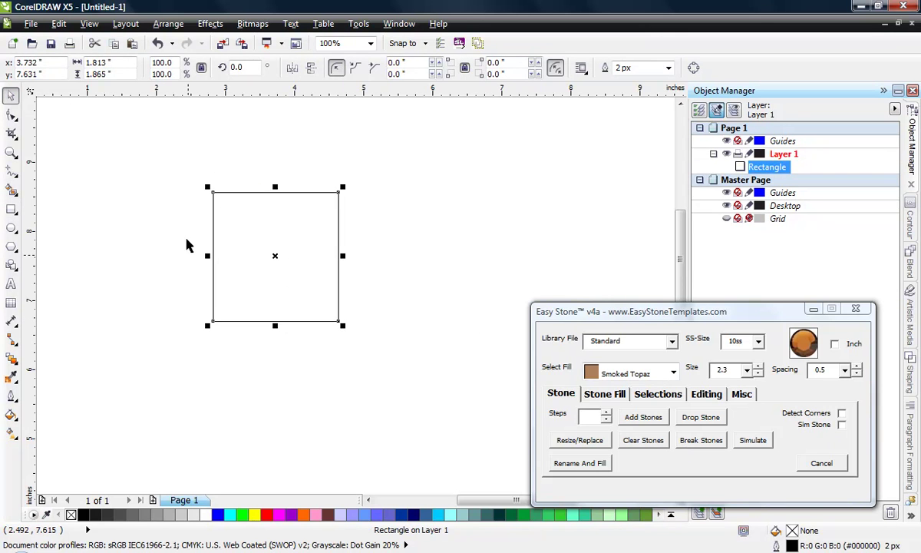
Enable Sim Stone and add size 2.3 Smoked Topaz stones with 0.5 spacing along the new rectangle.
click(841, 425)
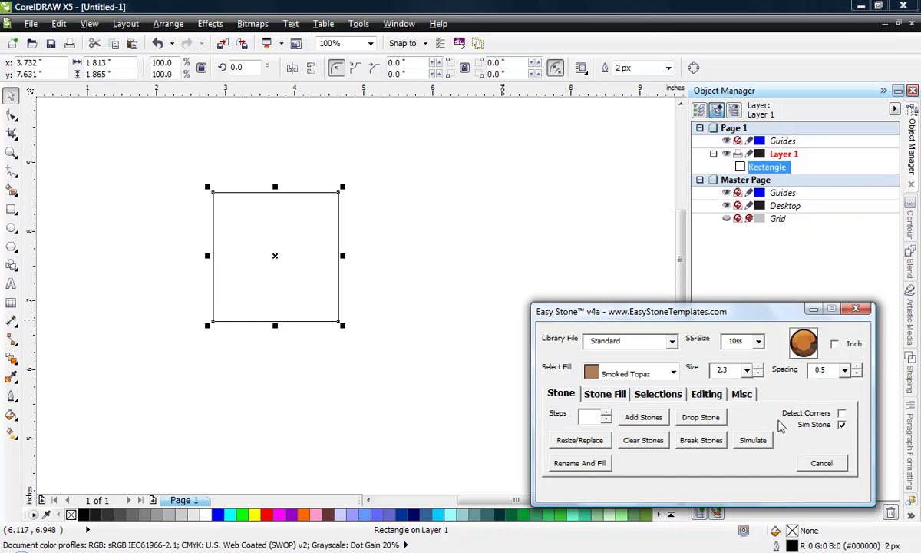
click(646, 421)
click(641, 420)
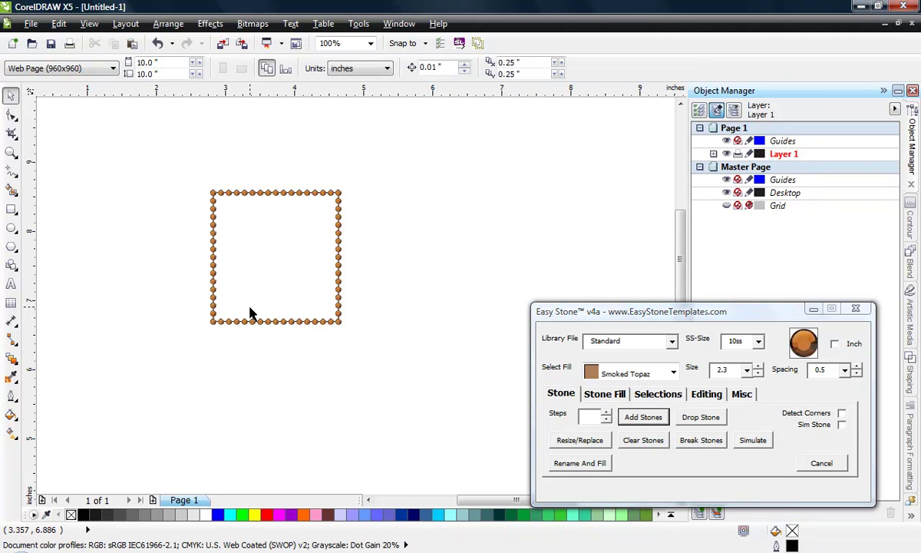
scroll(233, 331, up, 3)
scroll(231, 331, up, 1)
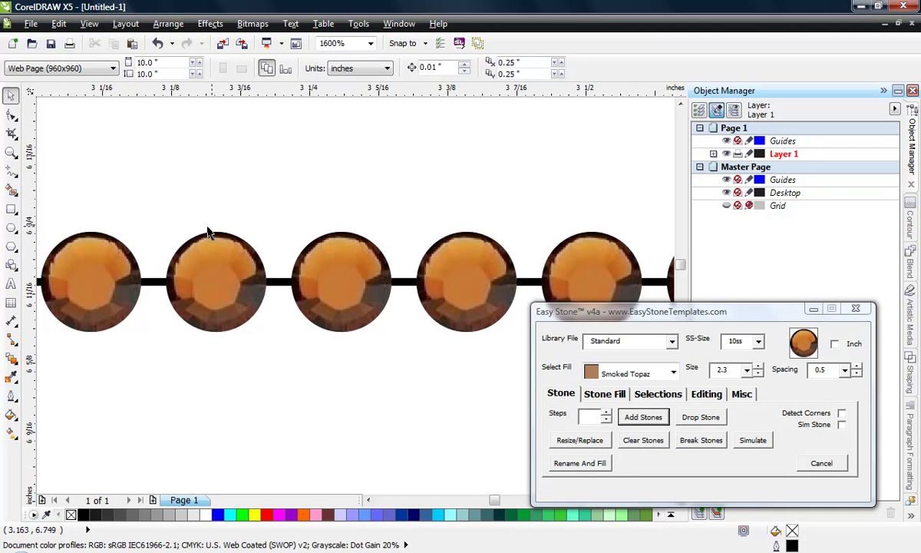
scroll(253, 330, down, 2)
scroll(257, 357, down, 1)
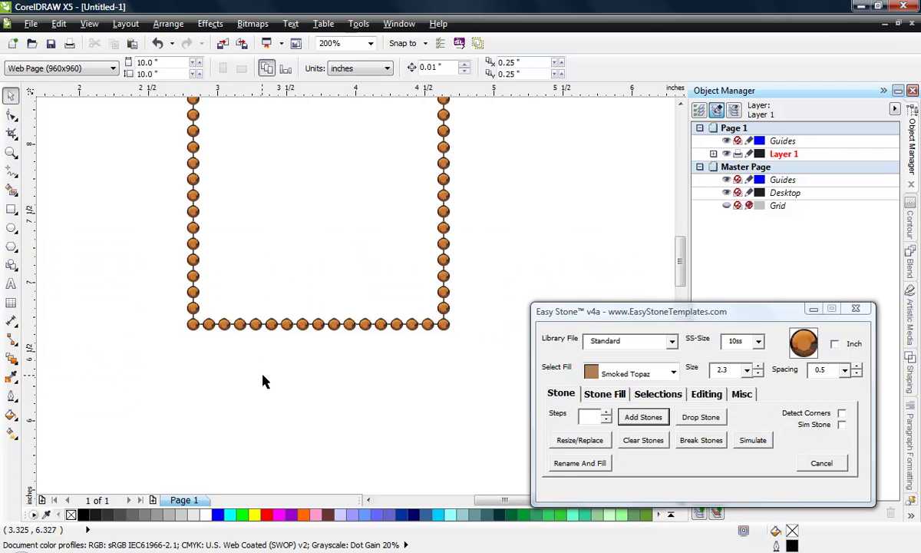
scroll(280, 284, down, 1)
scroll(281, 283, up, 1)
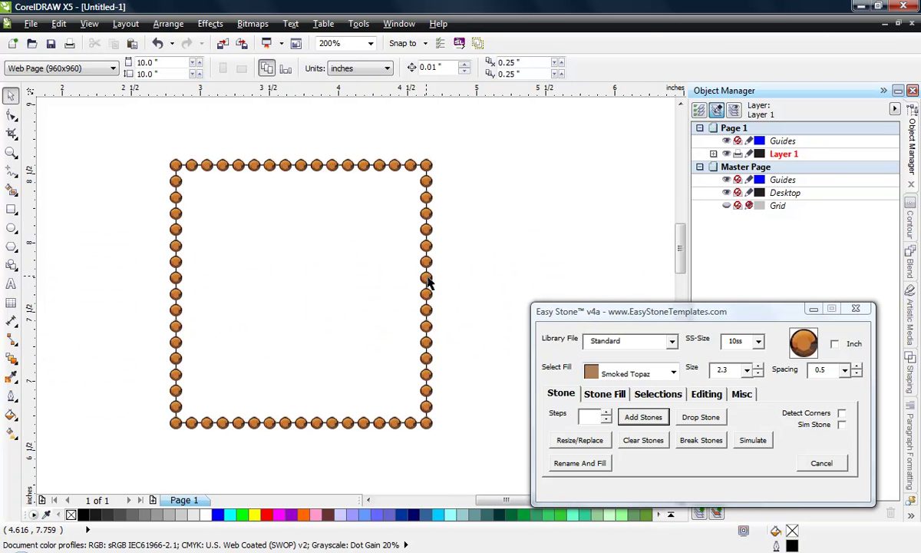
Pull three individual simulated stones off the right side of the stoned rectangle, and undo the three moves.
drag(428, 282, 446, 226)
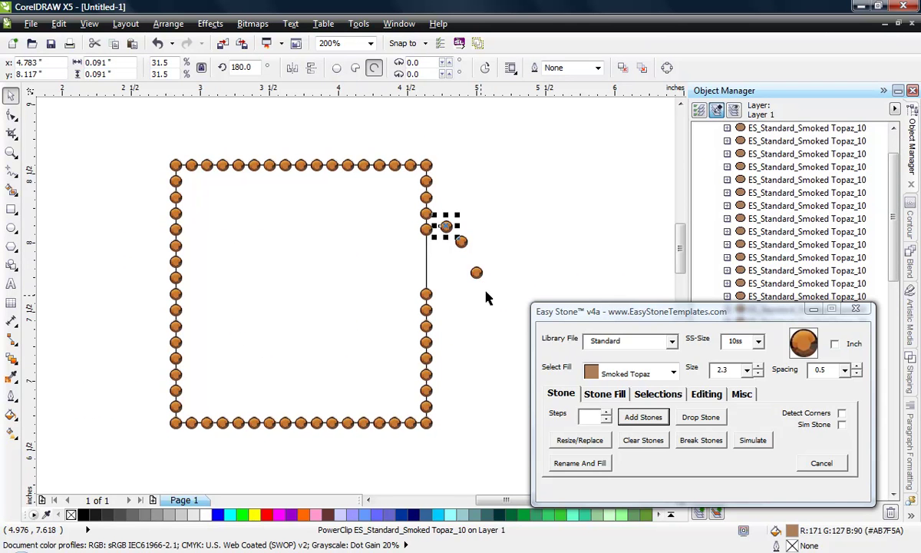
click(450, 298)
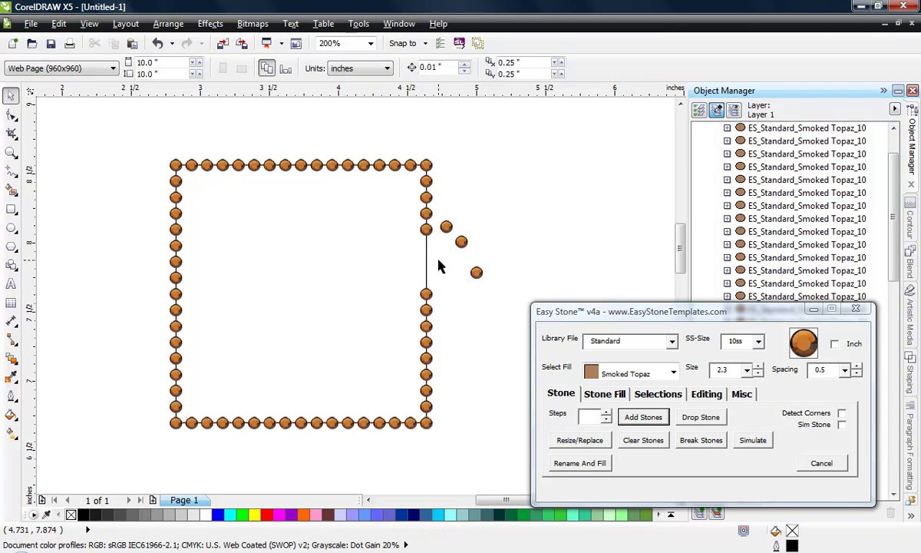
key(ctrl+z)
key(ctrl+z)
key(ctrl+z)
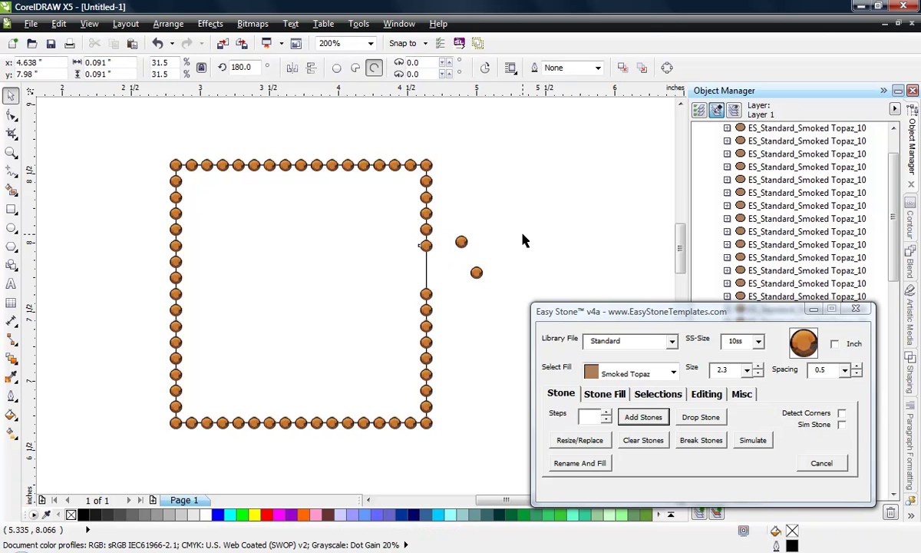
click(522, 240)
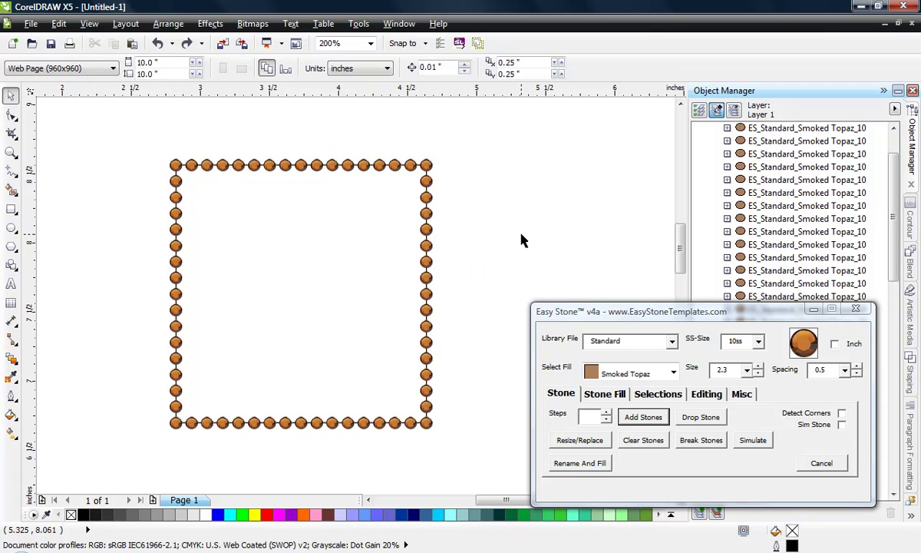
scroll(461, 264, down, 2)
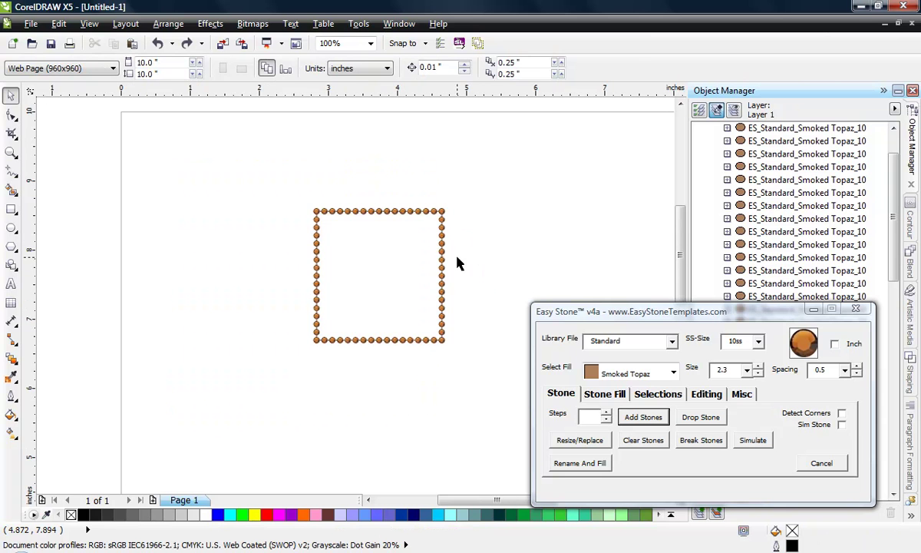
drag(495, 238, 272, 374)
key(Delete)
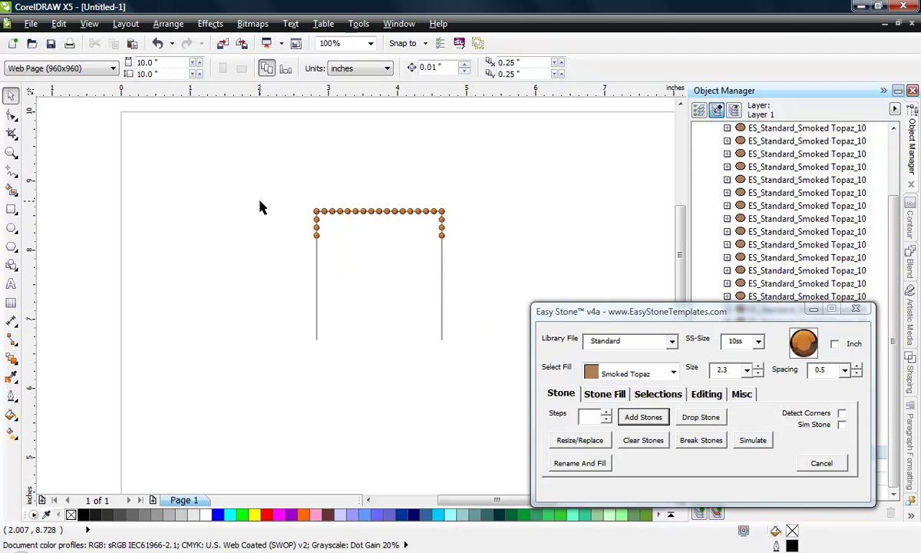
key(ctrl+z)
Delete all the simulated stones around the rectangle while keeping its four defined paths.
click(503, 244)
drag(502, 246, 367, 380)
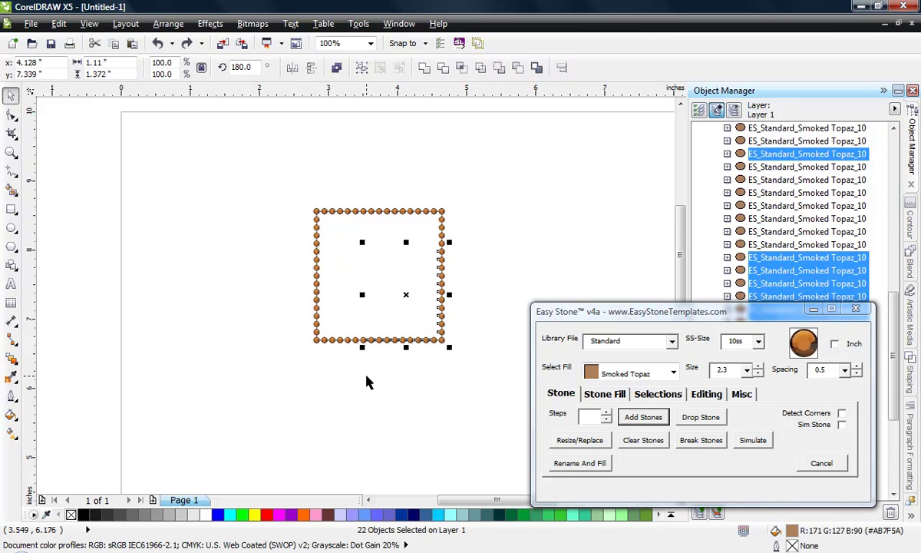
key(Delete)
drag(458, 157, 368, 290)
key(Delete)
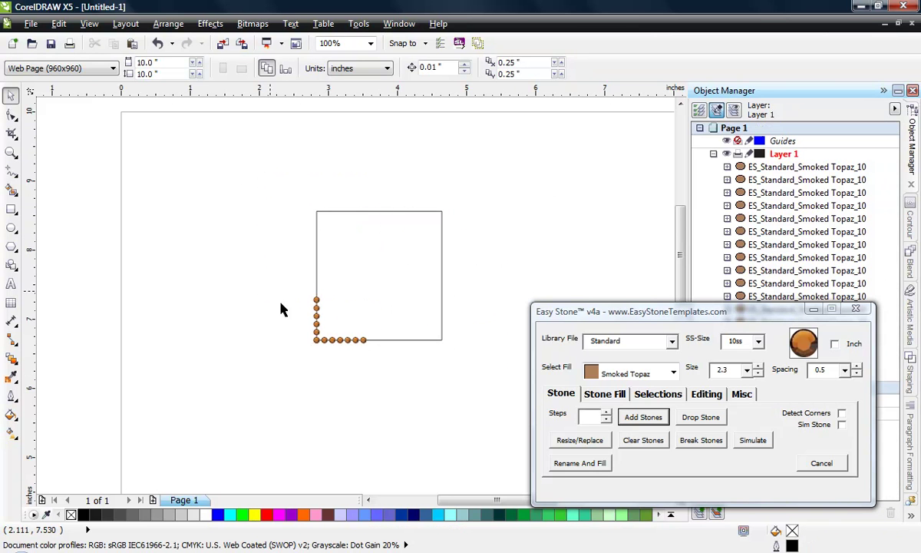
drag(280, 301, 426, 400)
key(Delete)
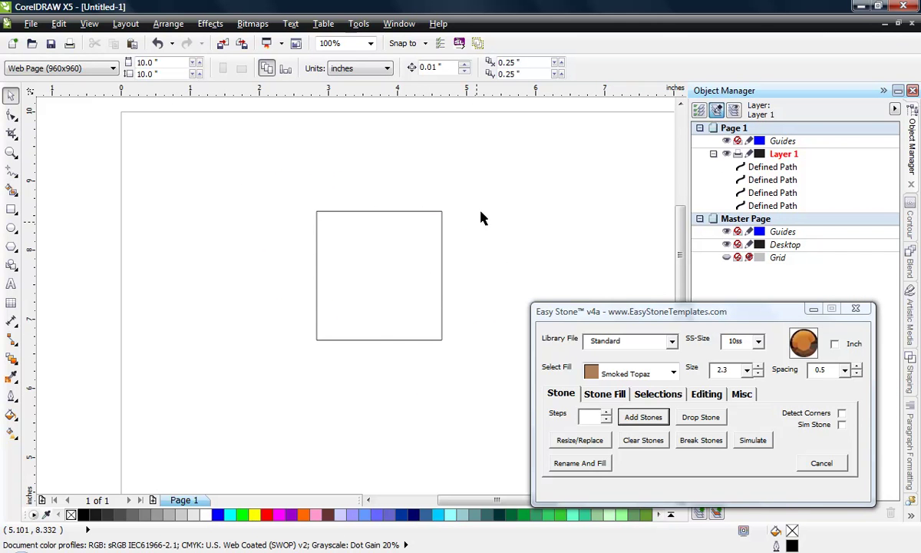
Add plain size 2.3 Smoked Topaz stones with 0.5 spacing along all four defined paths.
drag(495, 185, 300, 358)
click(643, 424)
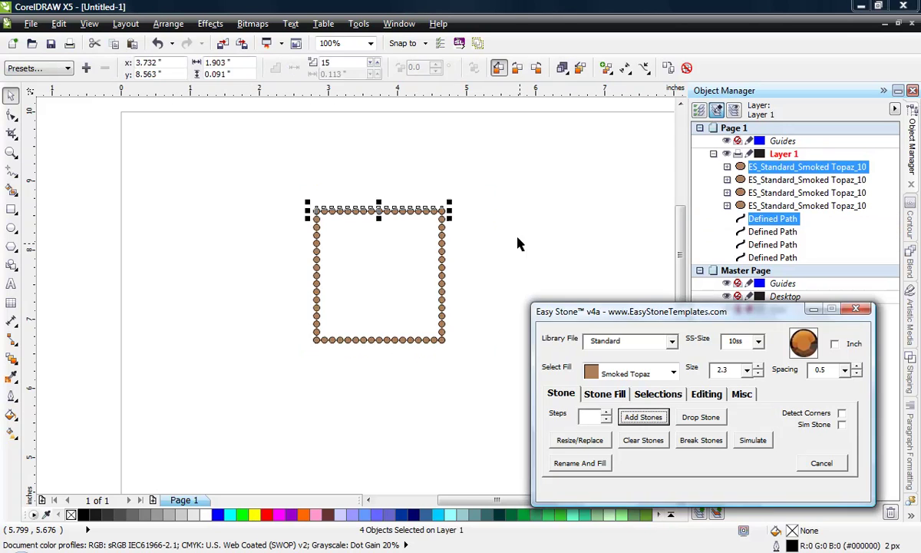
click(484, 219)
scroll(384, 245, up, 1)
scroll(215, 261, down, 2)
scroll(248, 290, up, 2)
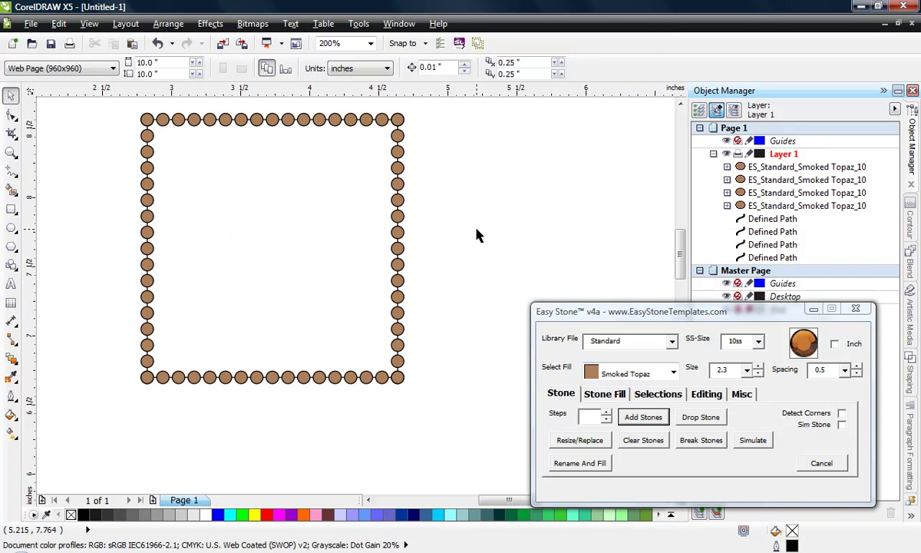
Break the stone blend along the rectangle's right side into individual stones.
click(398, 184)
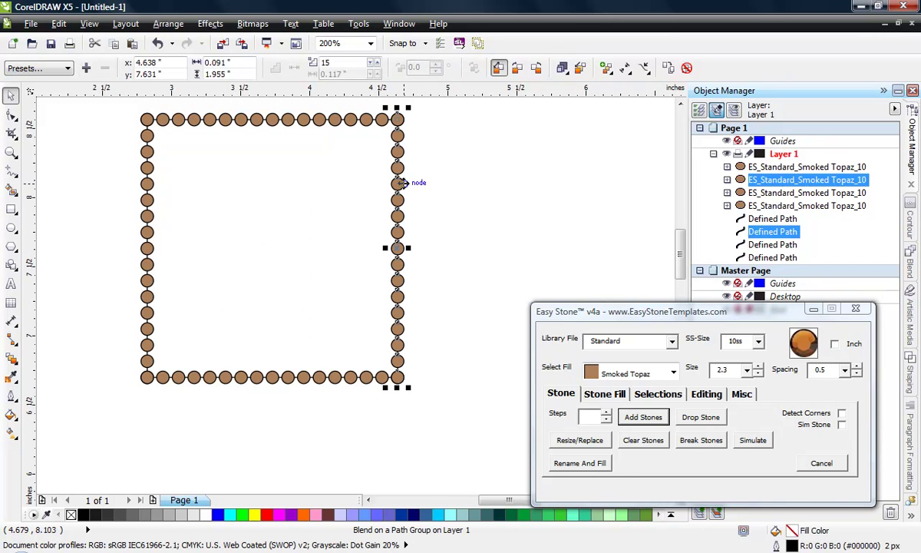
click(683, 440)
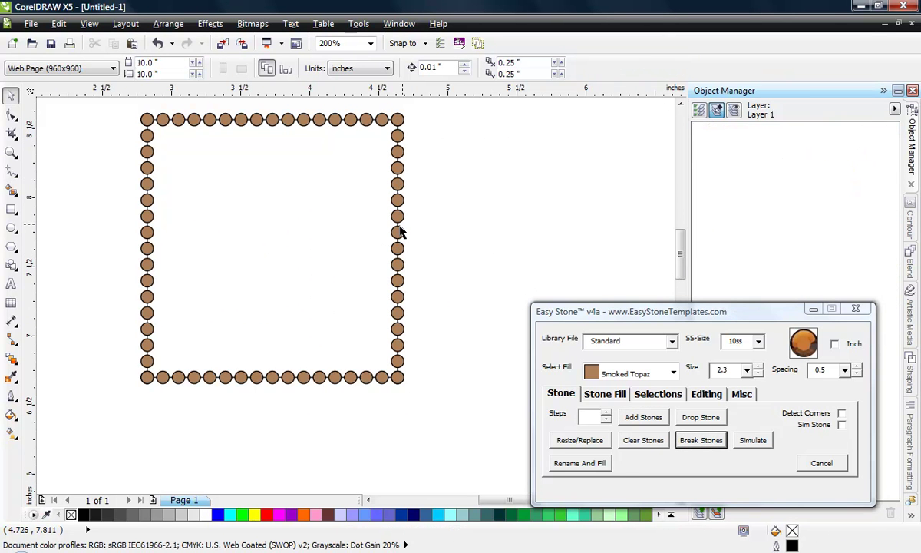
drag(503, 170, 354, 426)
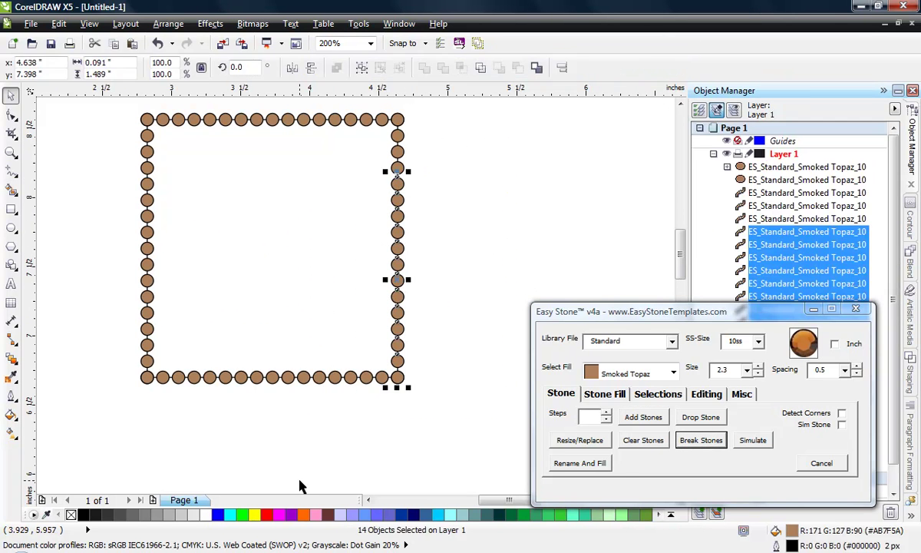
drag(423, 97, 384, 415)
drag(454, 200, 319, 318)
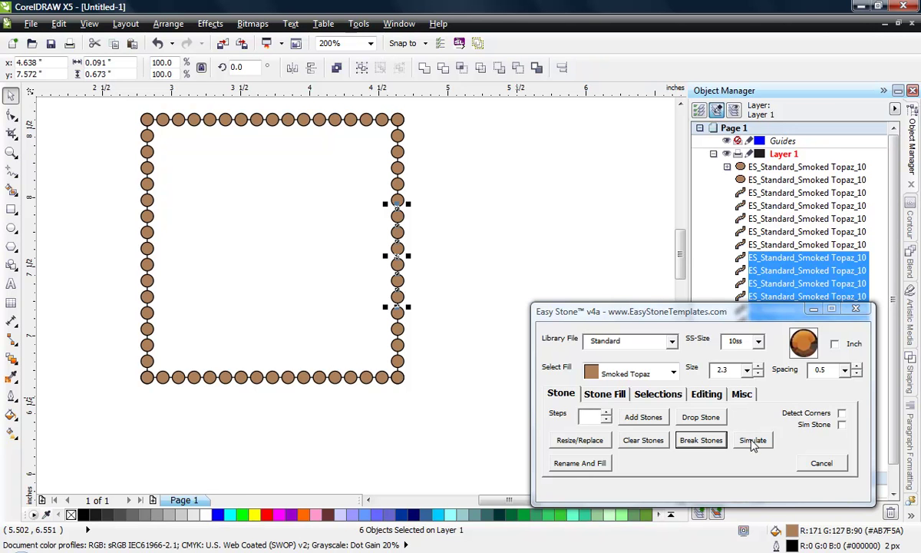
Select seven adjacent loose stones in the middle of the right side and simulate them.
click(409, 247)
scroll(409, 248, up, 2)
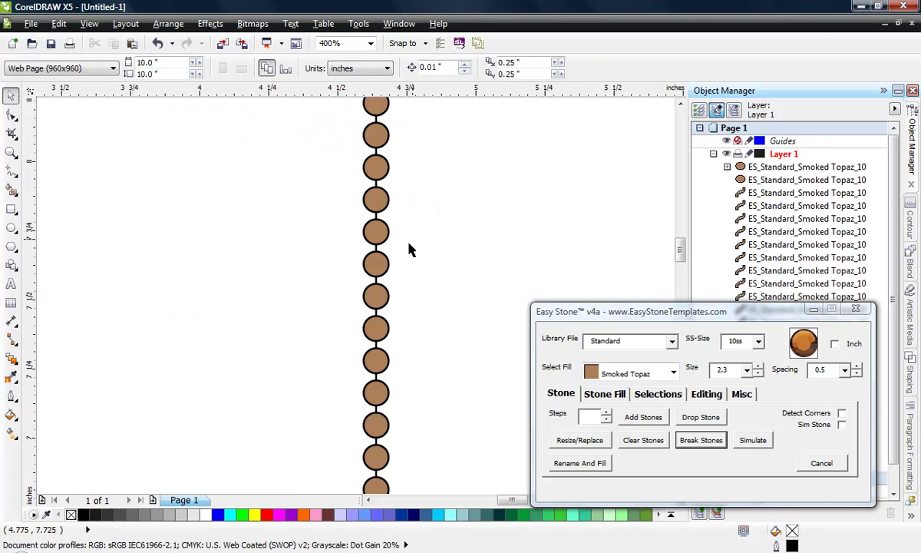
drag(459, 169, 296, 421)
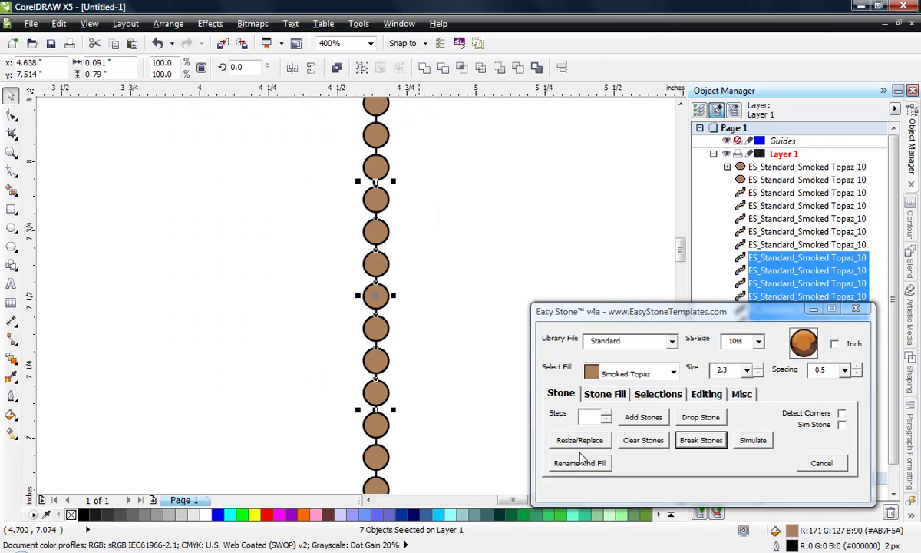
click(753, 440)
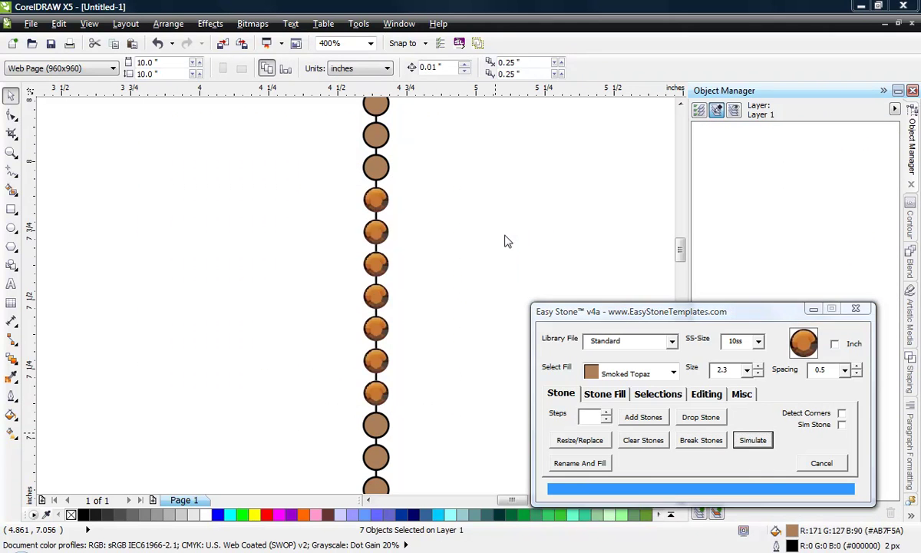
click(479, 308)
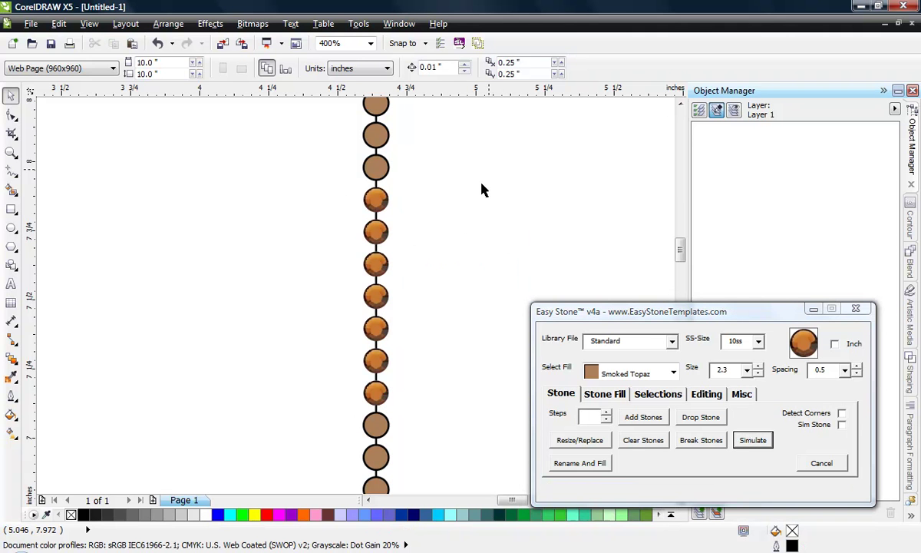
Run Simulate again on the same seven stones to switch them back to plain fills.
drag(488, 169, 304, 427)
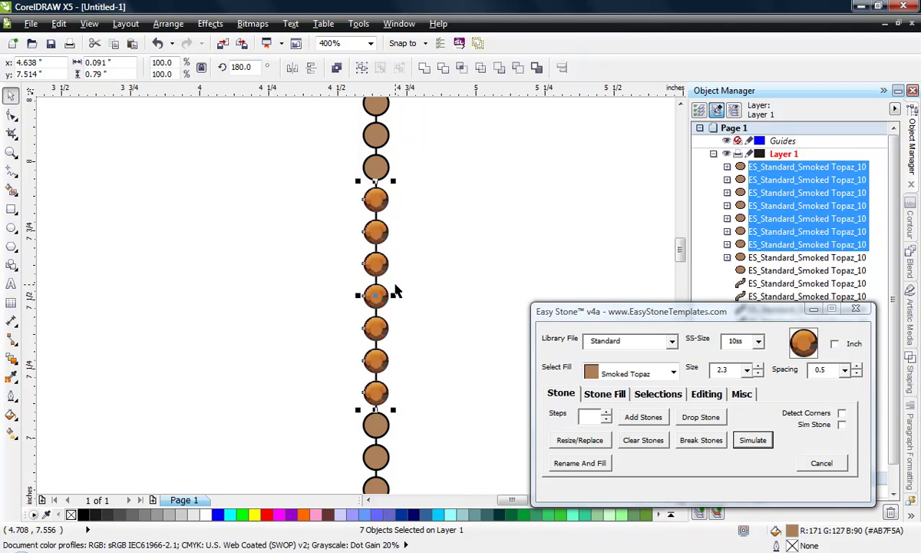
click(753, 440)
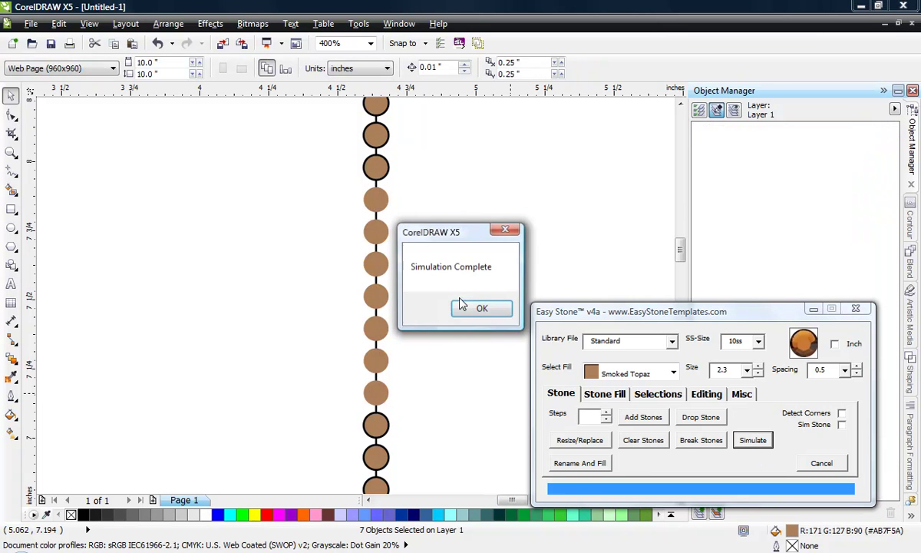
click(479, 308)
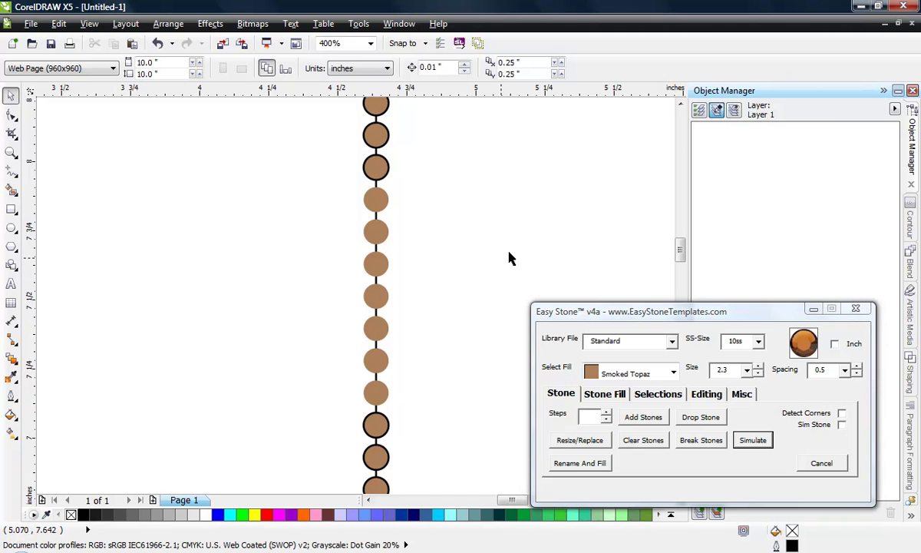
Move the stone blend of the rectangle's bottom side down to about X 3.661", Y 6.012".
scroll(510, 259, down, 3)
scroll(478, 269, up, 1)
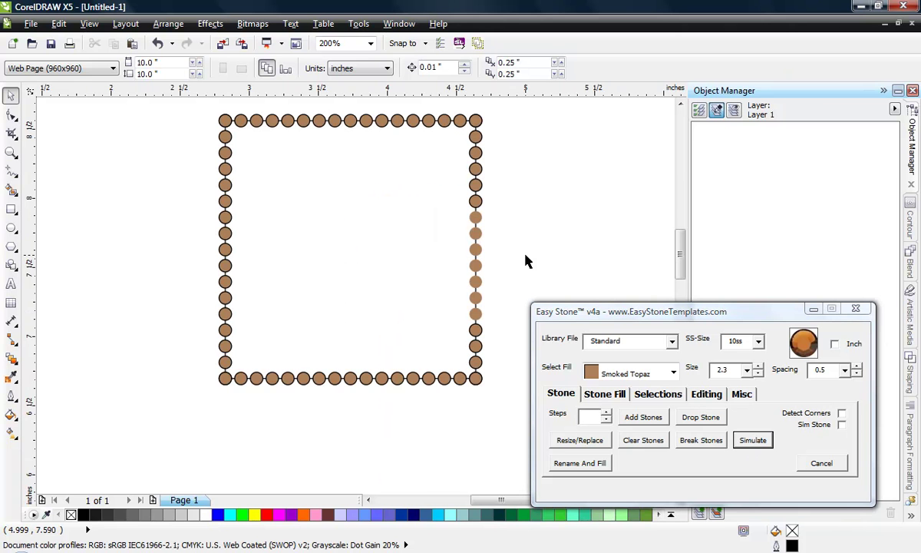
click(345, 379)
scroll(311, 218, down, 1)
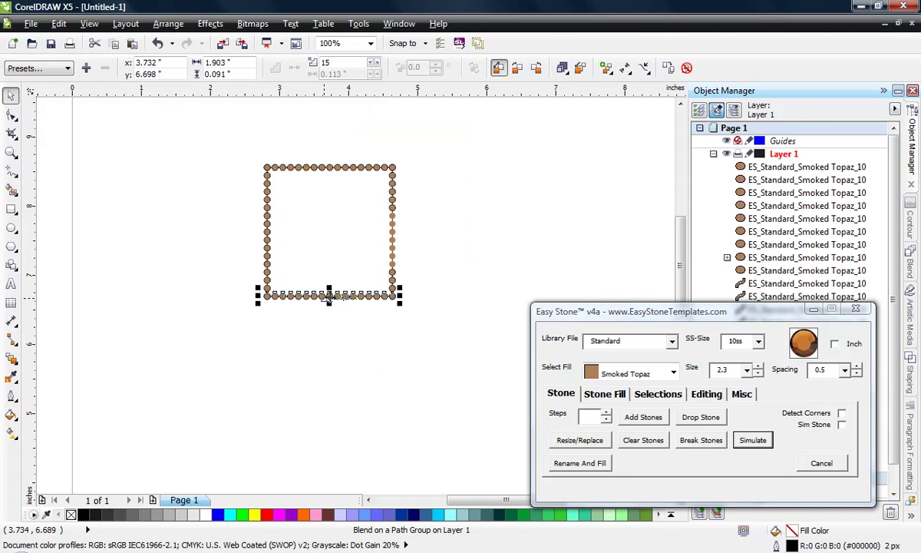
drag(328, 294, 325, 342)
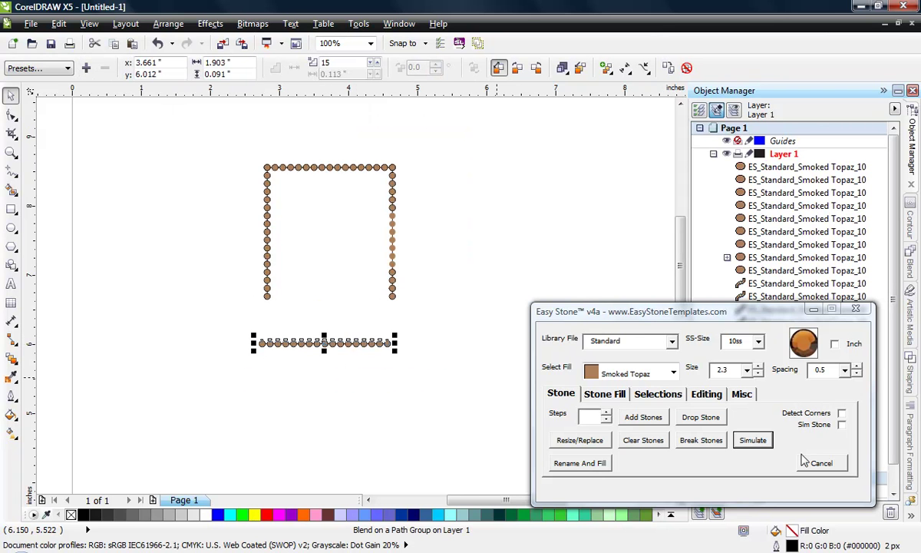
Simulate the moved bottom row of stones, agreeing to separate its blend and ungroup the shapes.
click(752, 440)
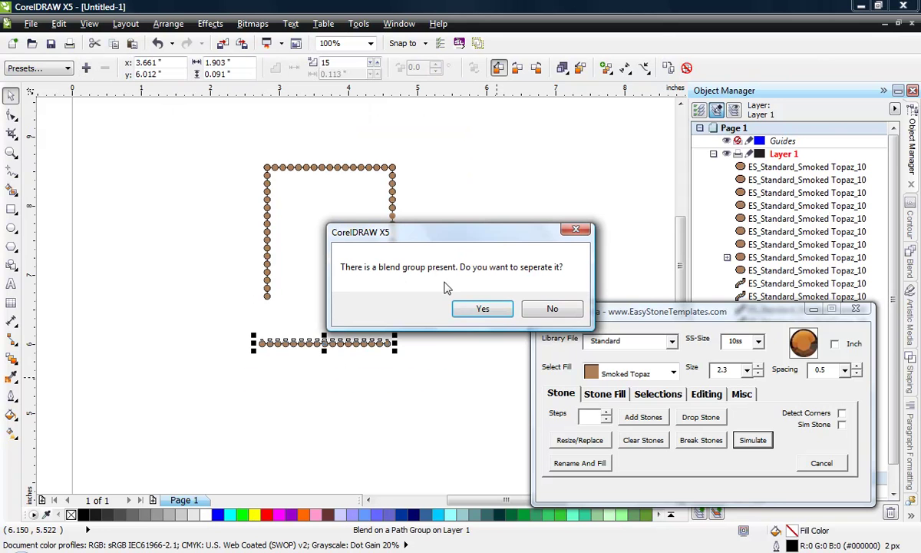
click(483, 309)
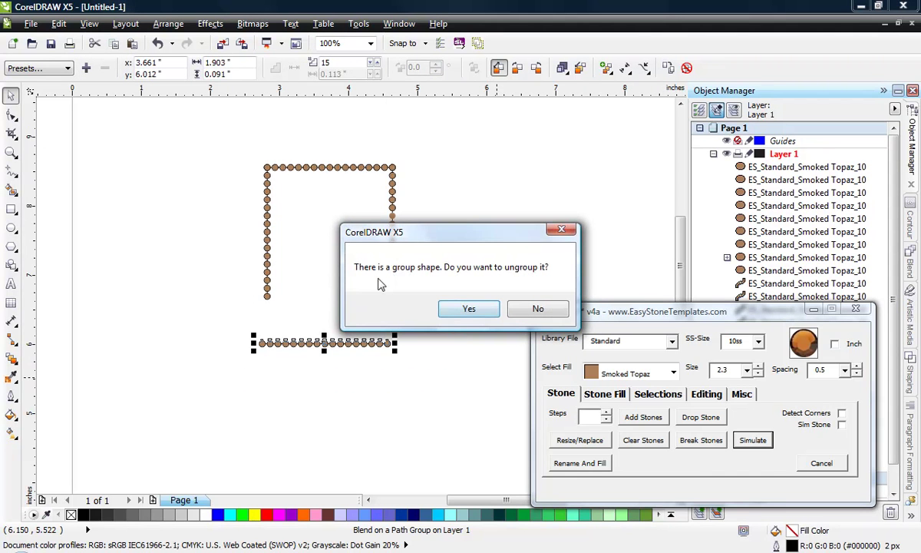
click(476, 310)
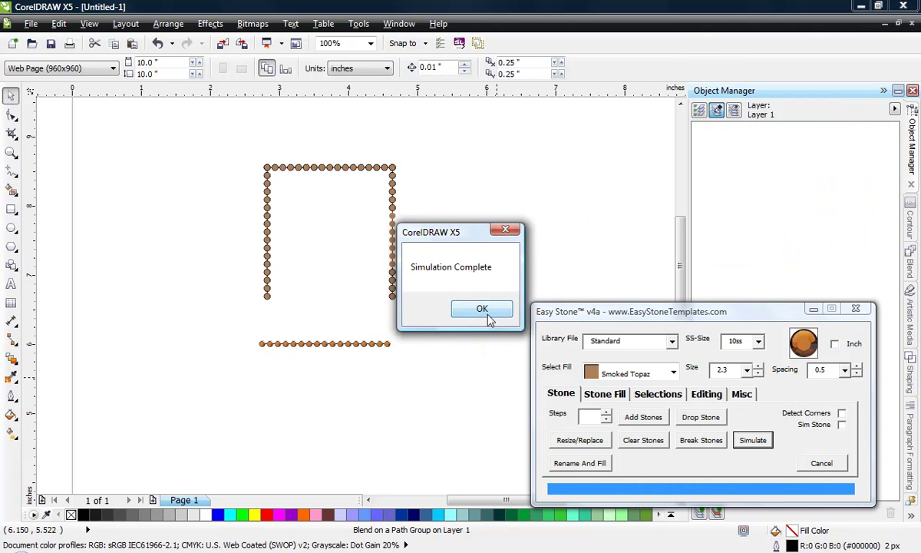
click(482, 310)
Move three individual simulated stones off the detached row to a spot just above its path.
scroll(323, 366, up, 1)
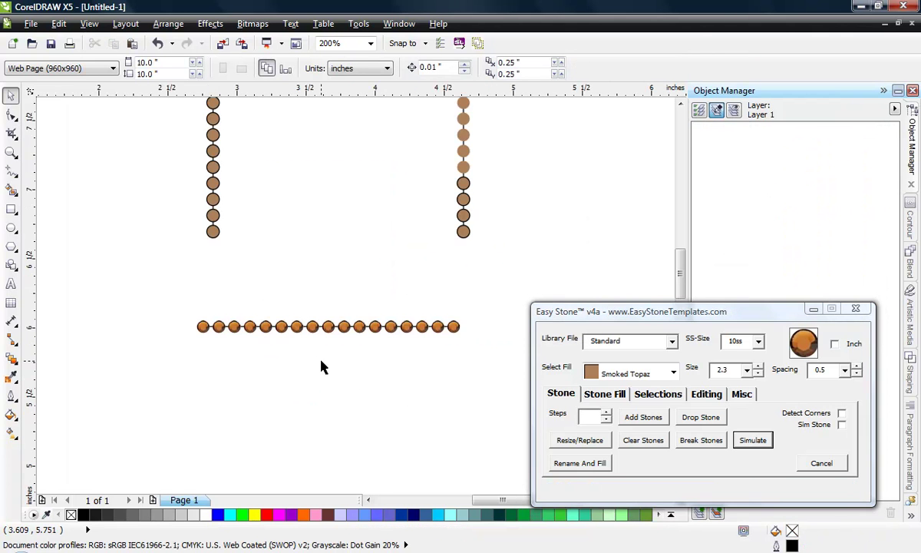
scroll(321, 361, up, 1)
drag(304, 293, 304, 234)
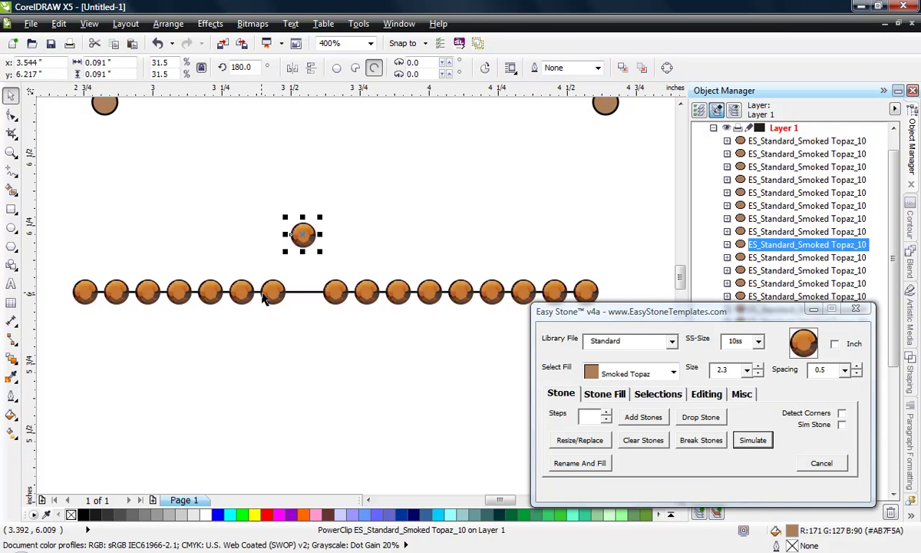
drag(273, 291, 251, 227)
drag(242, 293, 217, 214)
click(301, 166)
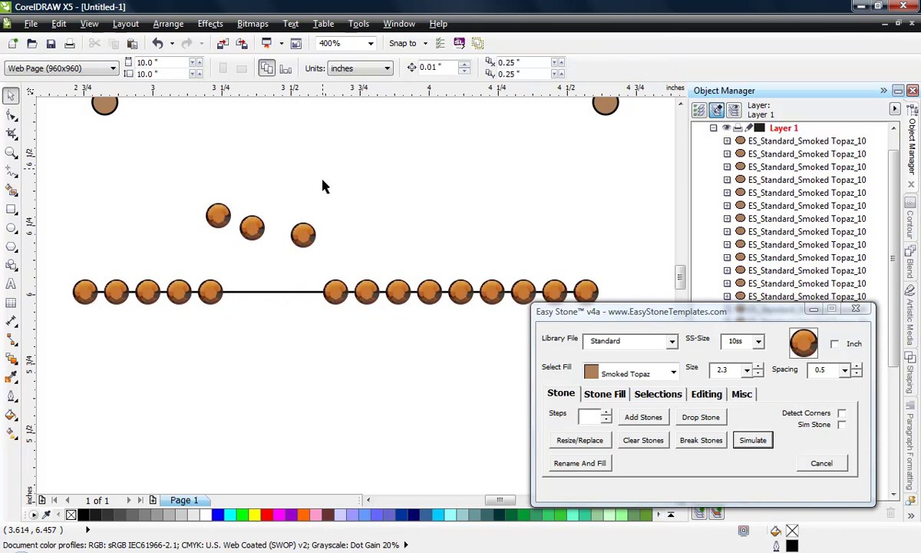
Select all the remaining stones and defined paths on the page and delete them.
scroll(333, 218, down, 2)
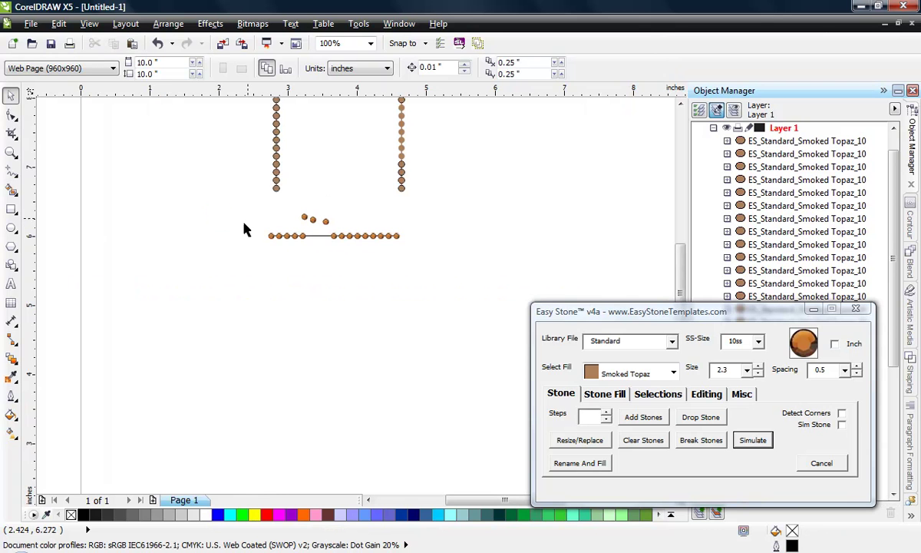
drag(225, 212, 433, 268)
scroll(300, 395, down, 1)
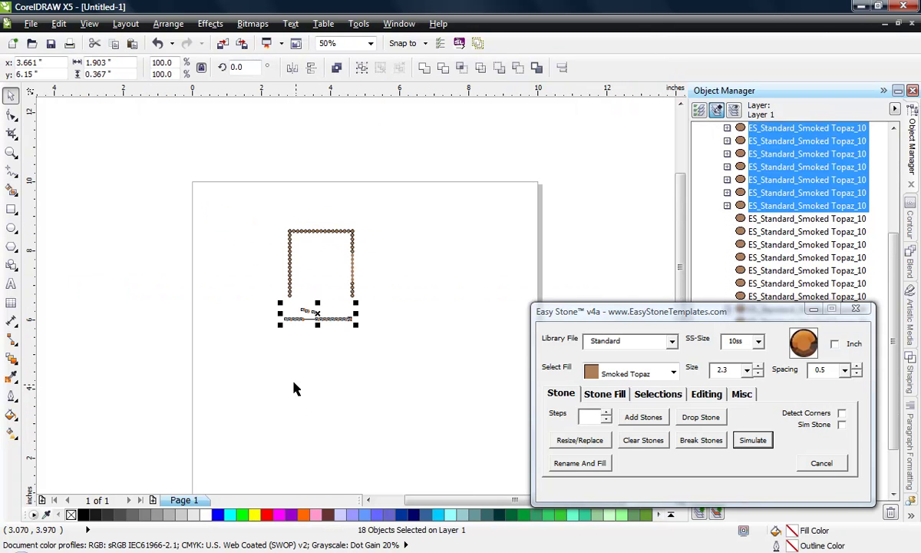
click(268, 248)
drag(259, 202, 399, 352)
key(Delete)
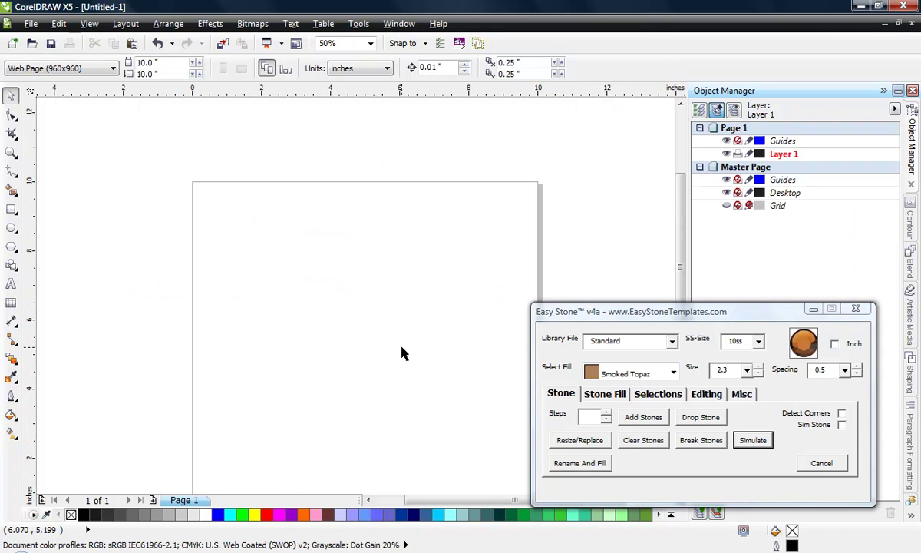
Draw a rectangle about 3.271" wide and 3.104" high, centred near X 3.809", Y 6.897".
click(10, 209)
drag(267, 235, 380, 341)
click(11, 94)
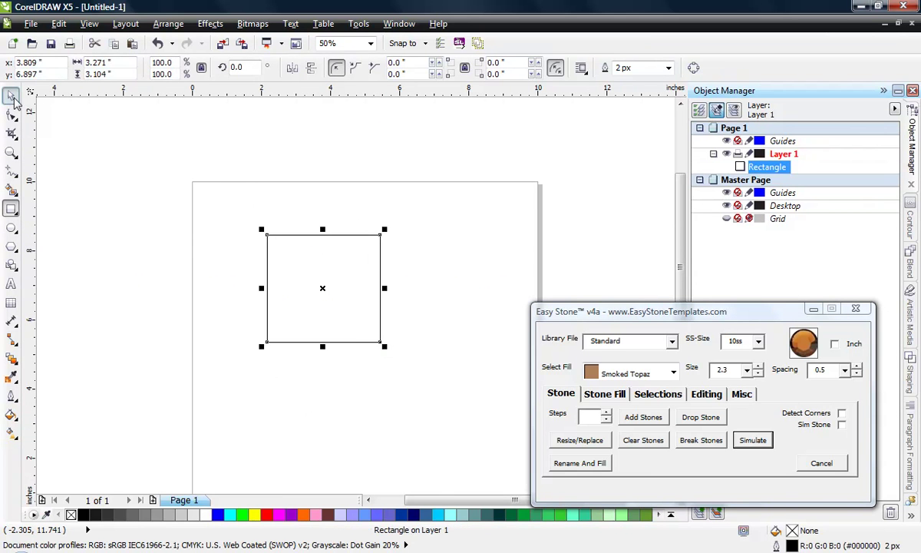
Add 10ss Smoked Topaz stones of size 2.3 with 0.5 spacing along the rectangle's outline.
click(238, 284)
scroll(315, 301, up, 1)
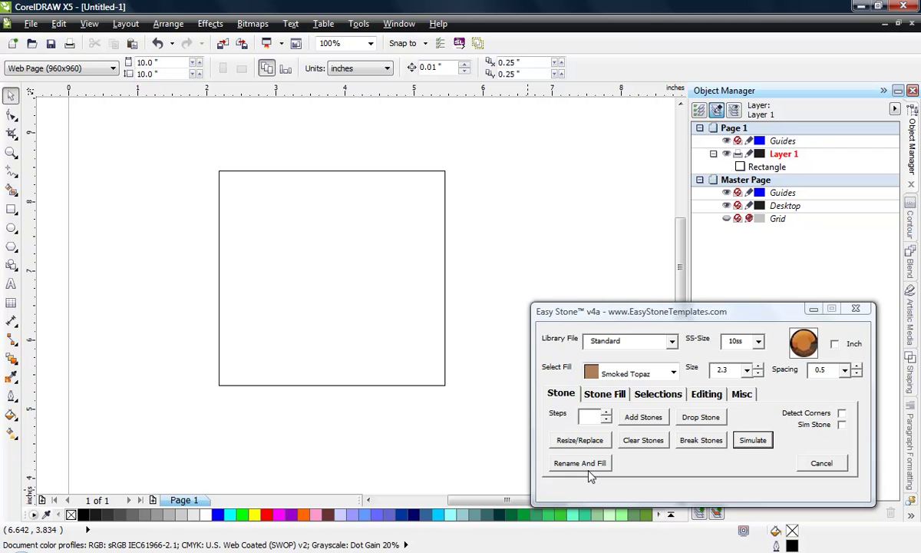
click(383, 356)
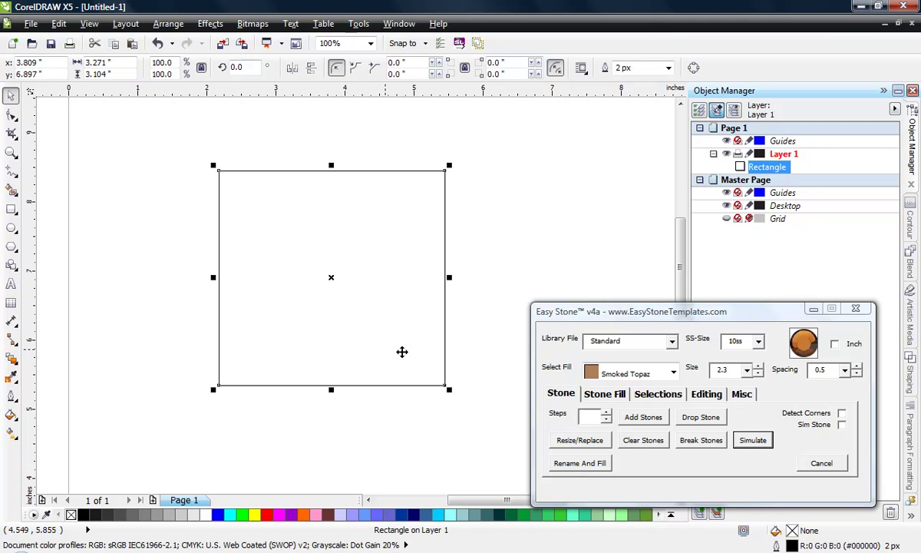
click(643, 417)
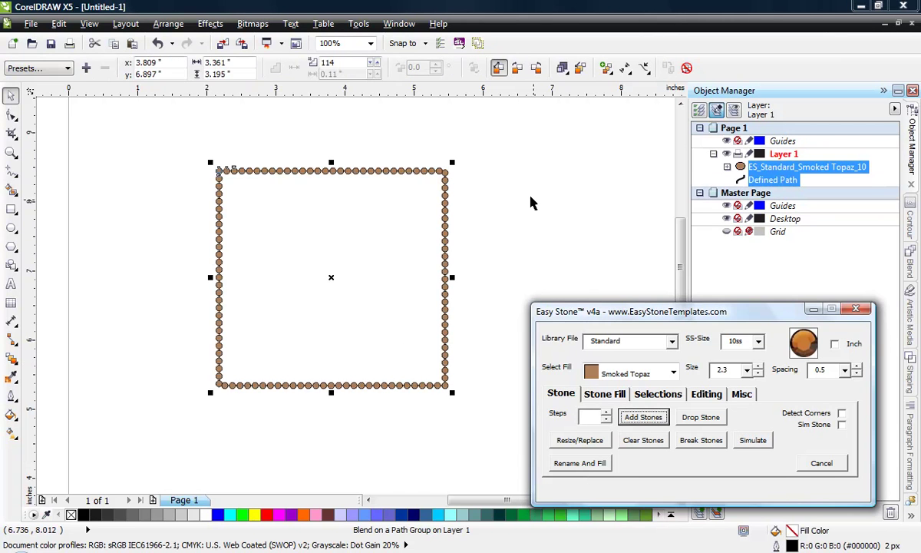
Set the stone size to 3.3 and add stones again along the selected square path.
click(746, 371)
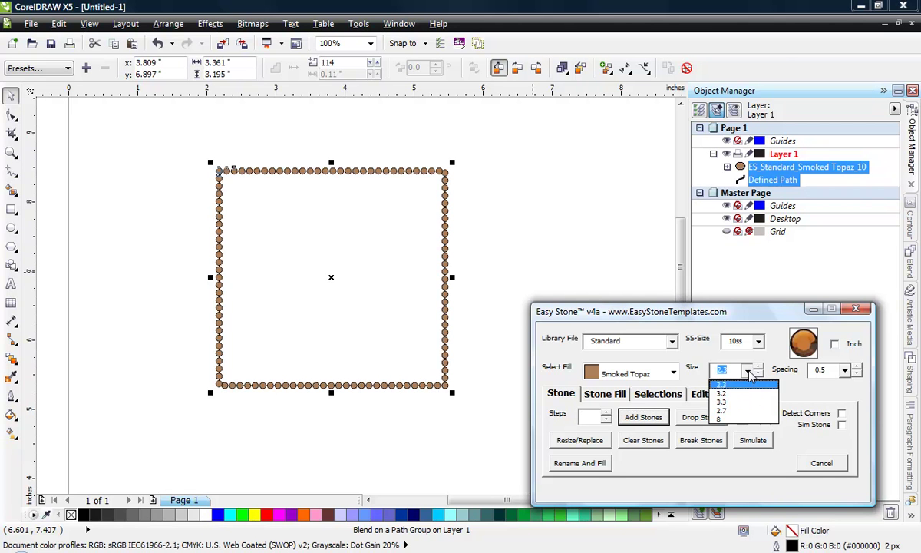
click(744, 403)
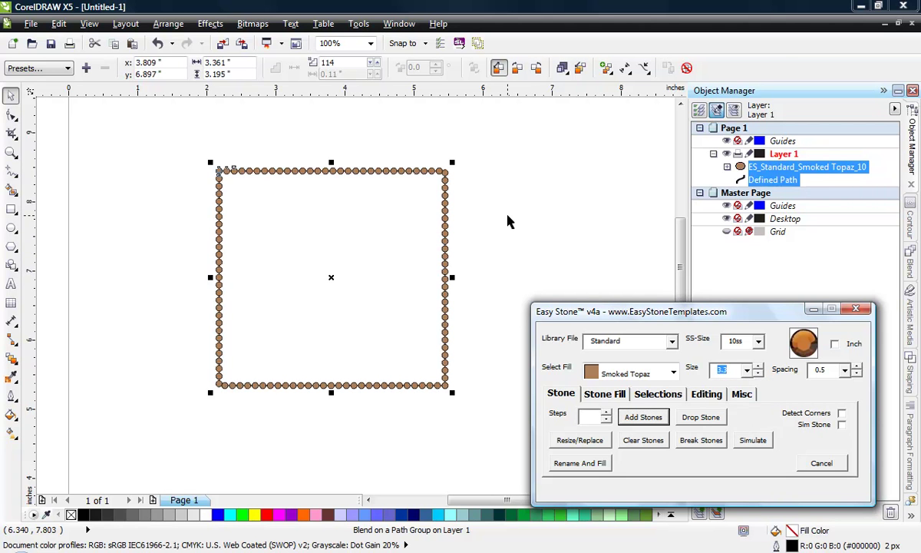
click(520, 165)
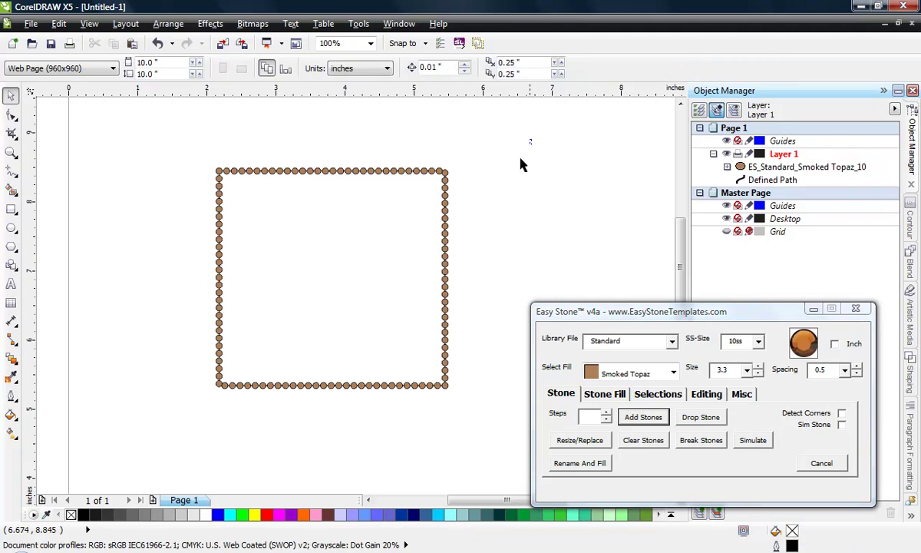
drag(583, 141, 140, 433)
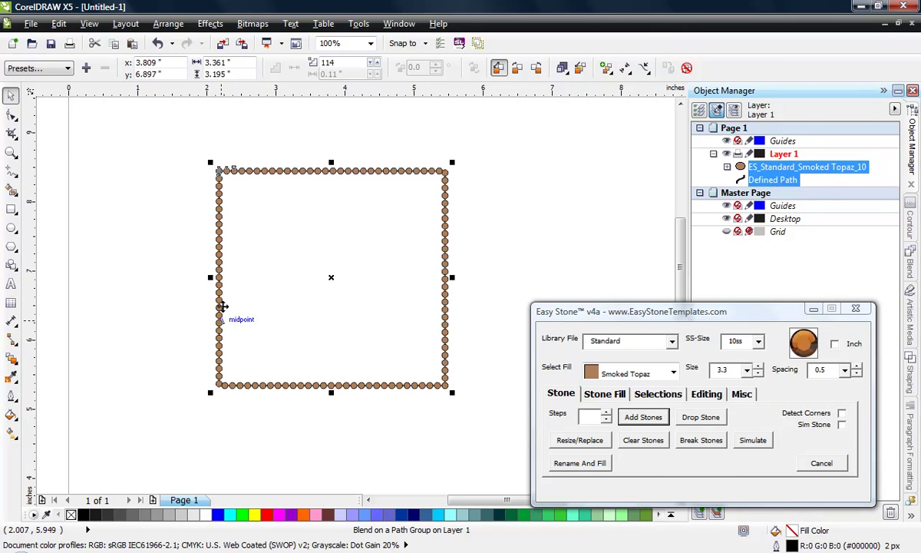
click(643, 418)
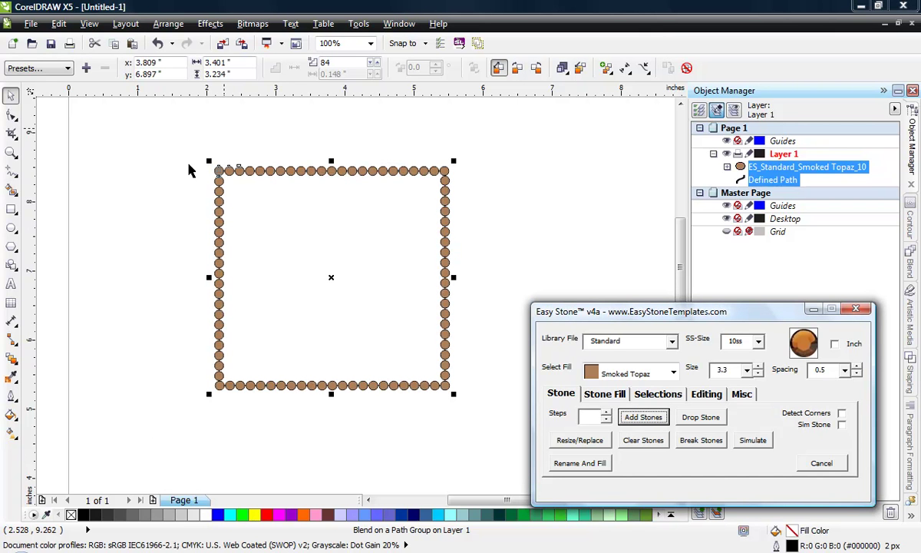
Resize the square's stones to 2.3 with Resize/Replace, agreeing to break apart the blend and ungroup the shapes.
click(747, 370)
click(708, 376)
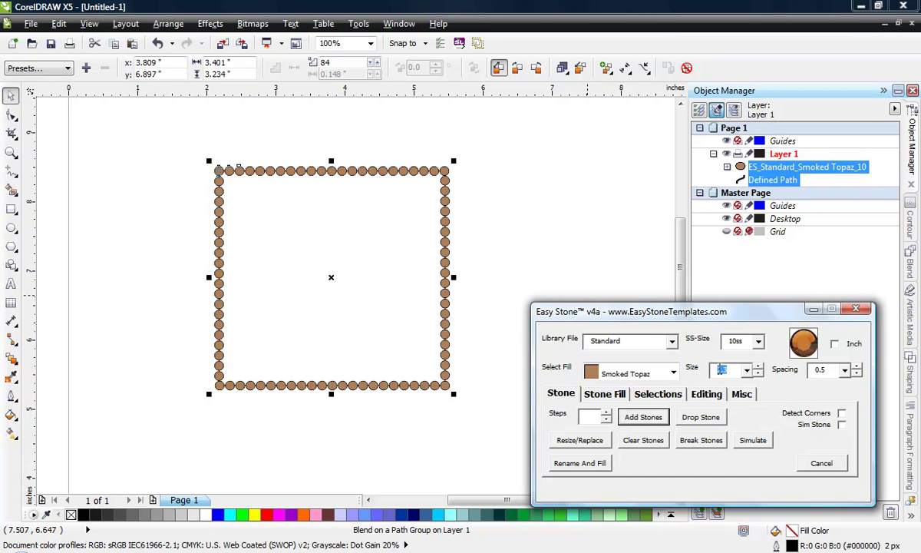
click(597, 447)
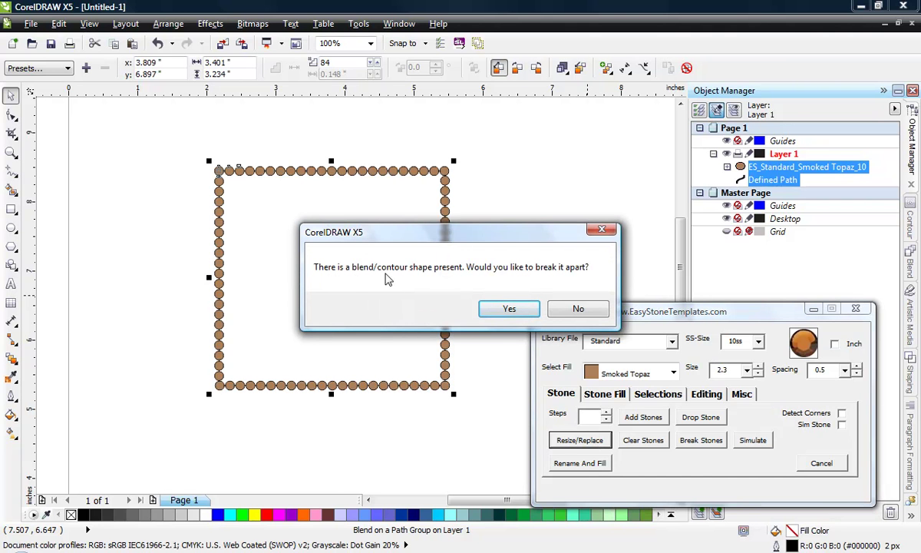
click(511, 311)
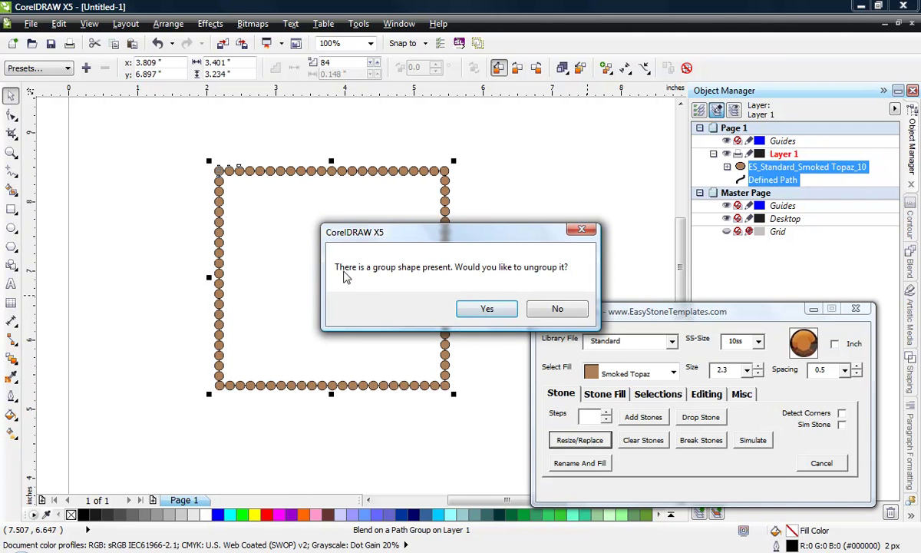
click(488, 310)
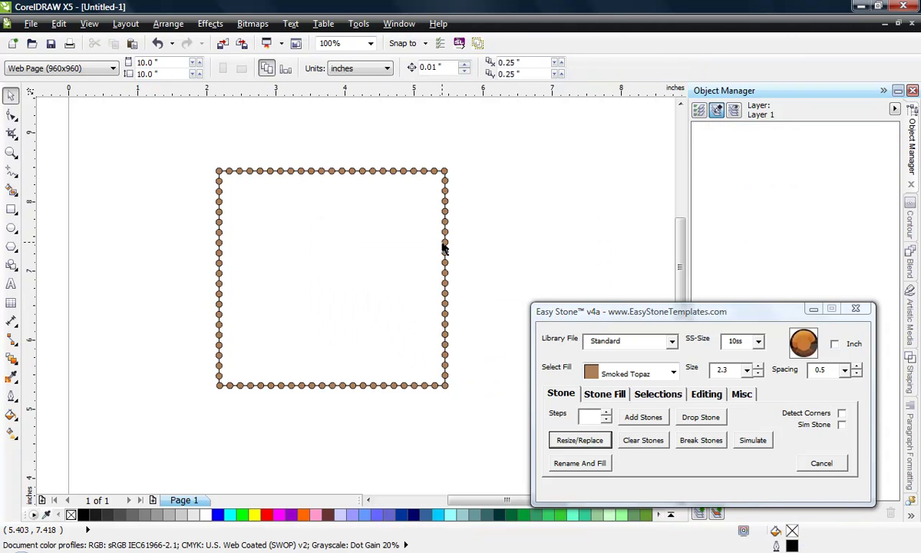
Move two individual stones off the square's right edge to the empty area beside it.
drag(445, 243, 477, 235)
drag(448, 280, 473, 267)
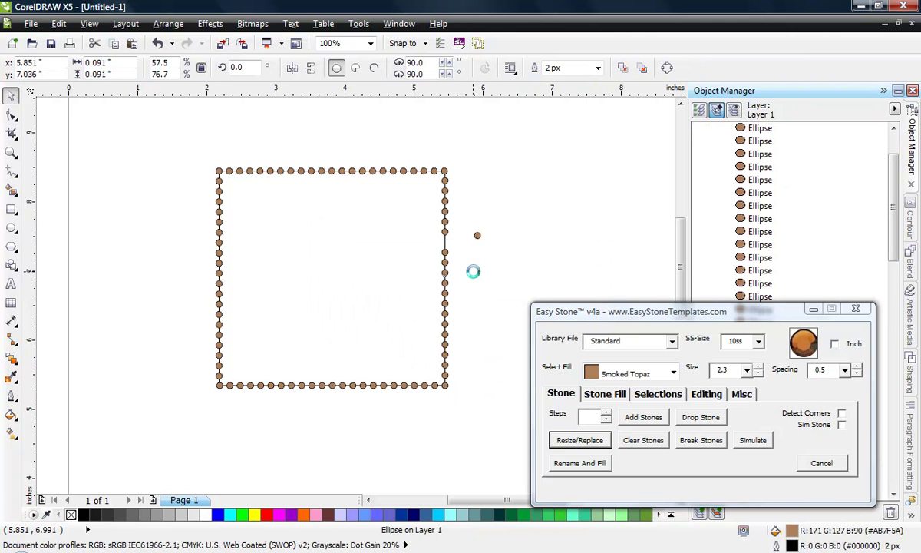
click(526, 272)
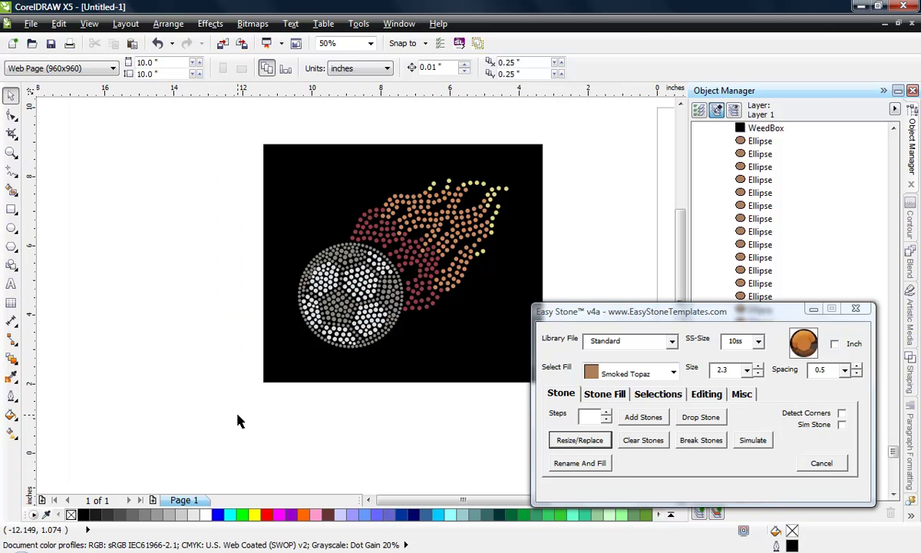
Delete the black background rectangle behind the flaming soccer ball stone design.
click(496, 208)
click(480, 202)
click(572, 200)
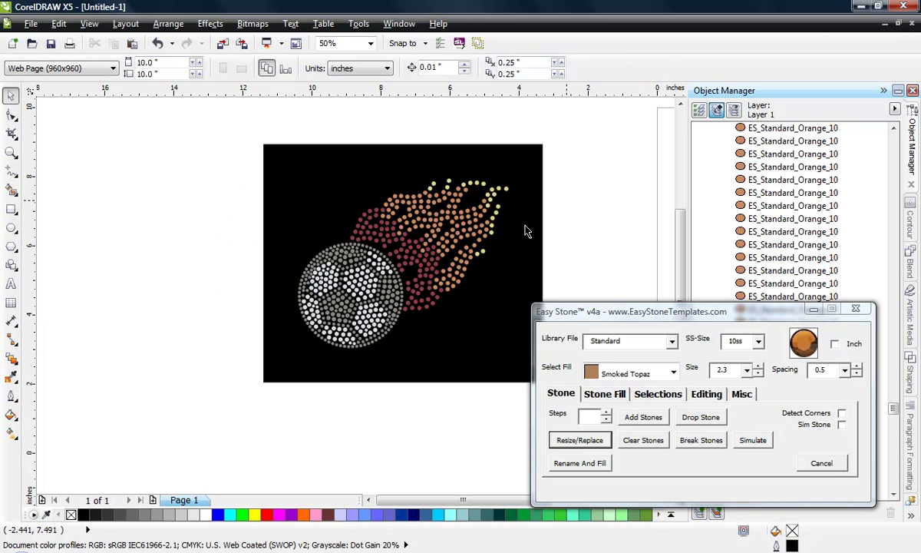
click(530, 194)
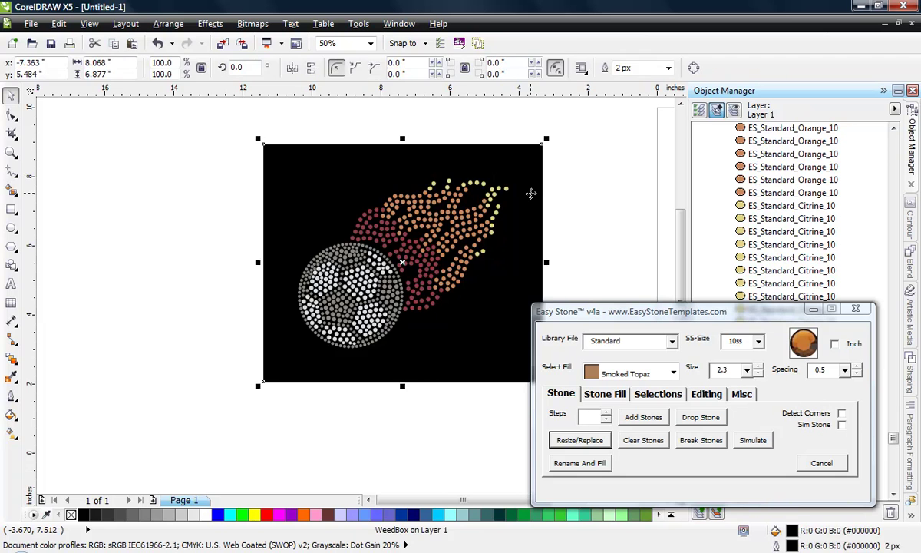
key(Delete)
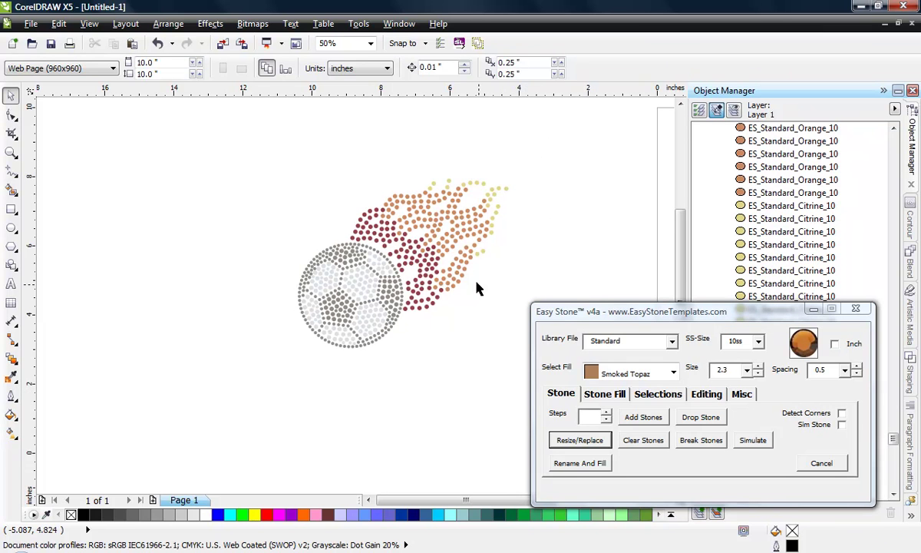
click(483, 251)
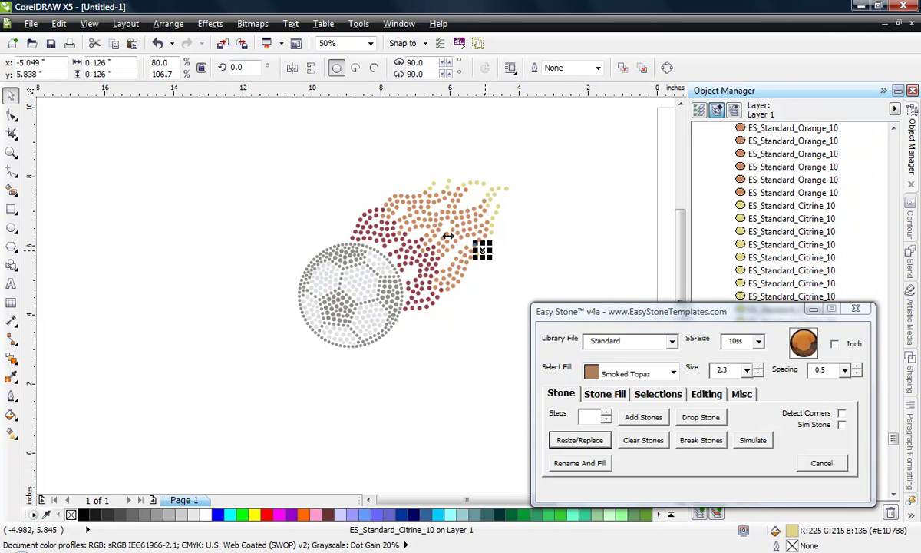
click(190, 276)
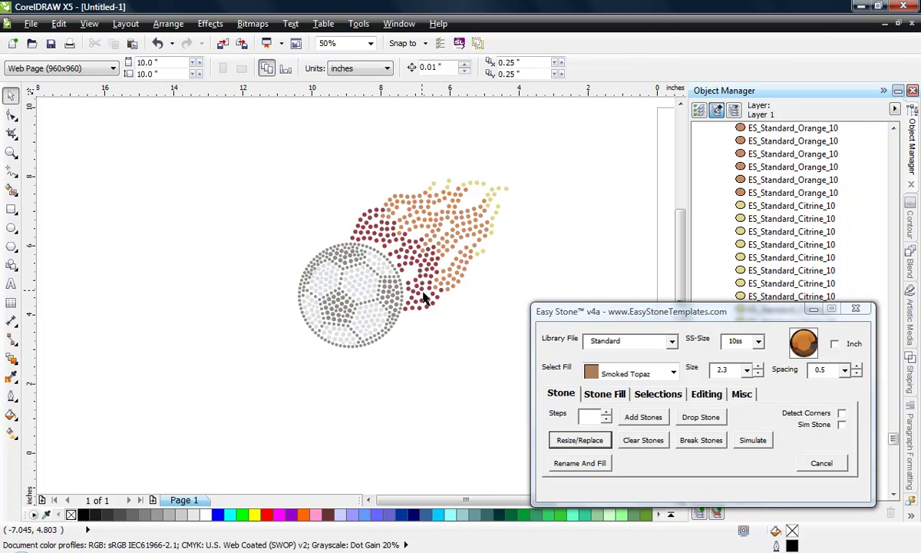
Delete the stones making up the left, lower and middle portions of the soccer ball.
drag(282, 353, 376, 230)
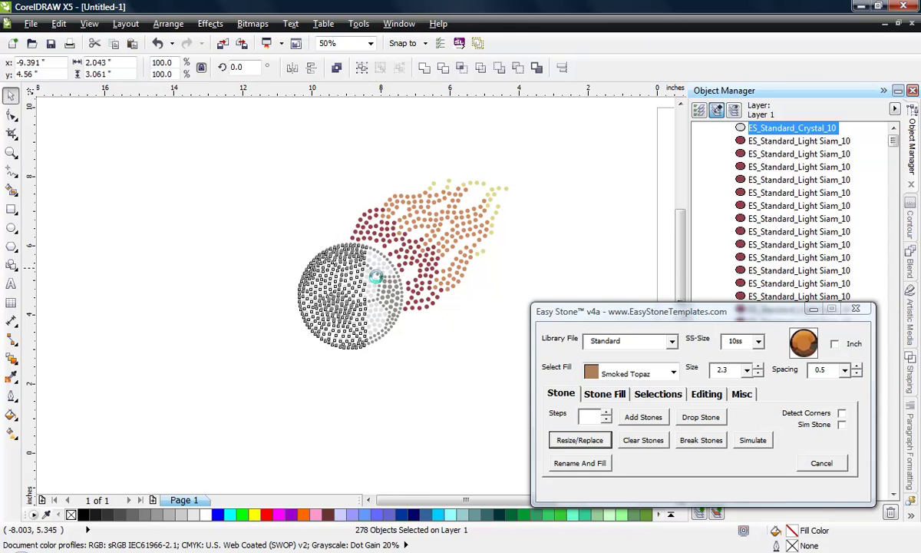
key(Delete)
drag(325, 388, 395, 286)
key(Delete)
scroll(394, 285, up, 1)
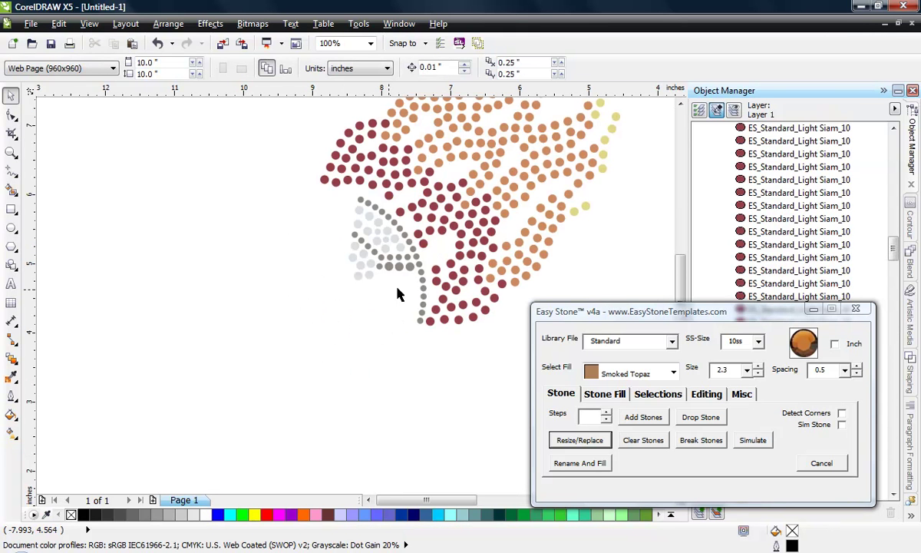
drag(338, 299, 389, 201)
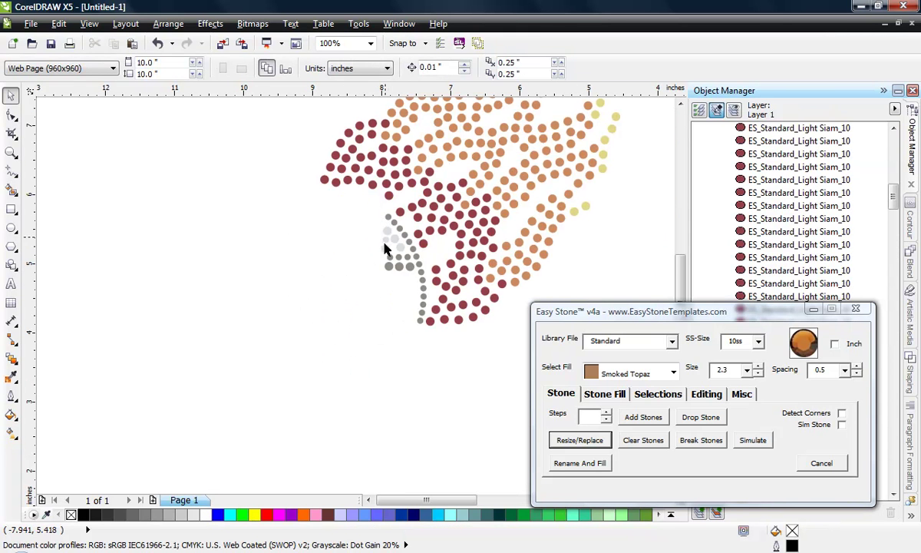
Delete the remaining crystal and grey ball stones next to the flames, keeping only the flame stones.
scroll(343, 331, up, 1)
drag(343, 329, 417, 179)
key(Delete)
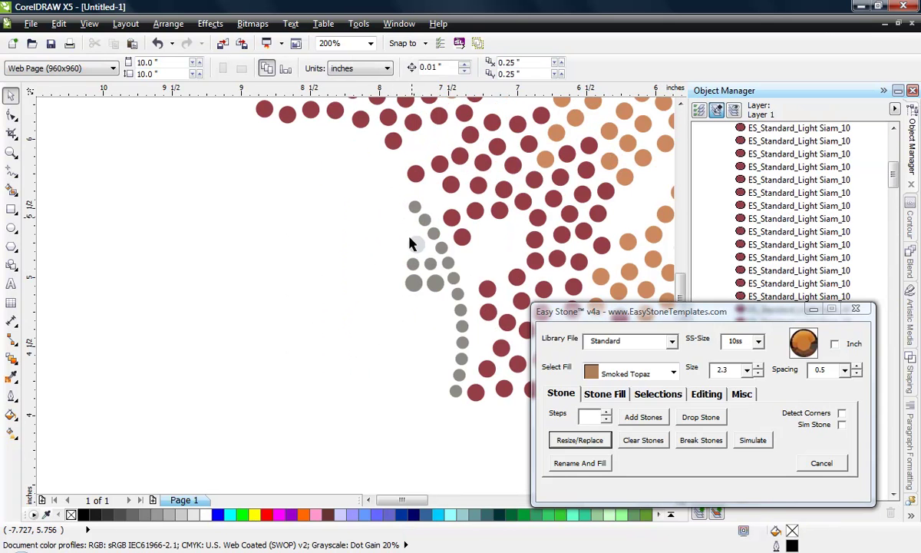
drag(387, 344, 430, 198)
key(Delete)
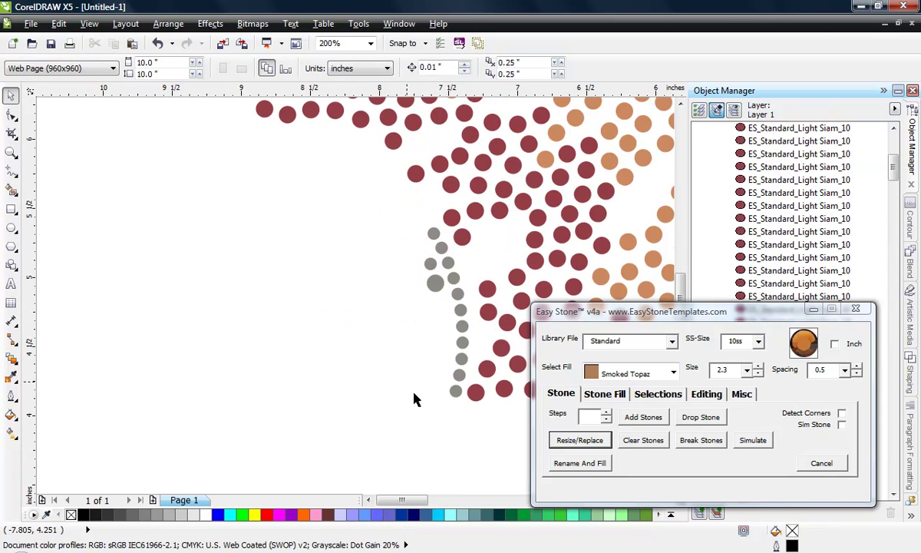
drag(420, 422, 469, 261)
key(Delete)
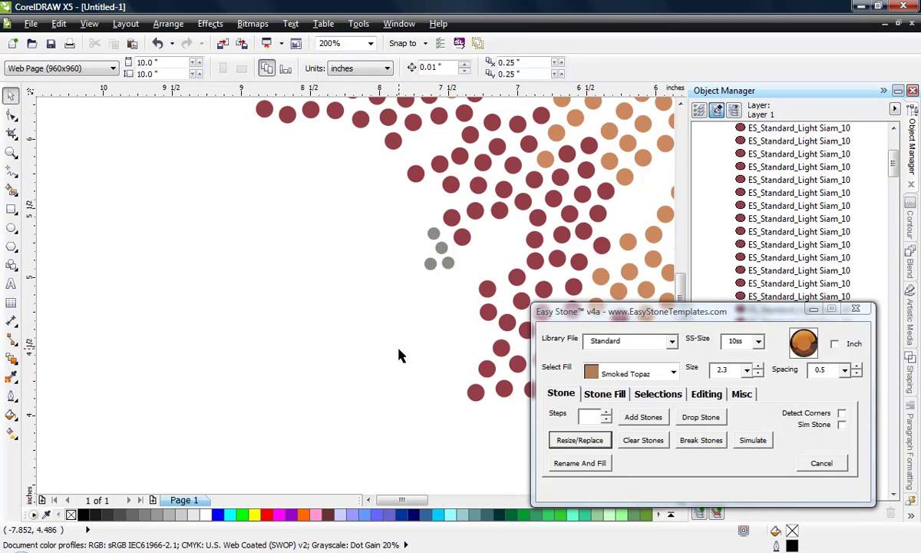
drag(399, 349, 455, 228)
key(Delete)
scroll(328, 295, down, 2)
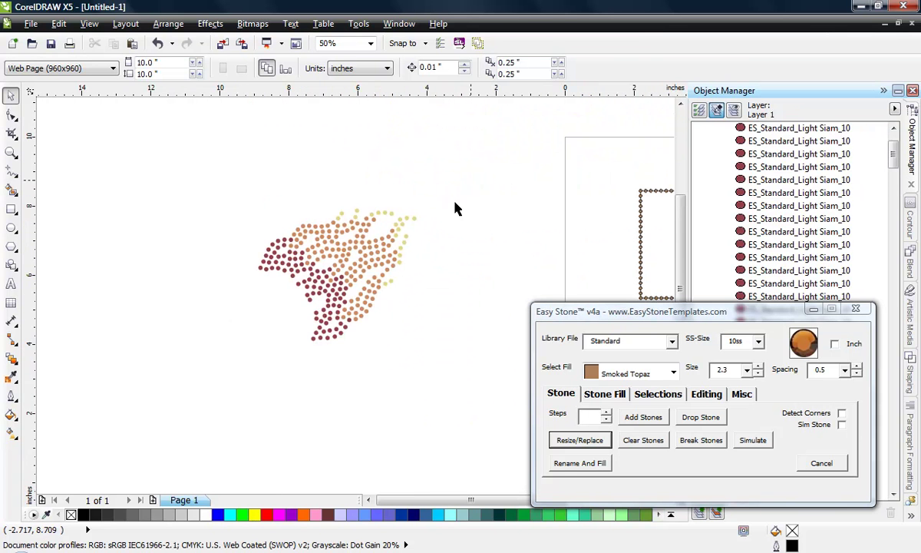
Select all the flame stones and resize them to 2.3 with Resize/Replace.
scroll(328, 273, up, 1)
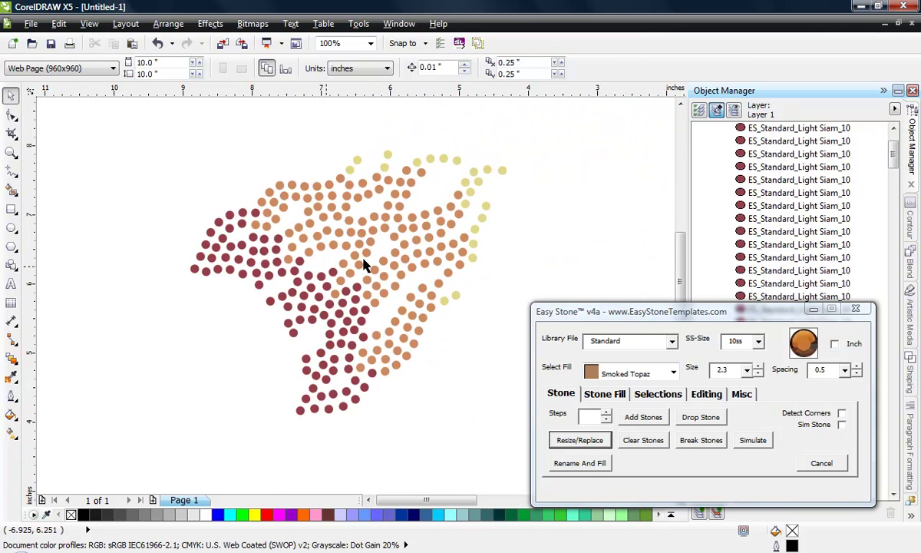
click(747, 371)
click(724, 385)
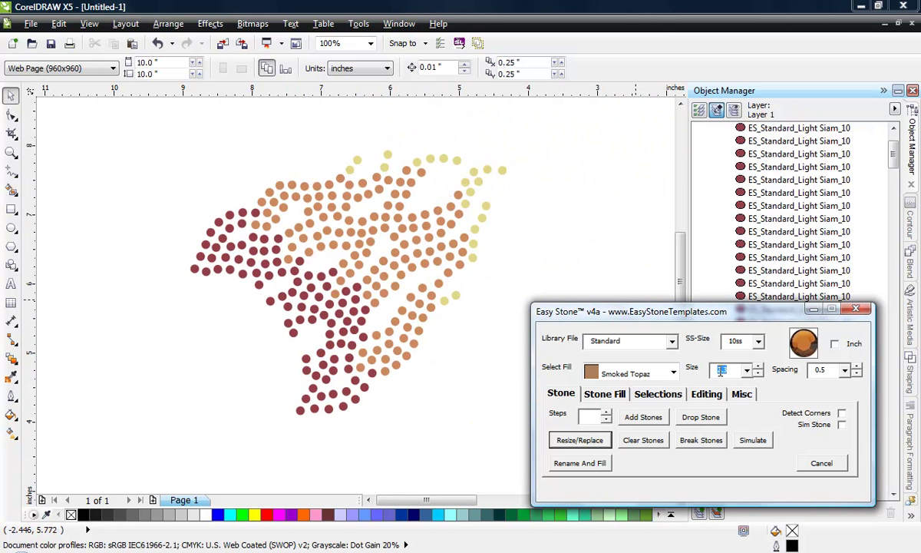
drag(517, 111, 148, 445)
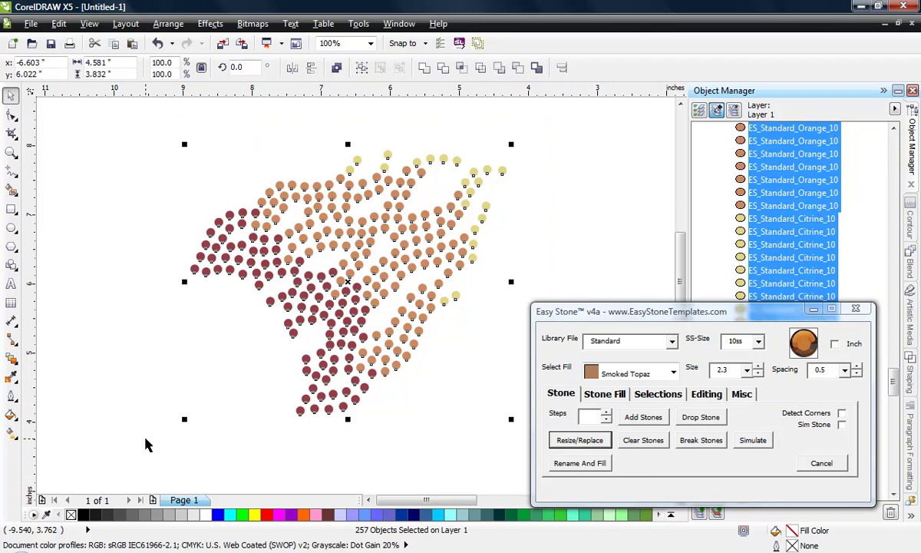
click(587, 444)
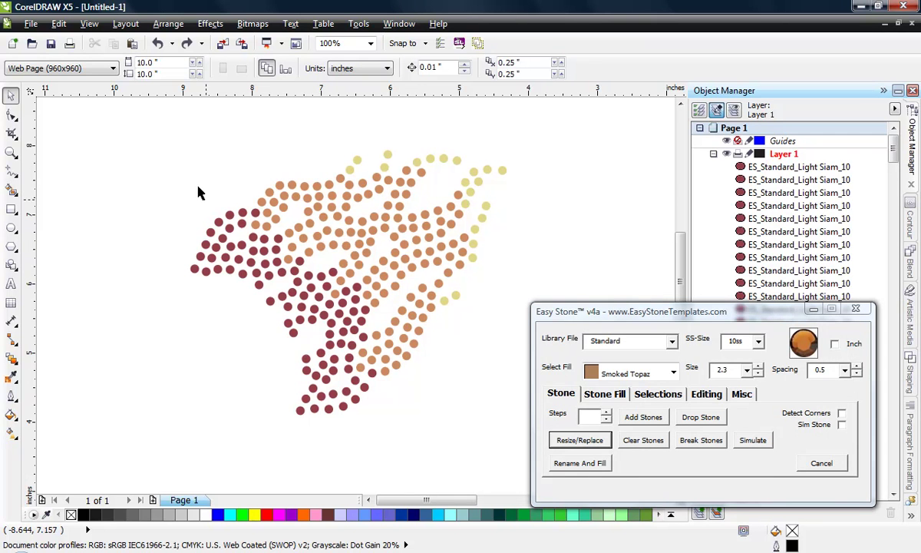
drag(144, 134, 591, 453)
click(588, 452)
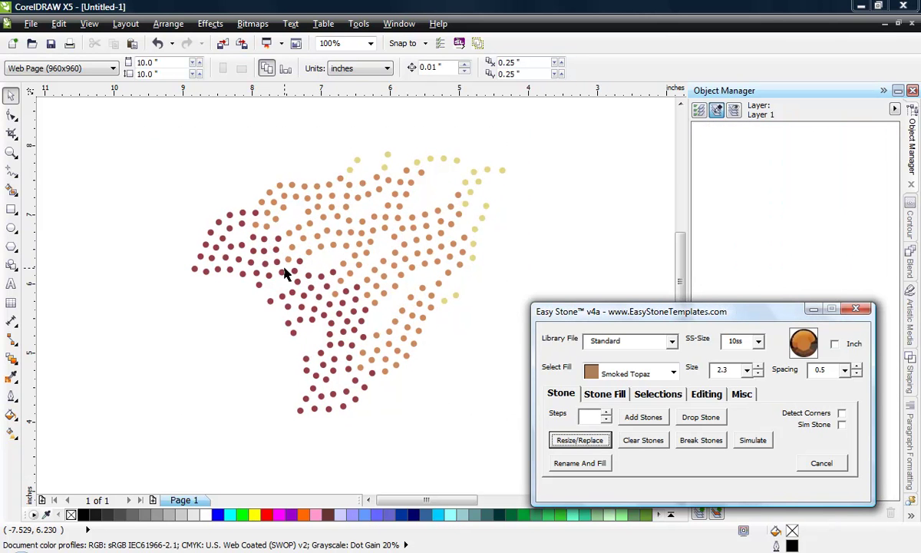
Scale the whole flame design down to about 3.831" by 3.201" and restore its stones to size 2.3 with Resize/Replace.
drag(145, 125, 482, 436)
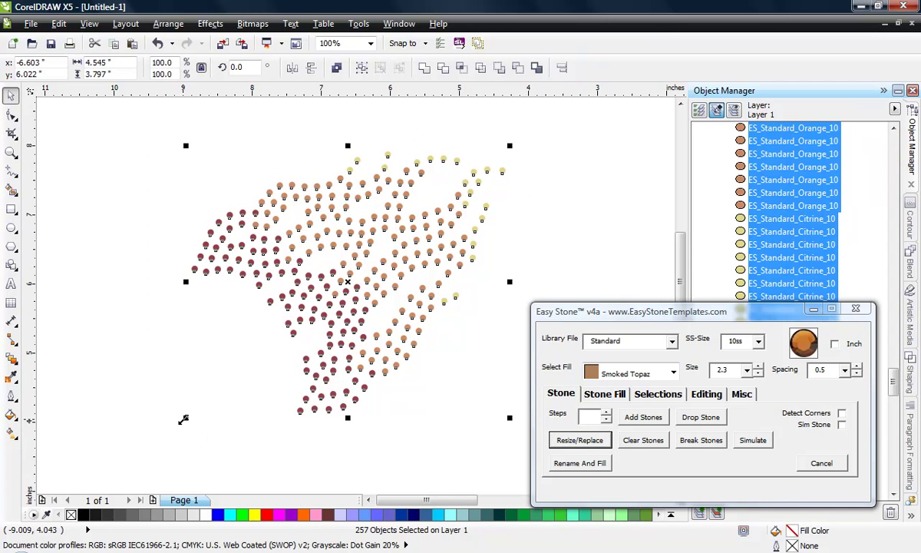
drag(185, 418, 232, 377)
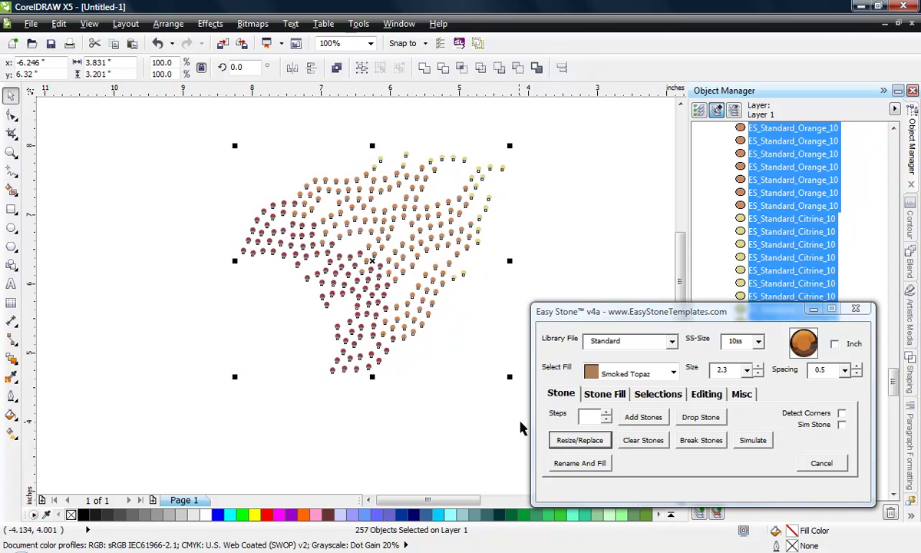
click(580, 440)
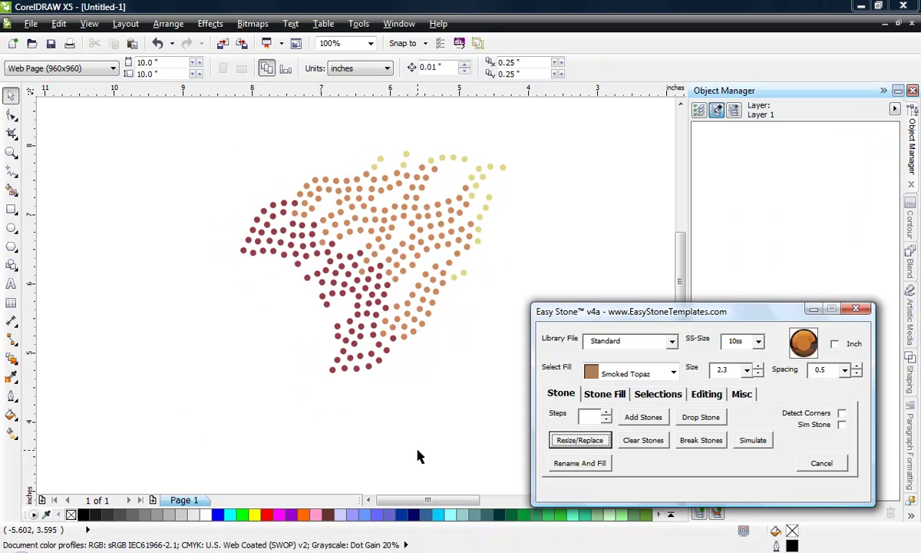
Scale the whole flame design down to about 3.237" by 2.706" and restore its stones to size 2.3 with Resize/Replace.
drag(173, 123, 530, 411)
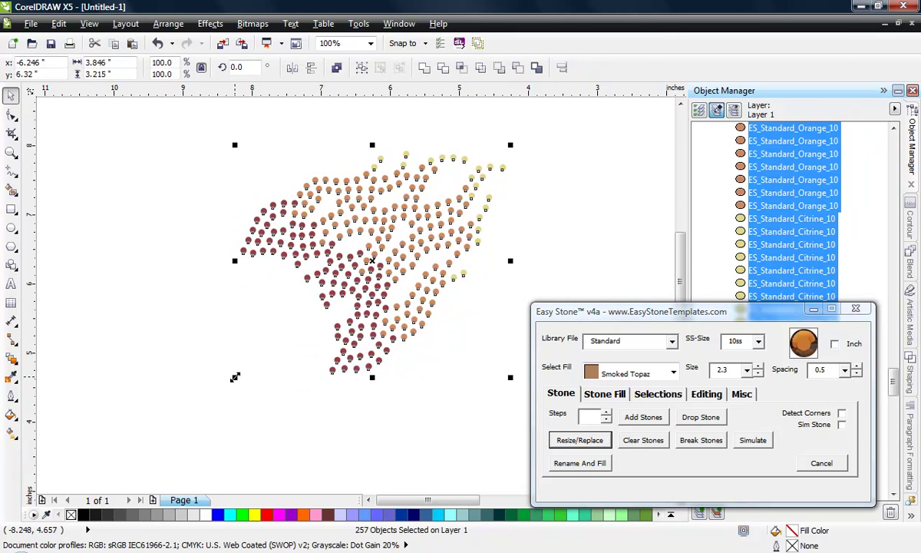
drag(235, 377, 277, 341)
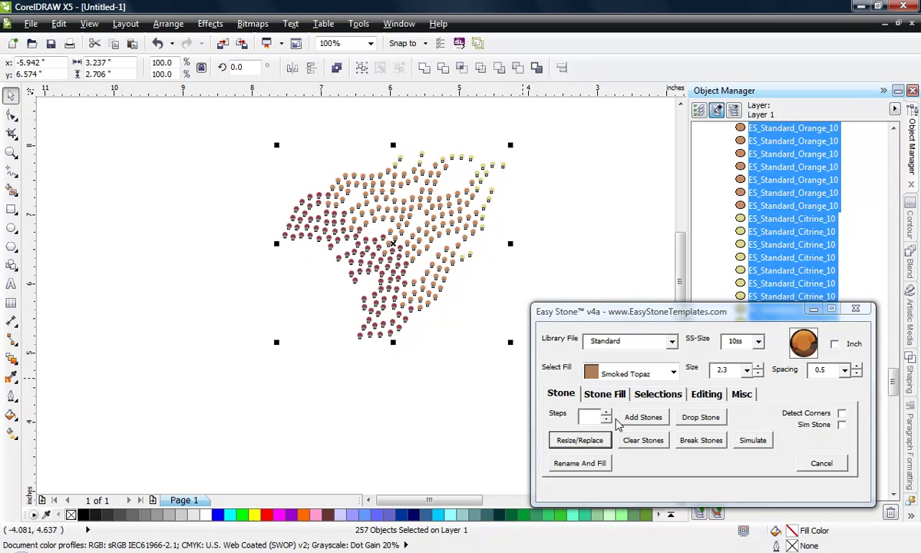
click(580, 441)
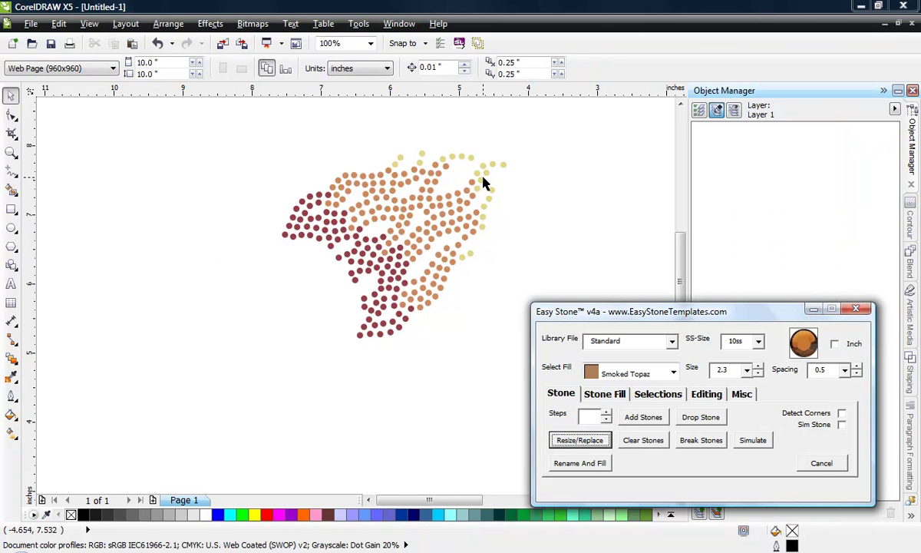
scroll(504, 181, up, 2)
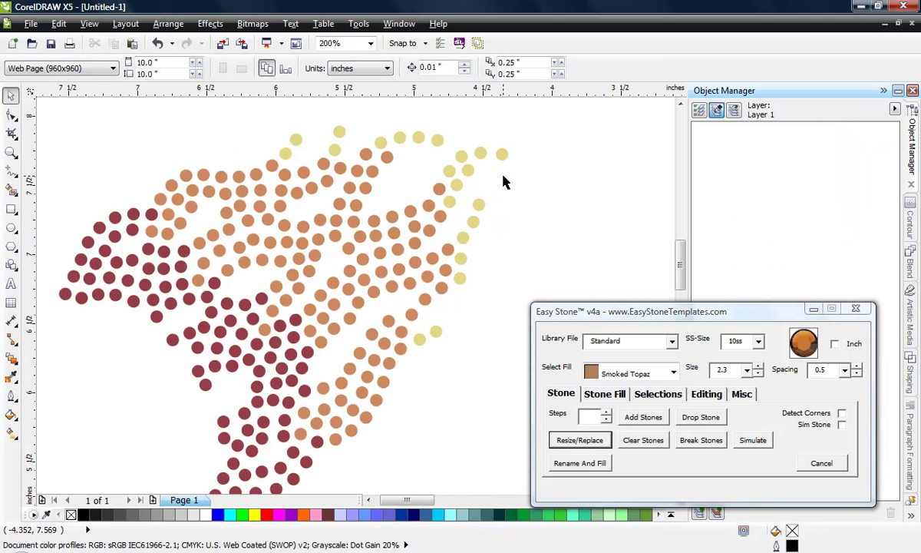
Shrink the flame design further to about 2.953" by 2.471" and reset its stones to size 2.3 with Resize/Replace.
scroll(504, 181, down, 2)
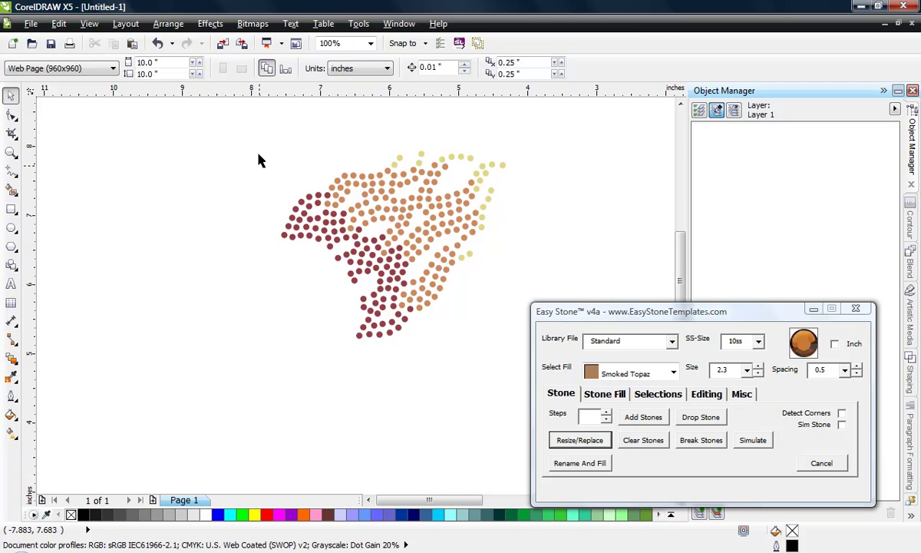
drag(257, 153, 523, 353)
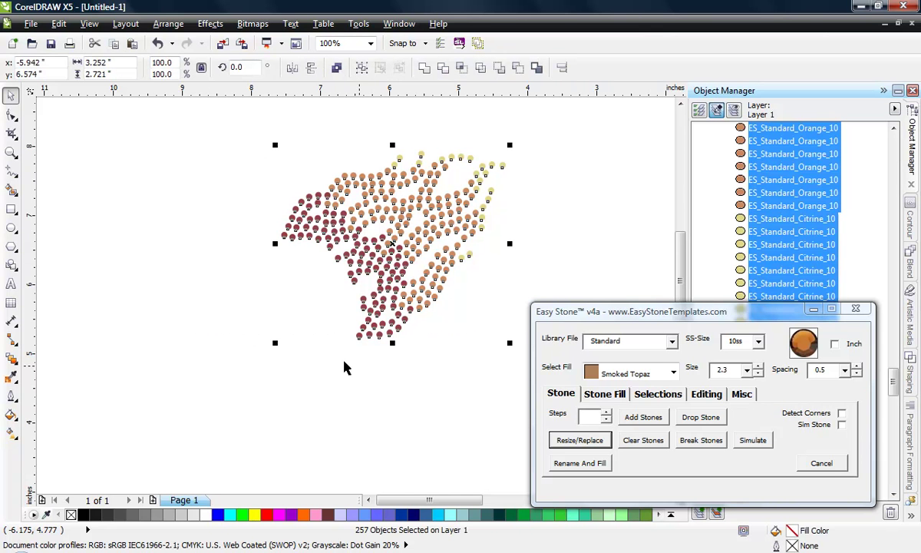
drag(289, 336, 296, 324)
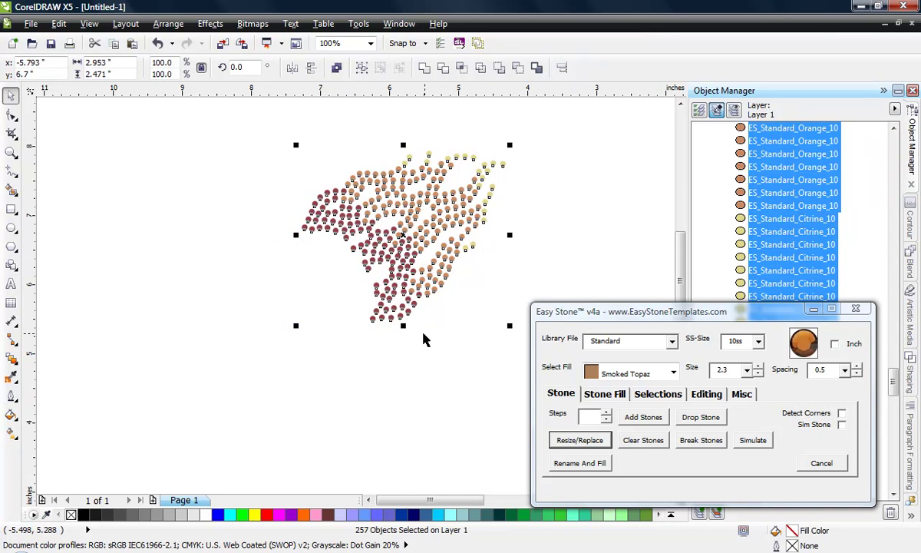
click(583, 442)
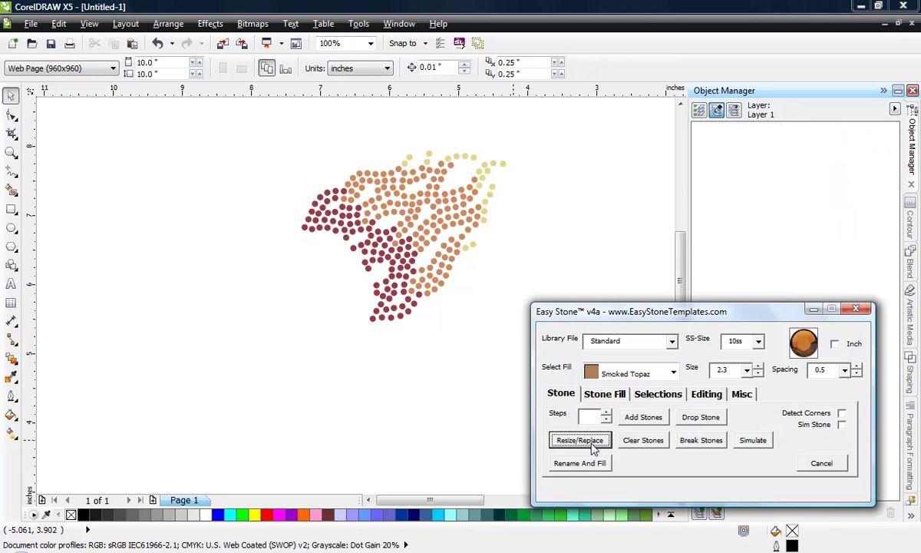
Delete the flame design beside the page and the stone-outlined rectangle with the loose stones on the page.
scroll(288, 381, down, 1)
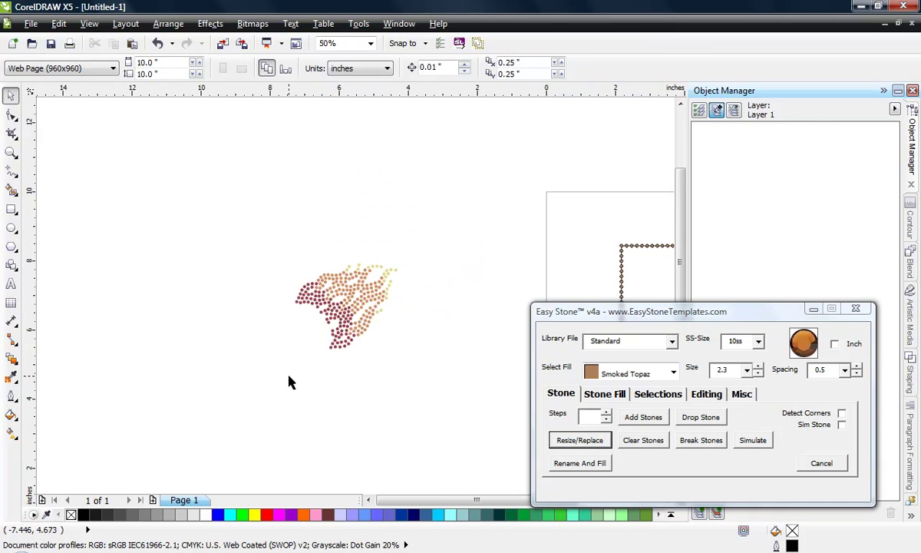
scroll(265, 316, down, 1)
drag(331, 267, 182, 377)
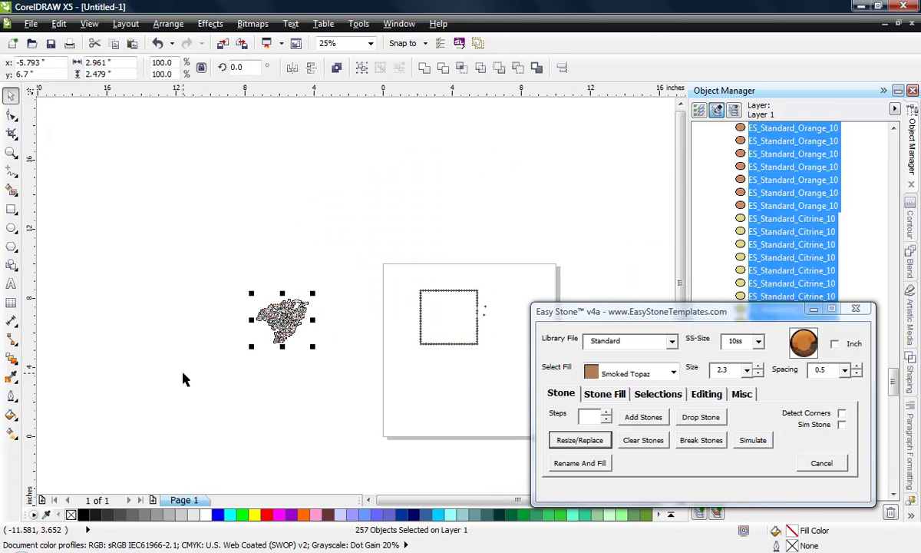
key(Delete)
drag(376, 268, 515, 370)
key(Delete)
scroll(429, 348, down, 1)
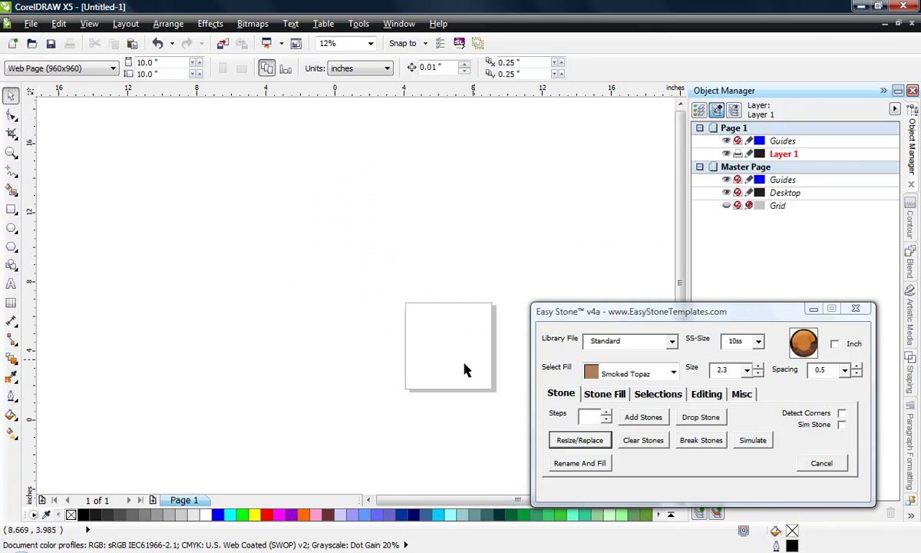
Draw a rectangle about 3.8" by 3.6" on the page and add 10ss Smoked Topaz stones along its outline.
scroll(491, 344, up, 2)
click(12, 208)
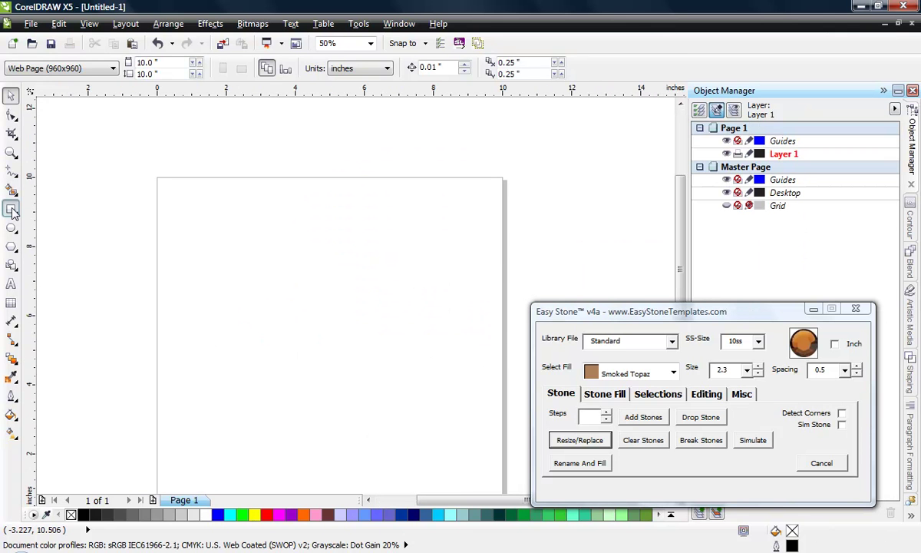
drag(259, 261, 389, 365)
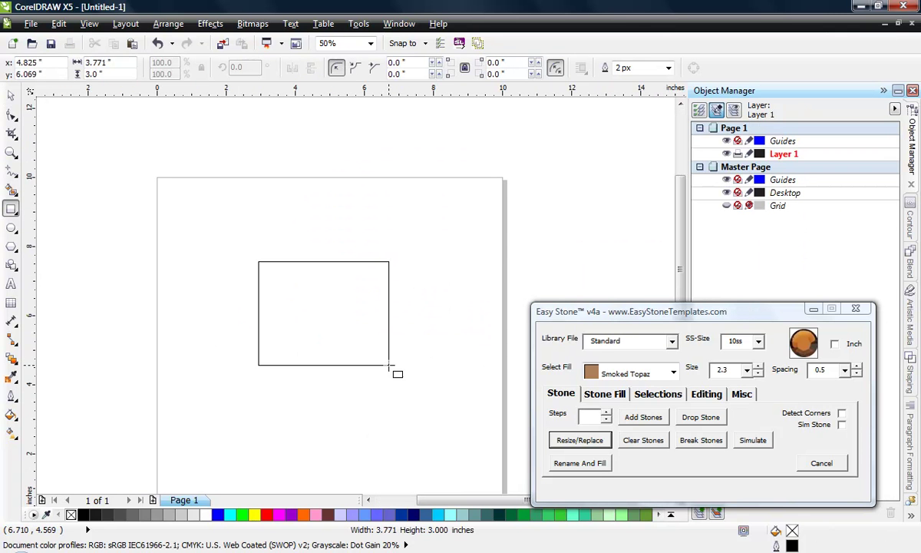
click(643, 417)
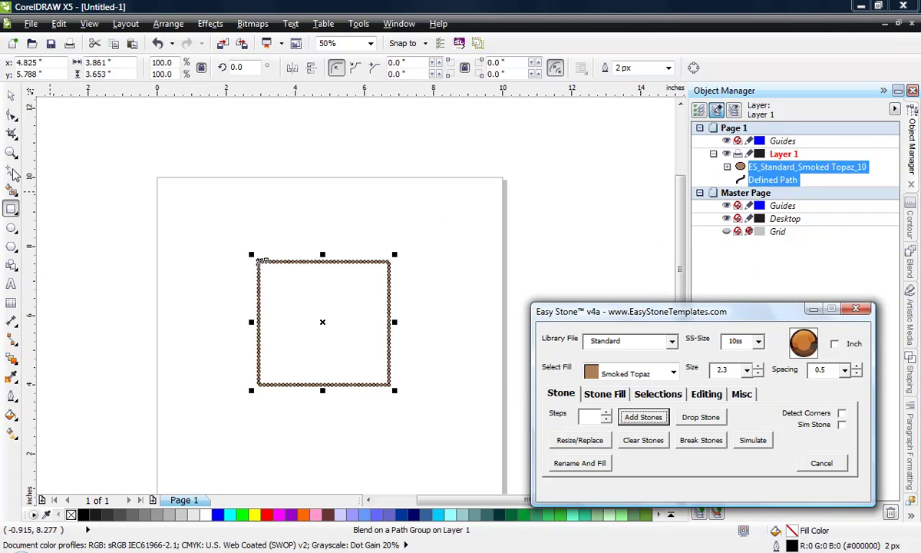
click(195, 311)
scroll(308, 323, up, 1)
scroll(288, 263, down, 1)
scroll(287, 264, up, 1)
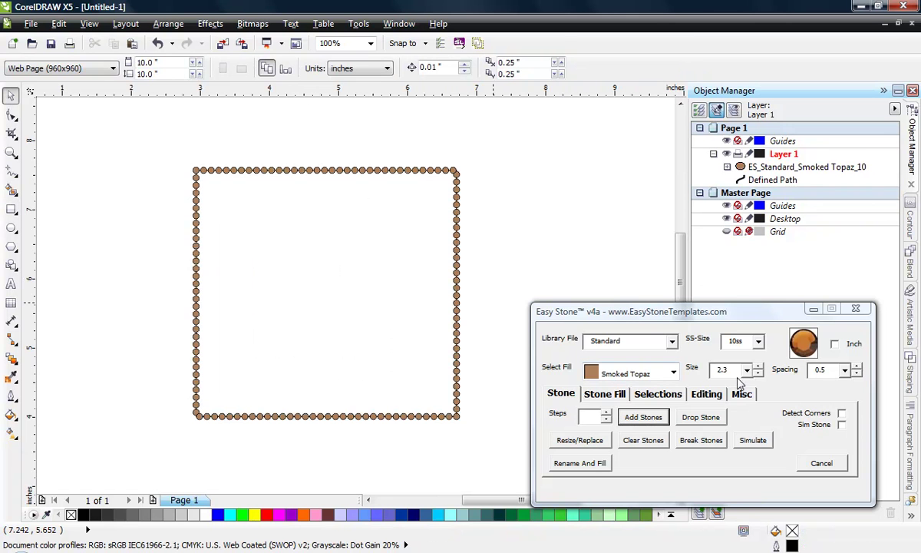
Change the rectangle's stones to Emerald Green with Rename And Fill.
drag(529, 150, 123, 439)
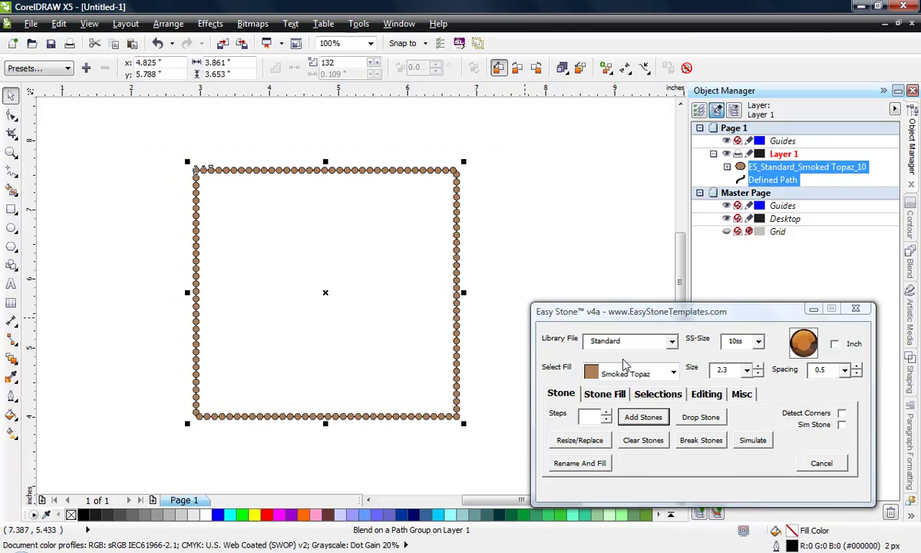
click(671, 371)
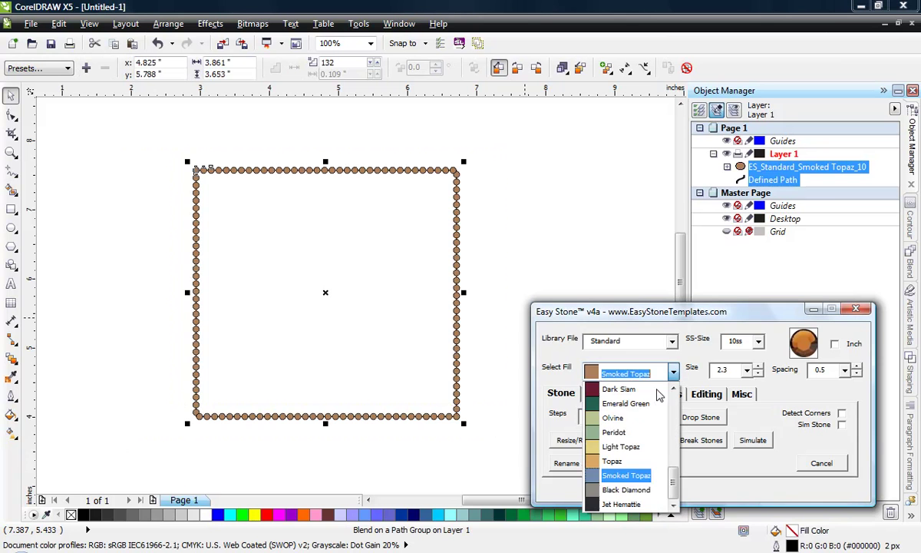
click(643, 405)
click(580, 463)
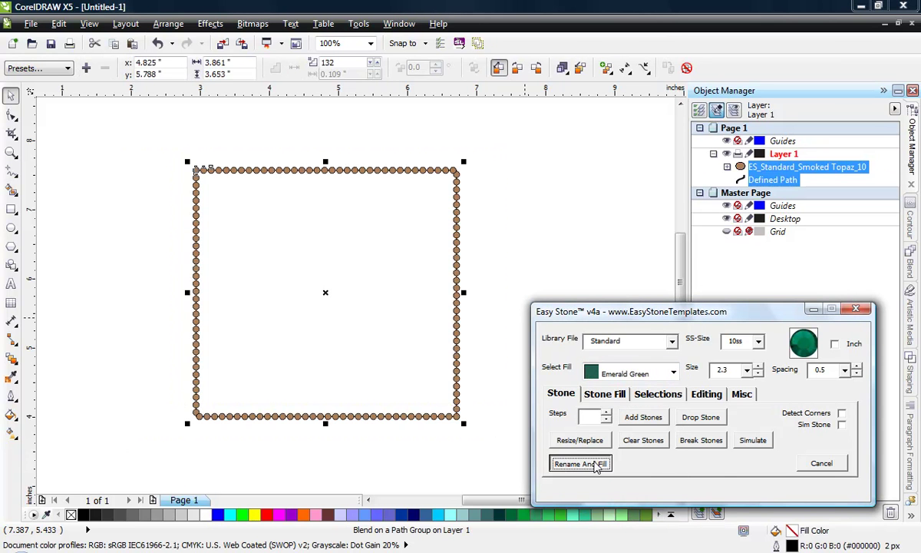
click(535, 274)
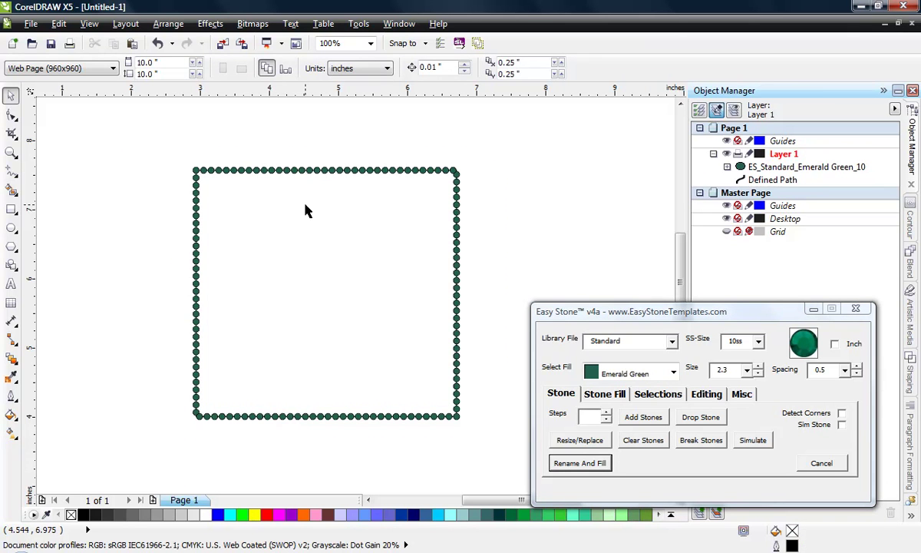
Select the rectangle's Emerald Green stone outline and separate it into individual stones with Break Stones.
click(312, 172)
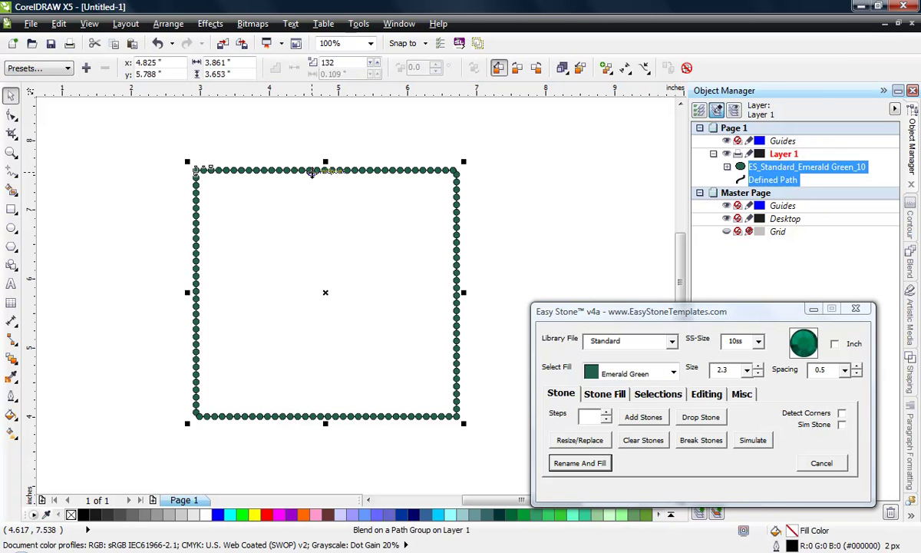
click(478, 201)
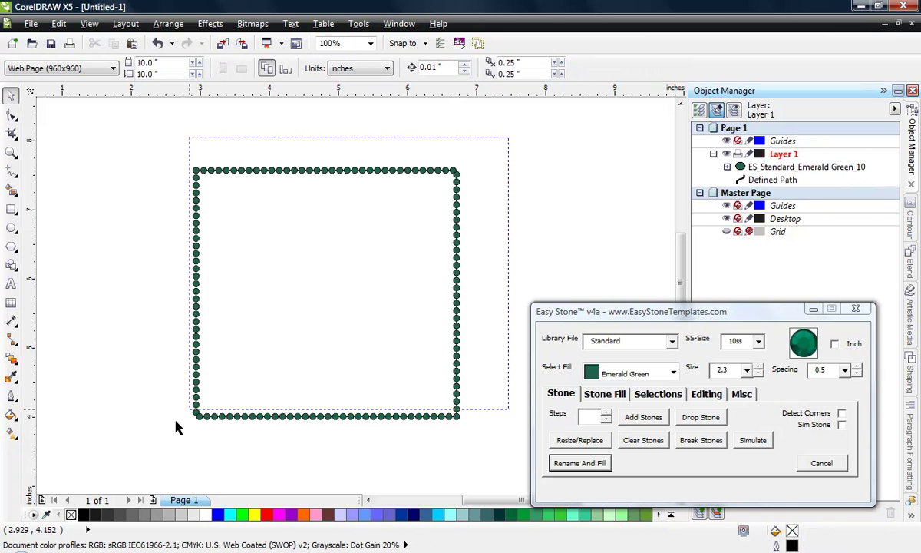
click(247, 419)
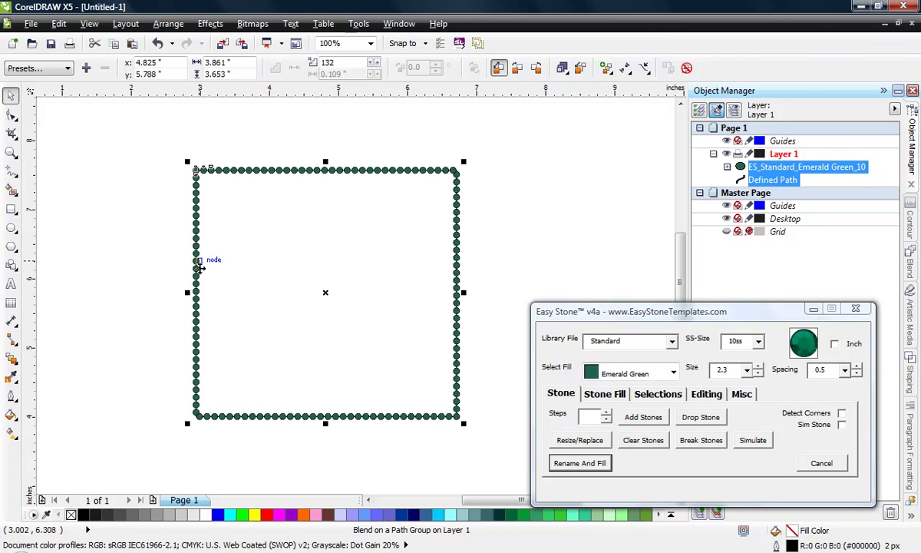
click(169, 350)
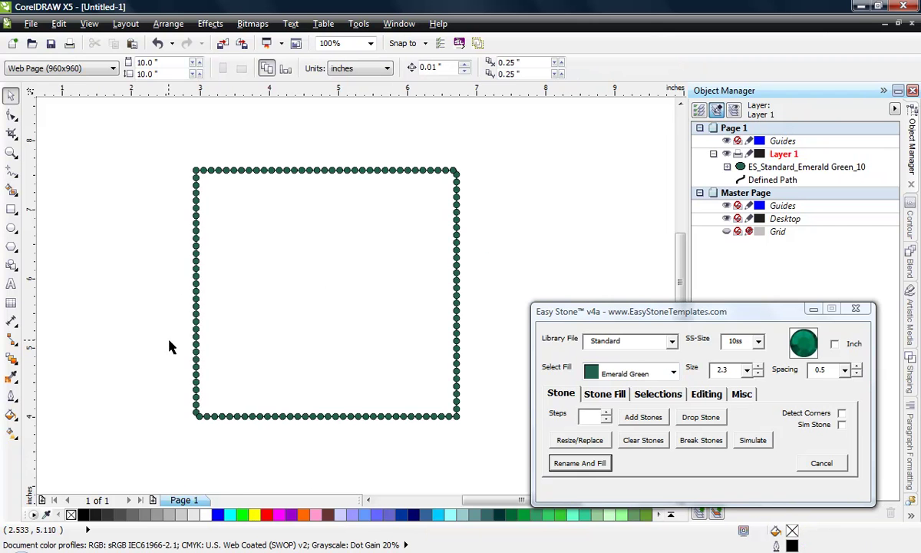
scroll(161, 330, down, 1)
scroll(265, 323, up, 1)
click(358, 311)
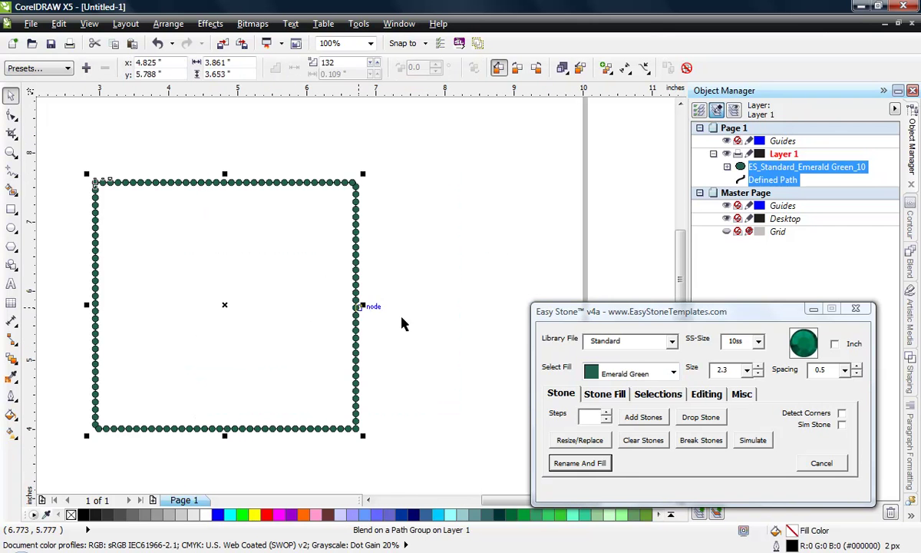
click(694, 441)
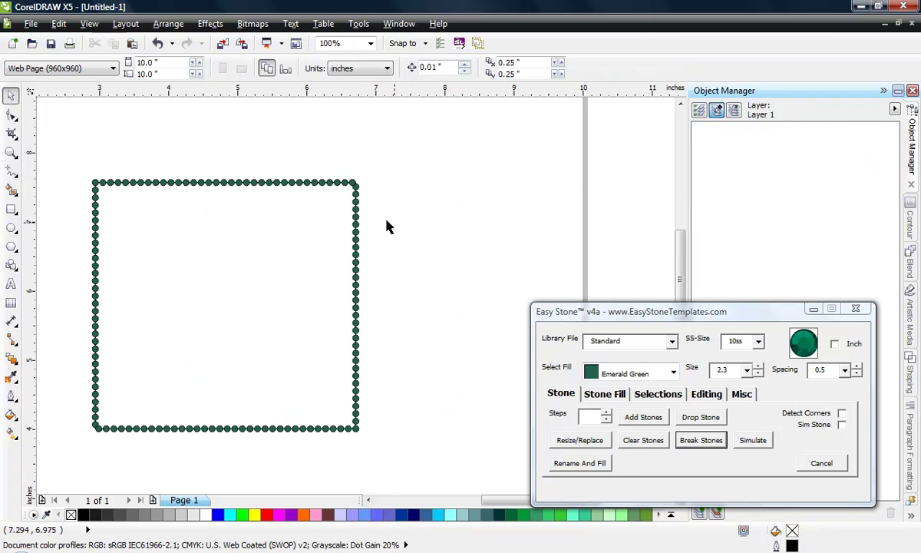
Select the stones on the right half of the rectangle and move them about 3.06" to the right, off the outline.
scroll(391, 222, down, 1)
drag(339, 294, 294, 353)
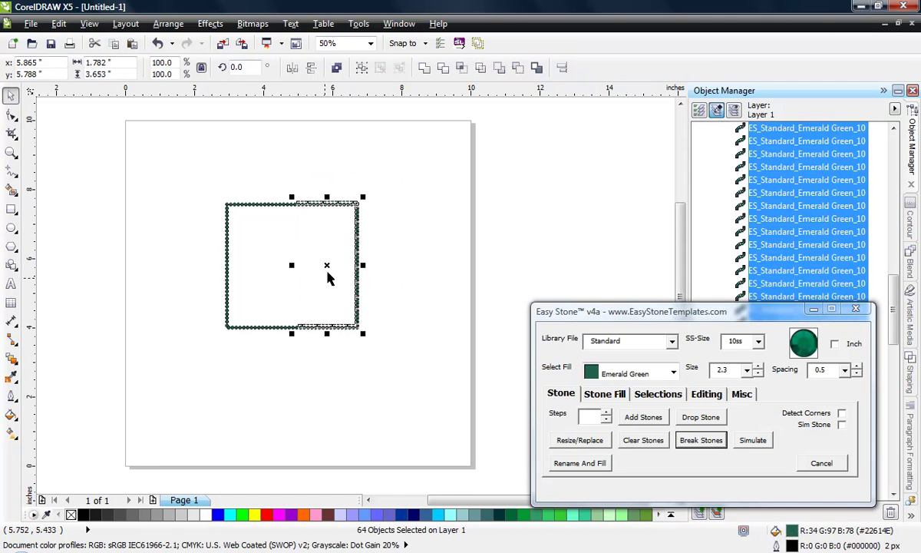
drag(329, 270, 405, 270)
click(484, 236)
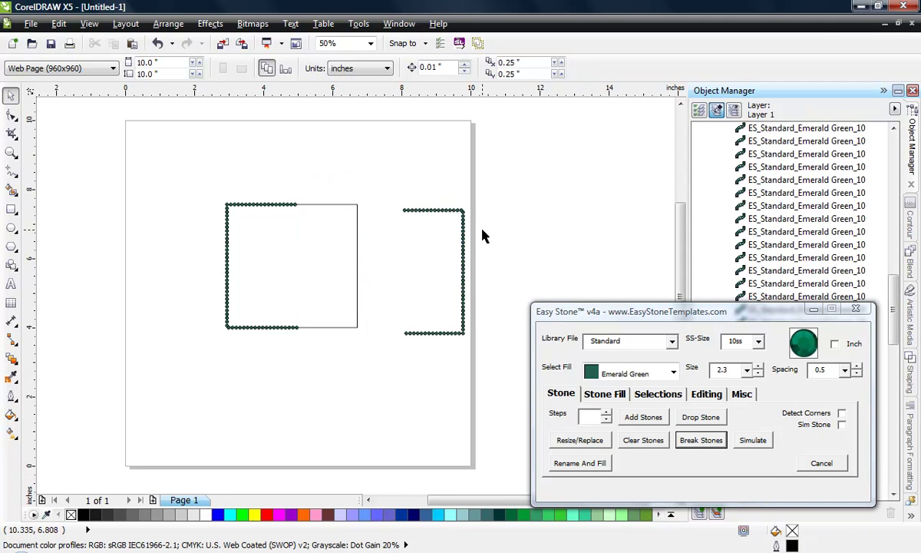
Change the separated right-half stones to Fuschia with Rename And Fill.
scroll(484, 245, up, 1)
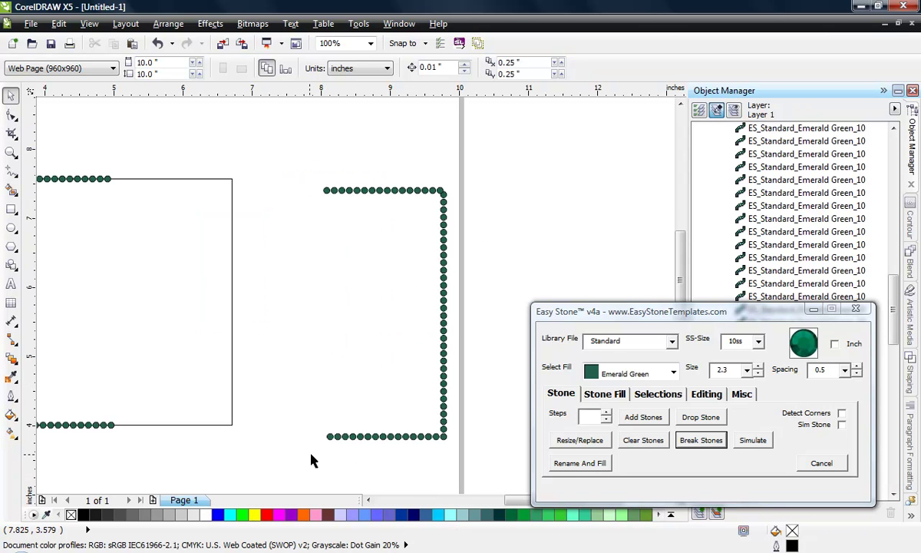
drag(530, 146, 290, 463)
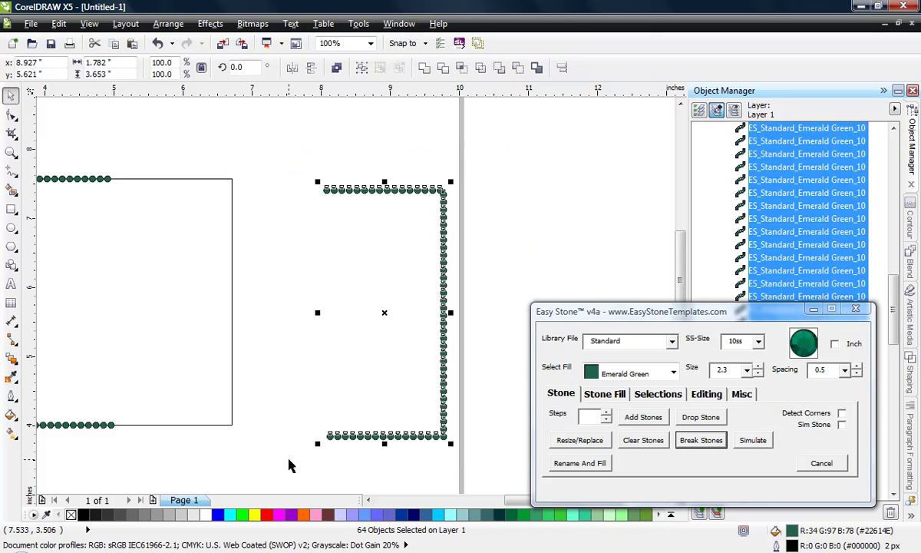
click(629, 373)
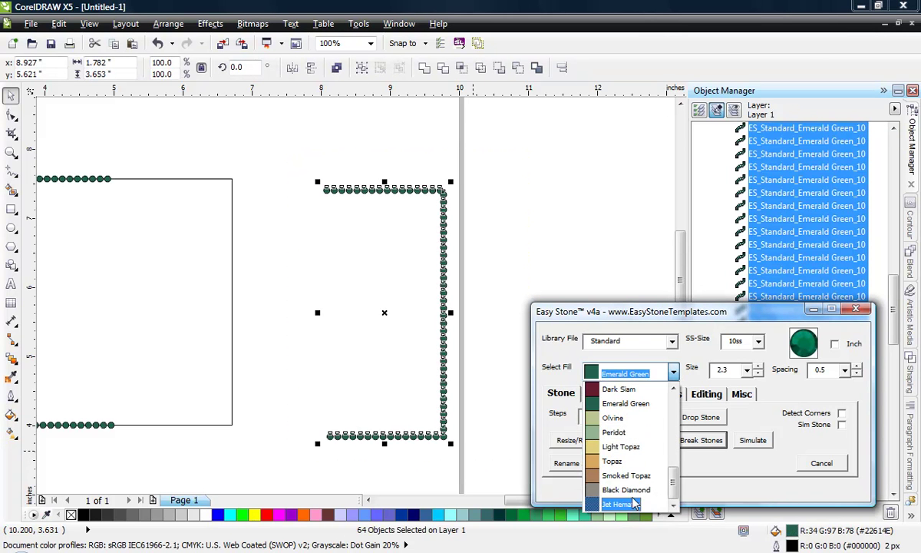
scroll(616, 417, up, 2)
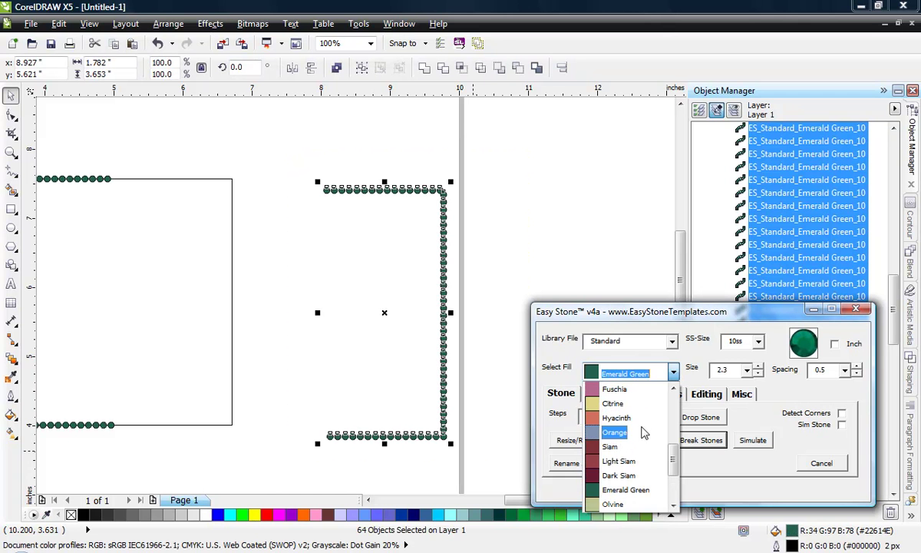
click(615, 389)
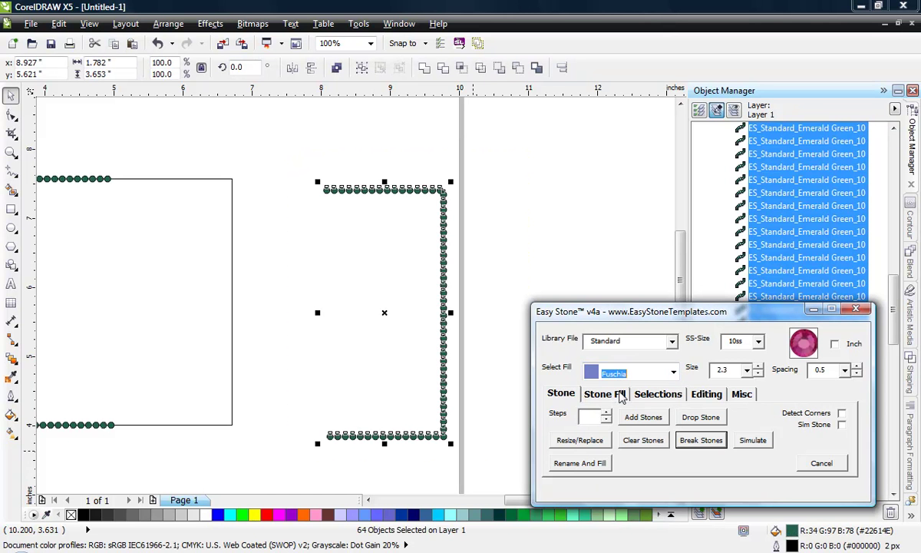
click(602, 464)
click(506, 263)
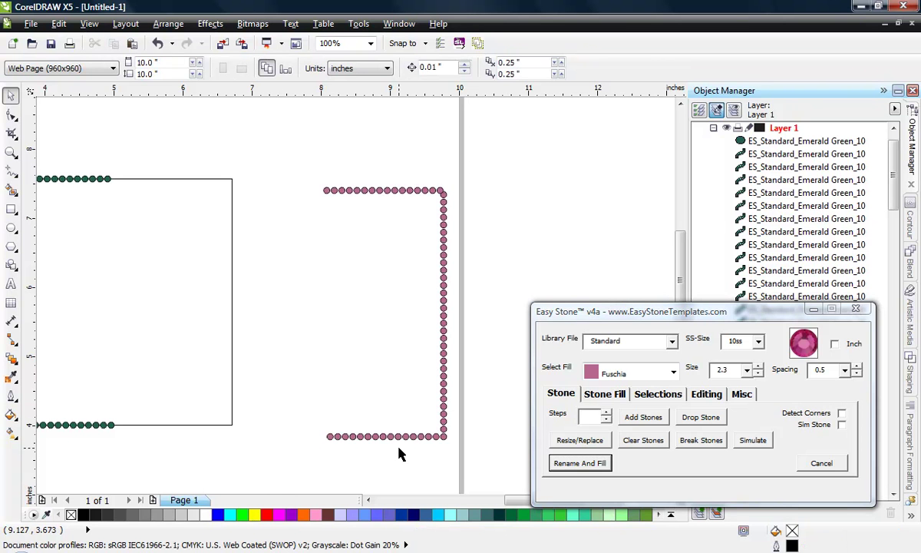
Change all the separated right-half stones to Emerald Green with Rename And Fill.
drag(539, 177, 288, 487)
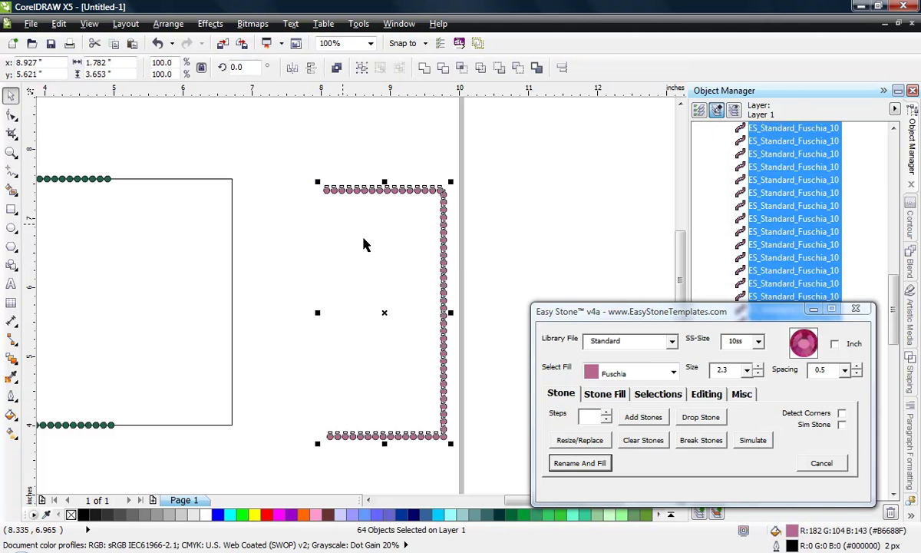
click(672, 372)
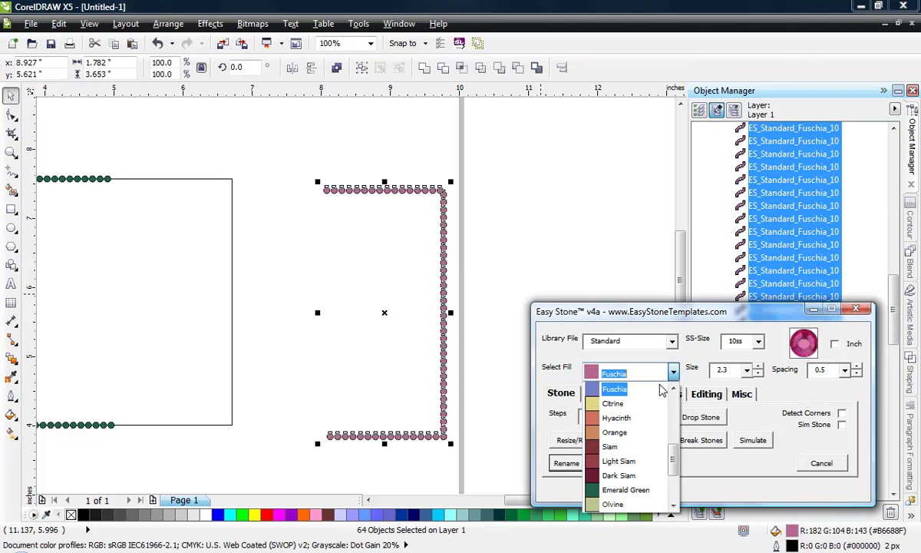
click(626, 489)
click(580, 463)
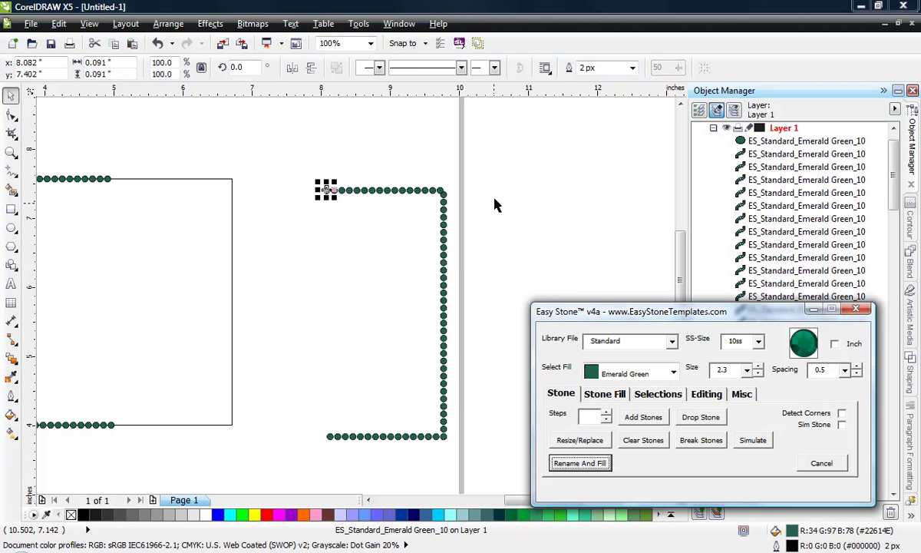
drag(518, 143, 282, 457)
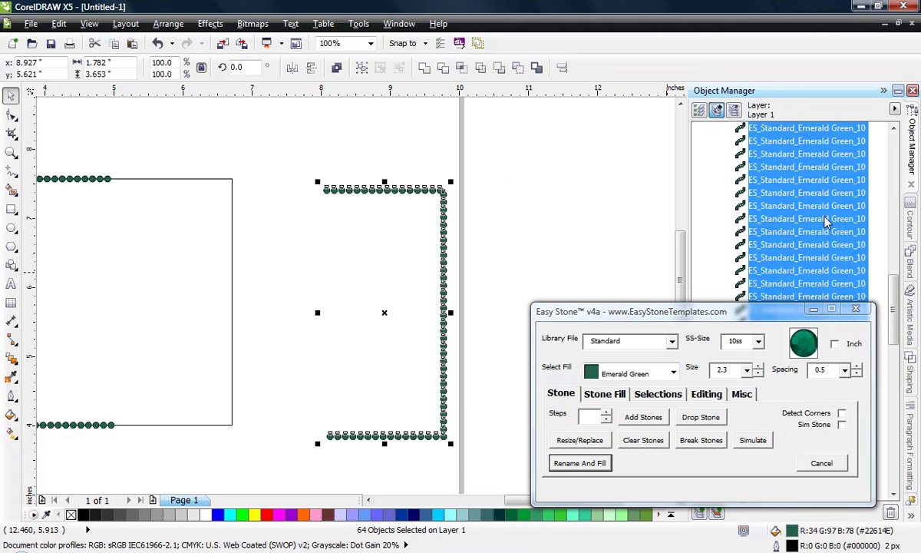
click(506, 251)
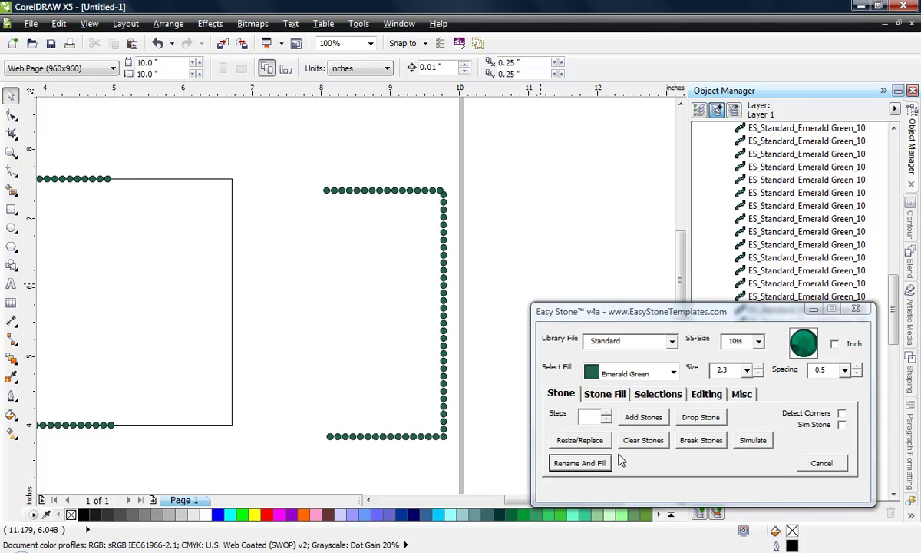
Pull several individual stones out of the separated outline's top row and scatter them around its open end.
click(577, 463)
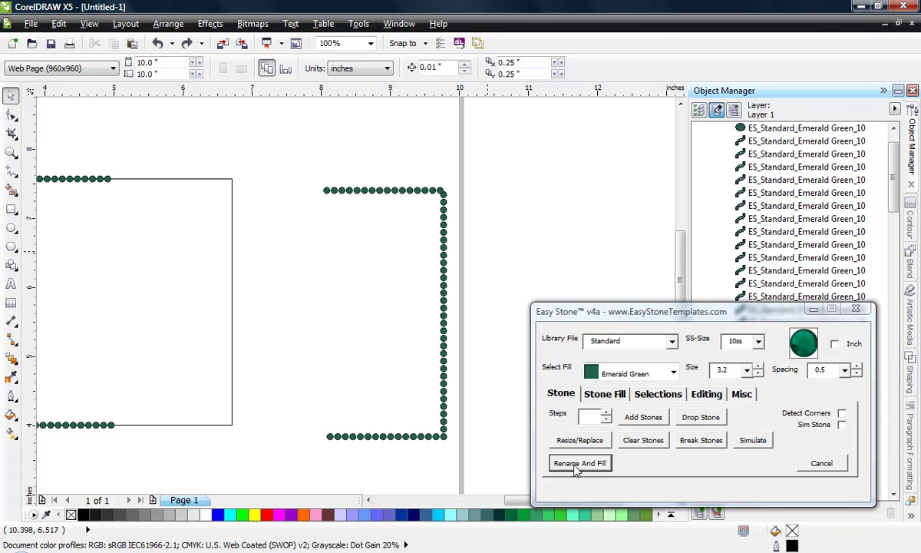
click(333, 190)
drag(347, 190, 284, 177)
click(355, 243)
Select the six loose stones around the top row's open end and make them 3.3 Fuschia with Rename And Fill.
drag(273, 134, 364, 271)
click(747, 371)
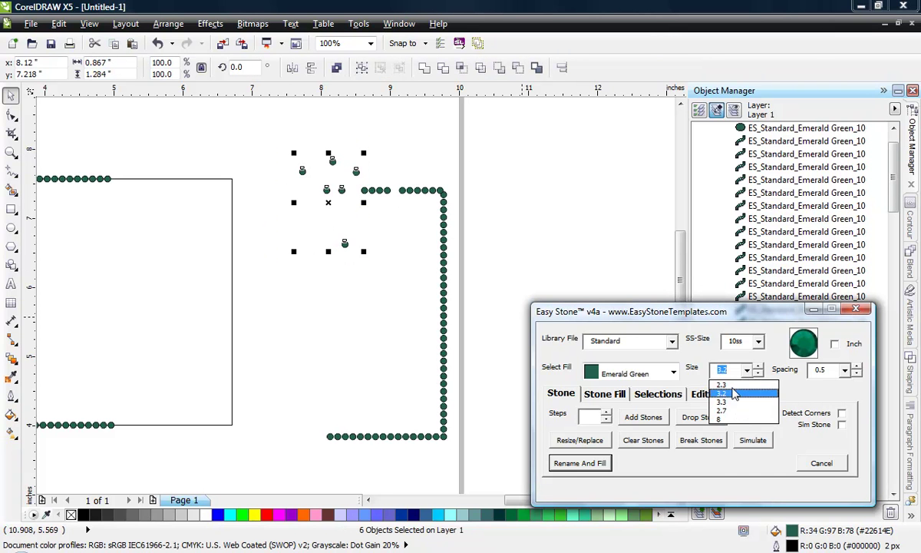
click(731, 402)
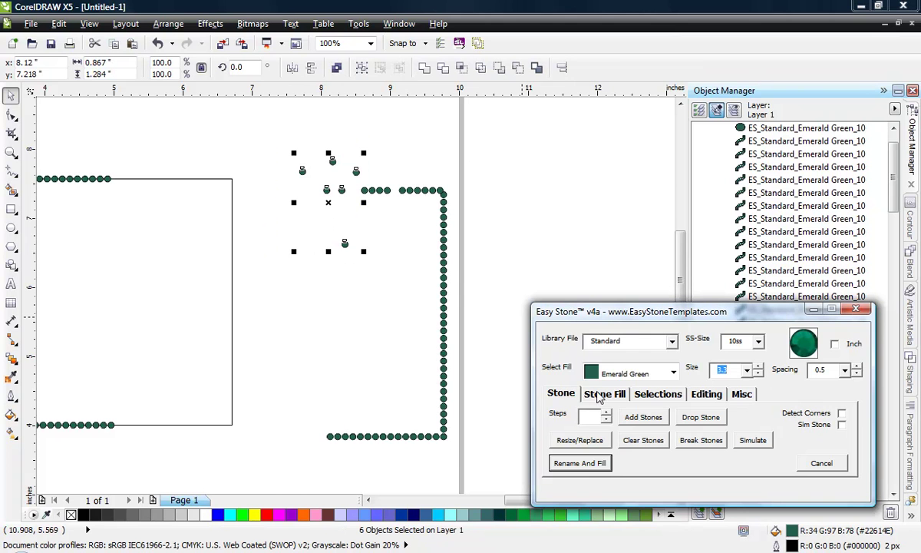
click(674, 373)
scroll(622, 460, up, 5)
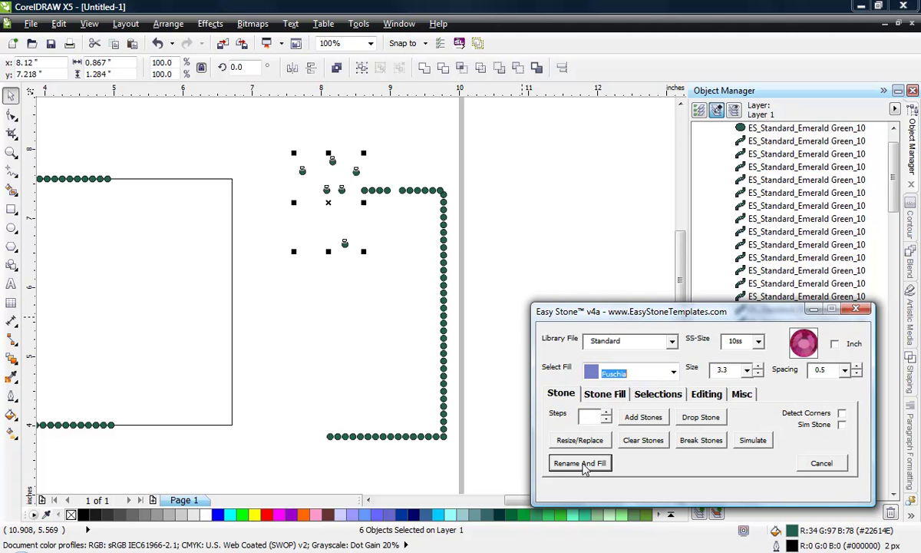
click(582, 464)
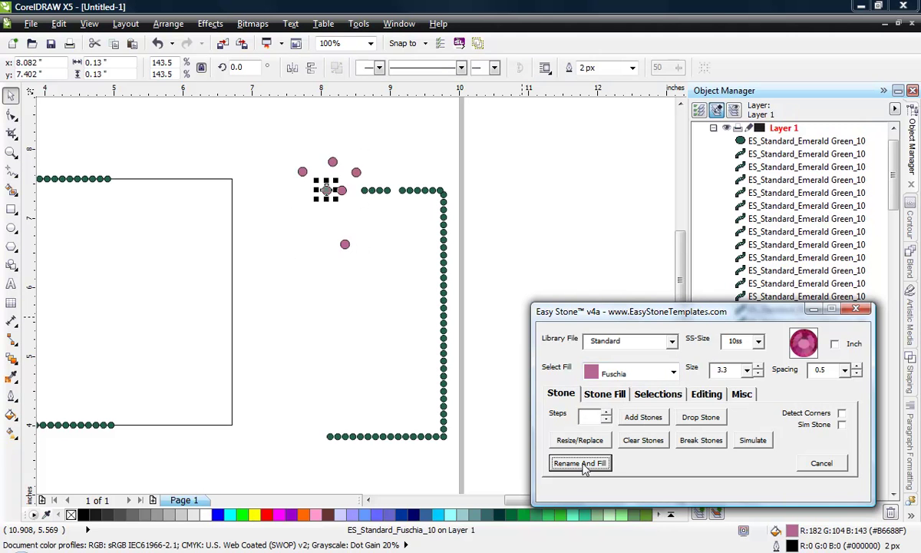
click(282, 203)
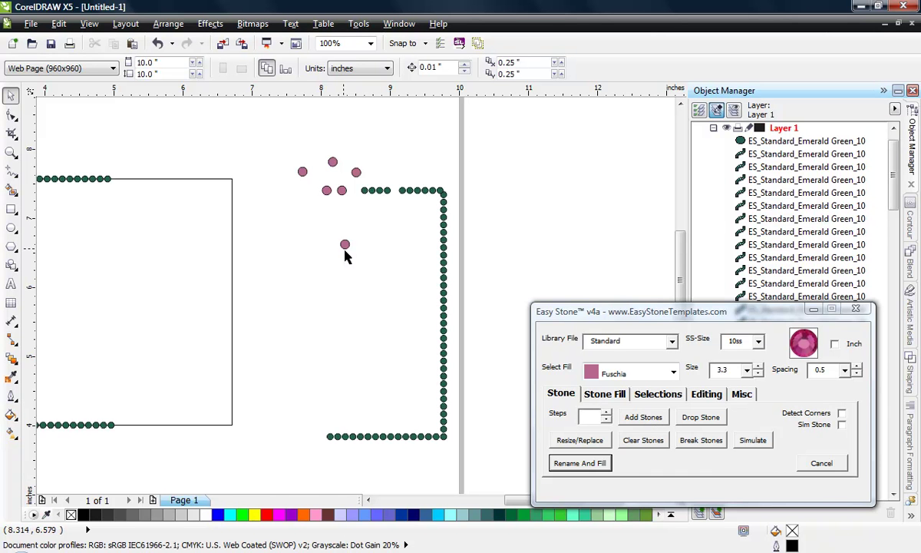
Move two loose Fuschia stones below the others to form a slanted pair, and fill the gap between them with Add Stones.
drag(346, 246, 286, 330)
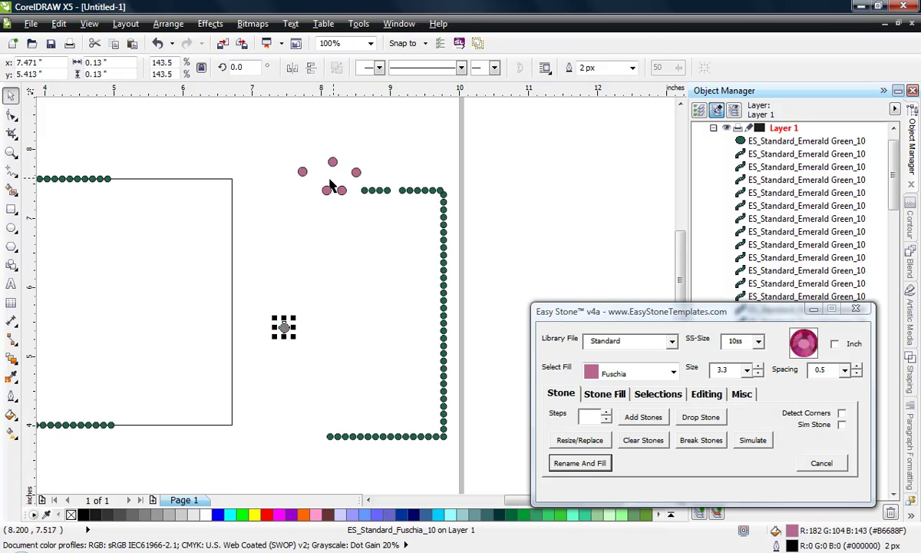
drag(326, 191, 315, 230)
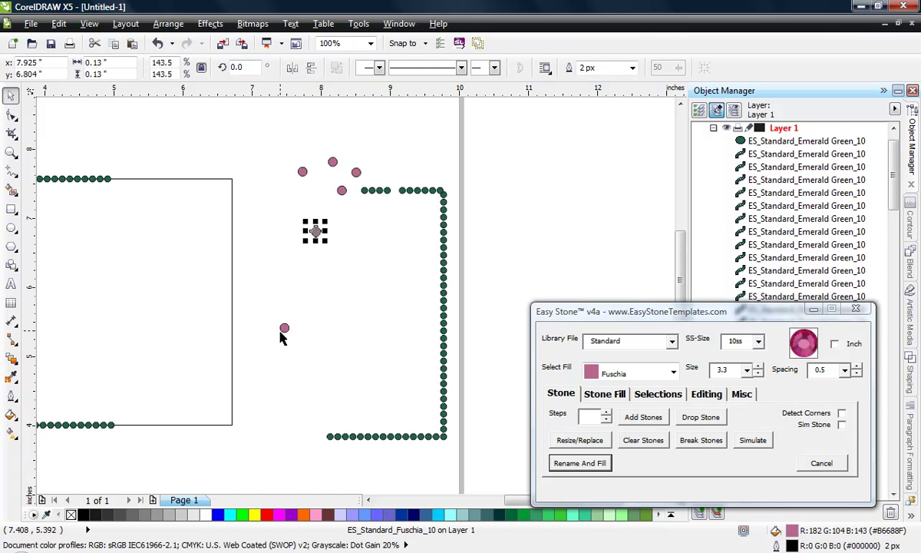
shift+click(284, 327)
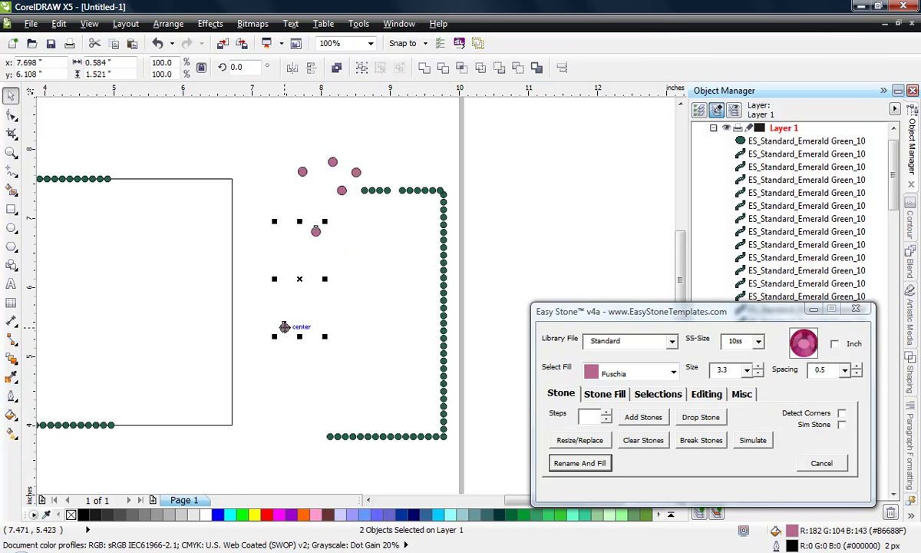
click(643, 417)
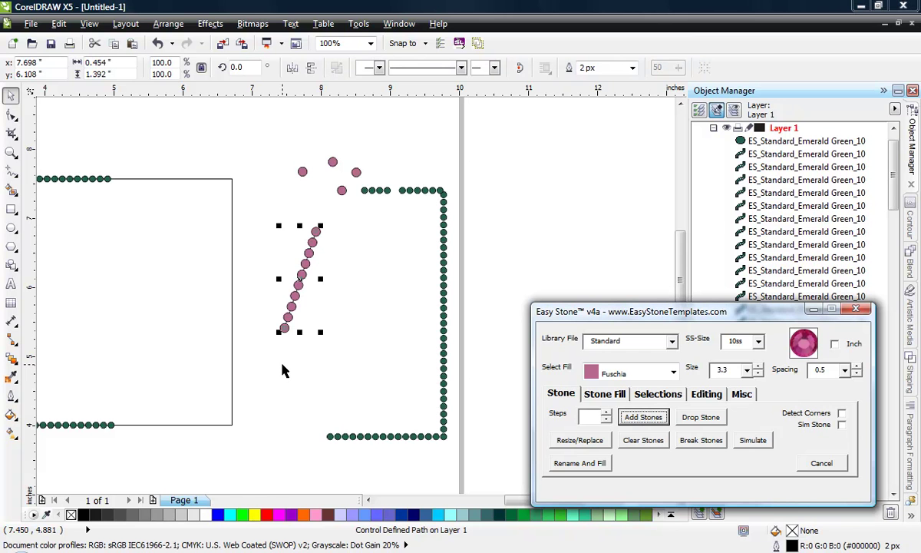
click(344, 382)
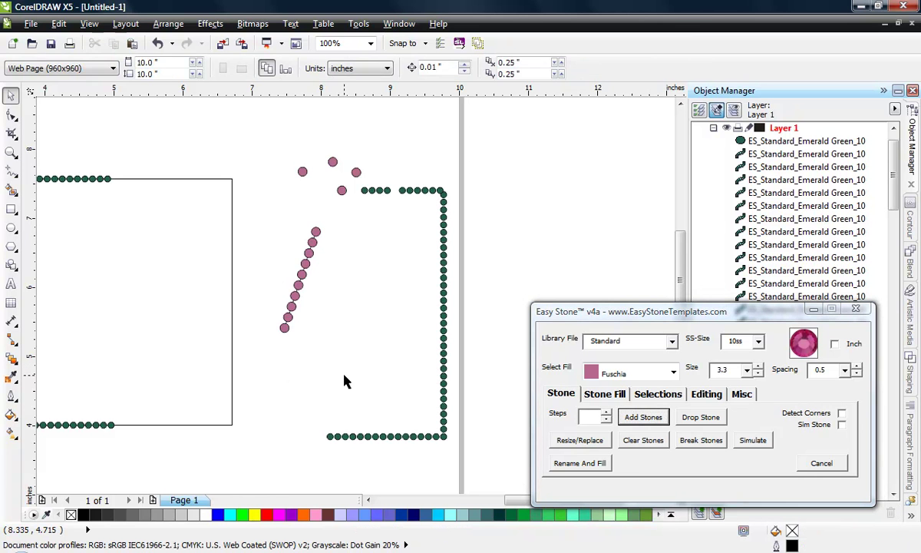
Add 3.3 Fuschia stones with 0.5 spacing along the rectangle's outline.
click(232, 209)
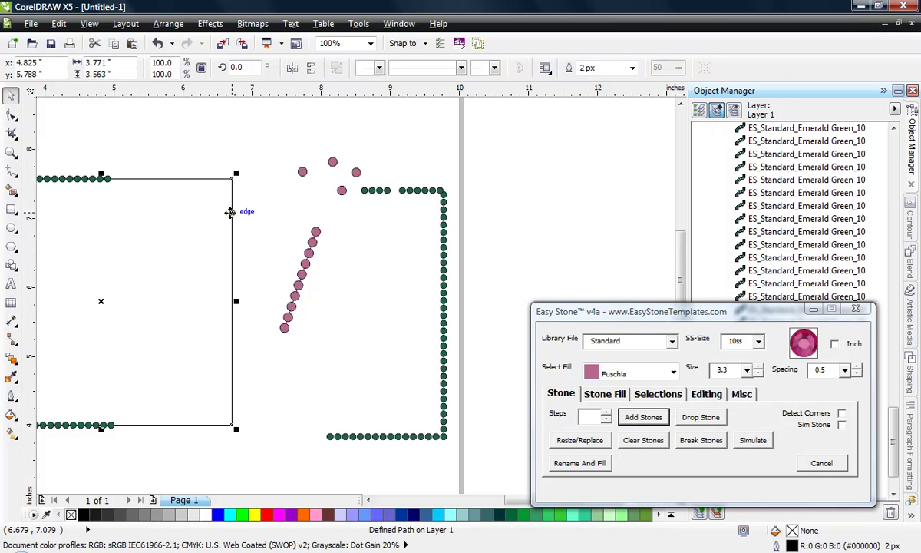
click(644, 418)
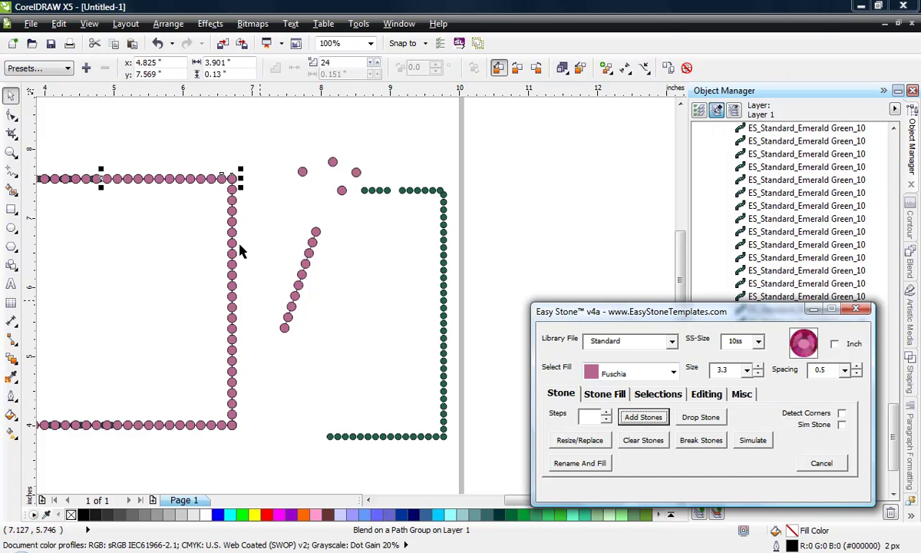
click(263, 218)
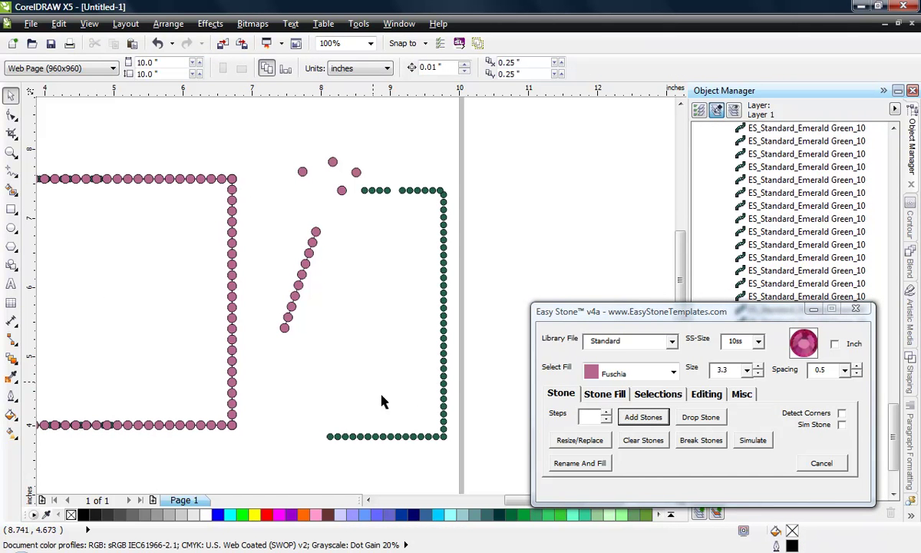
Clear the stones from the rectangle's right edge, then the loose Fuschia stones and the separated outline's upper part.
click(233, 249)
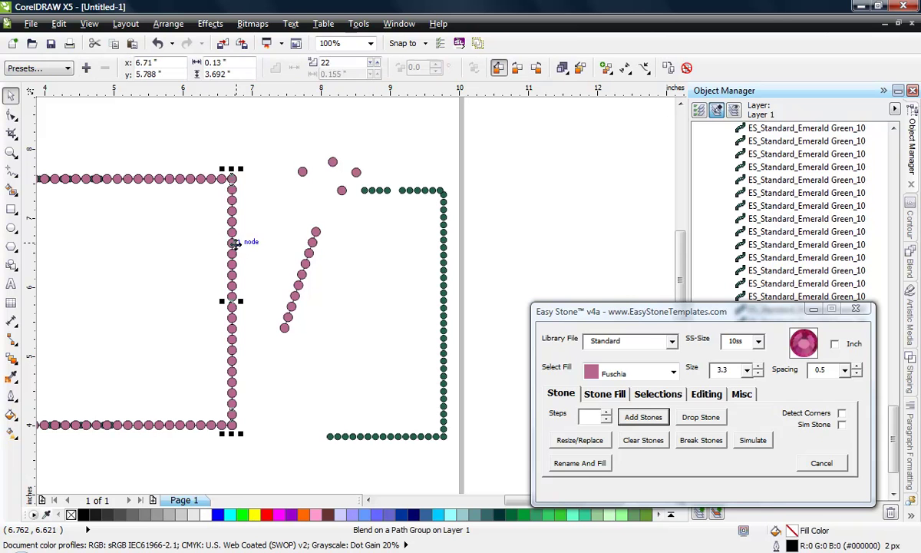
click(636, 441)
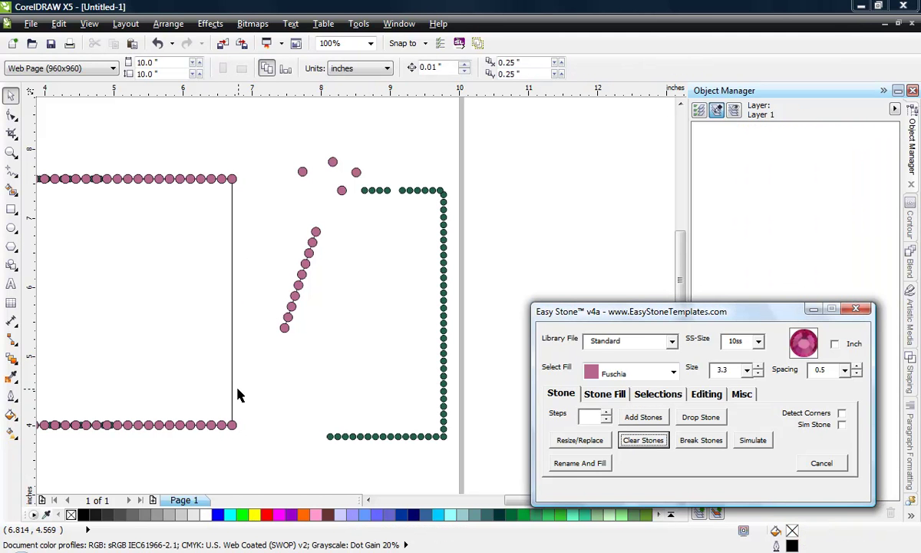
drag(283, 138, 434, 395)
drag(256, 129, 477, 425)
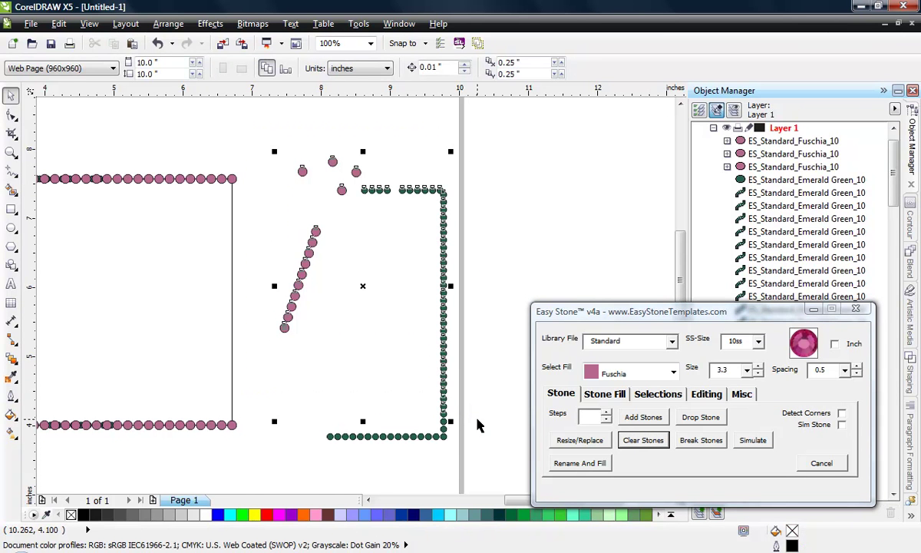
click(645, 444)
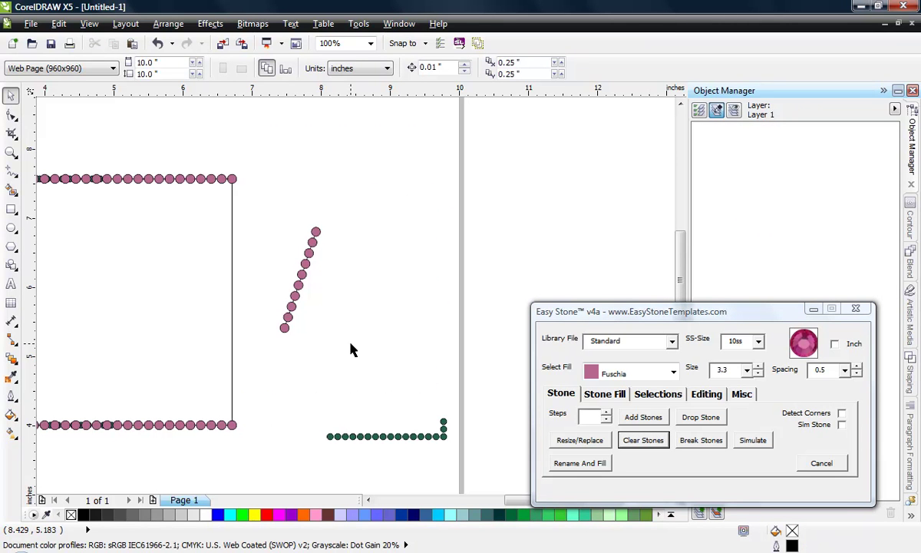
Simulate the remaining Emerald Green stones of the separated outline.
drag(462, 381, 342, 480)
click(752, 440)
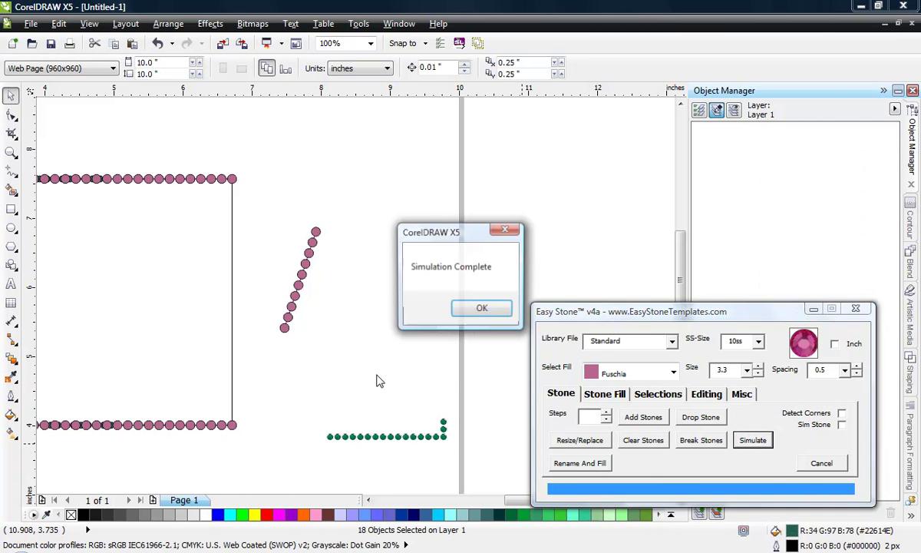
click(480, 316)
scroll(423, 466, up, 2)
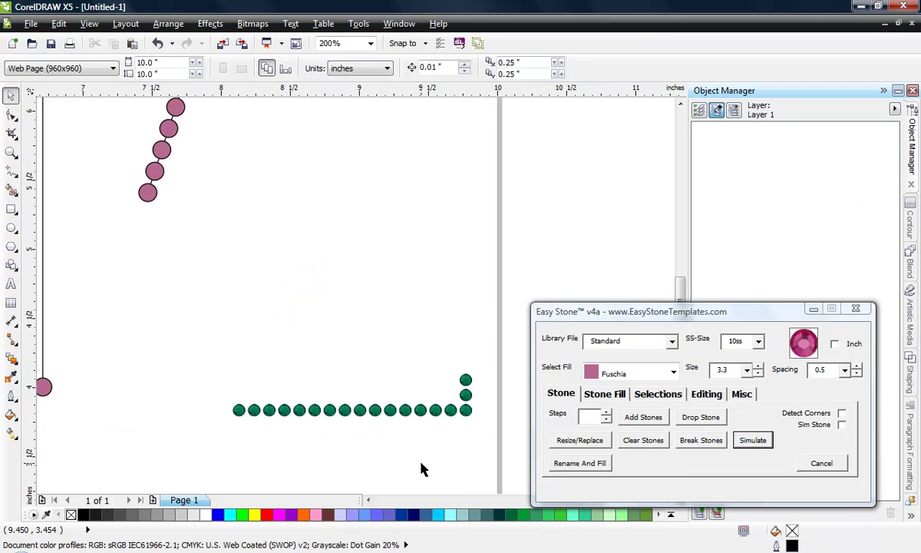
Select the simulated Emerald Green stones and run Simulate on them again to turn the simulation off.
scroll(335, 387, down, 1)
drag(160, 293, 449, 415)
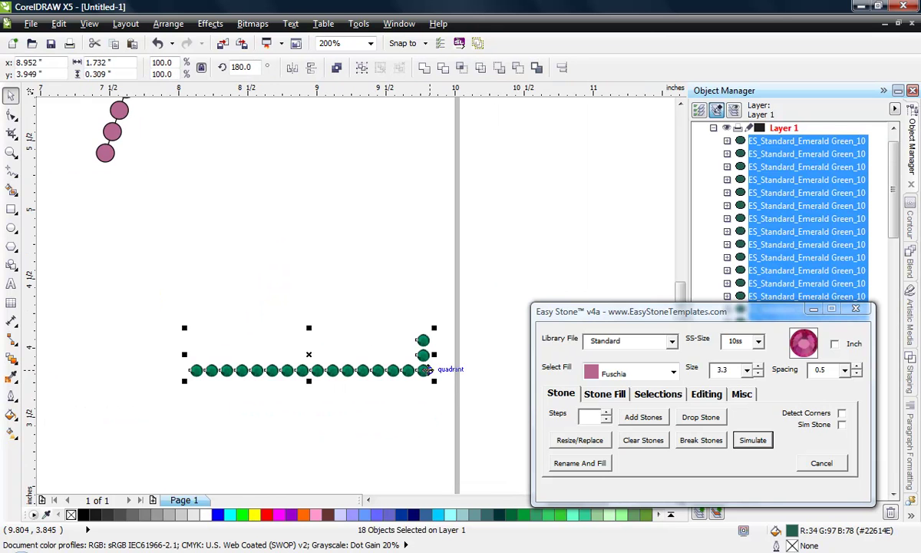
click(753, 440)
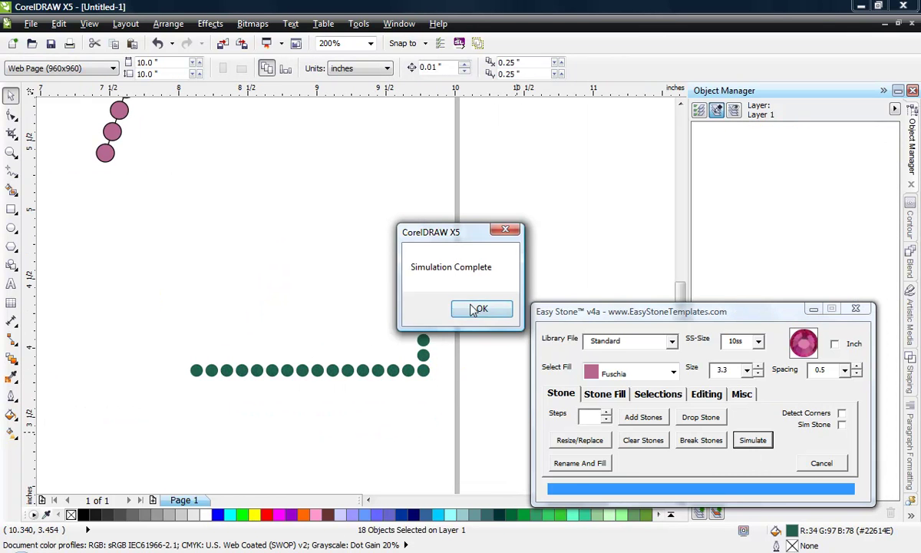
click(477, 308)
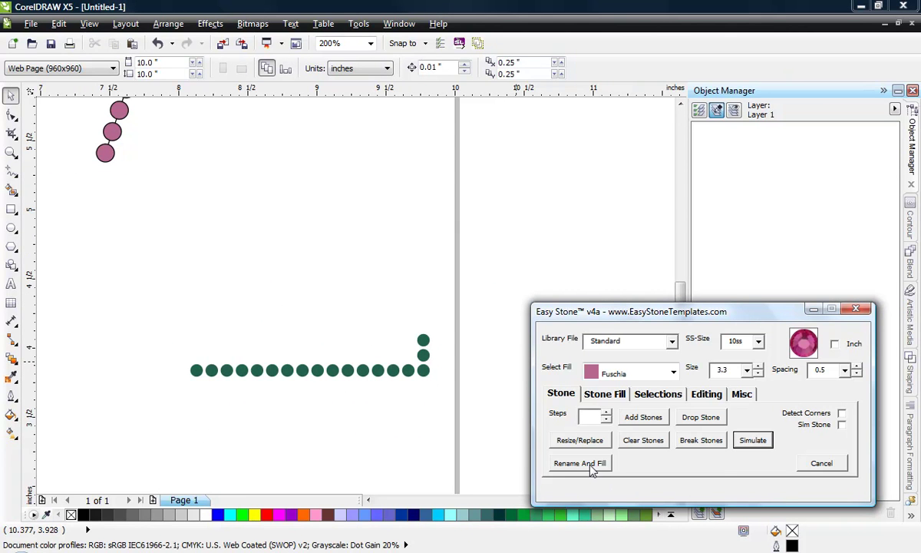
Change the right nine stones of the remaining green row to 3.3 Fuschia with Rename And Fill.
drag(316, 286, 457, 426)
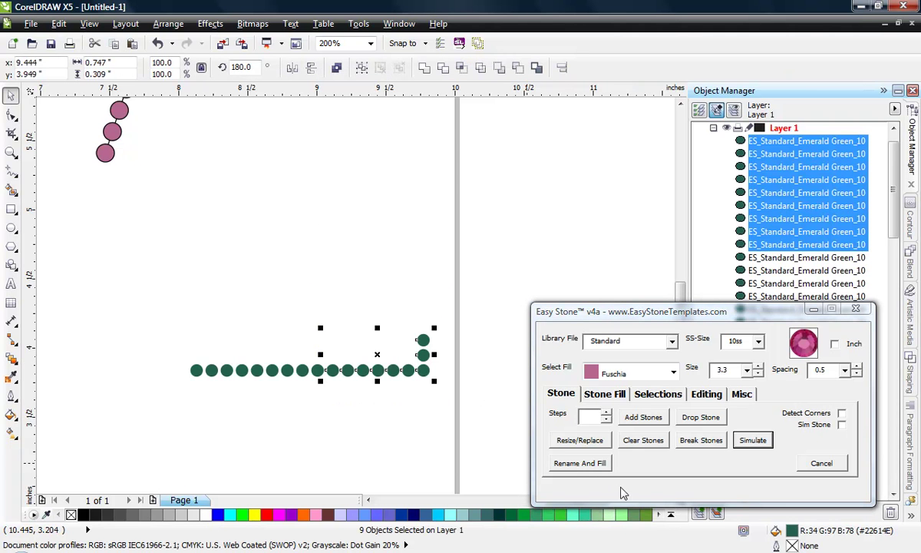
click(585, 464)
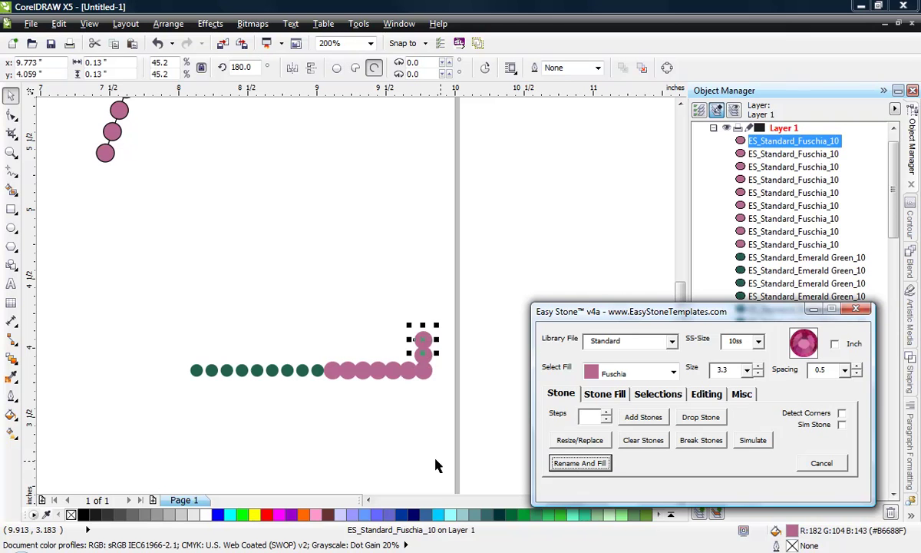
click(348, 432)
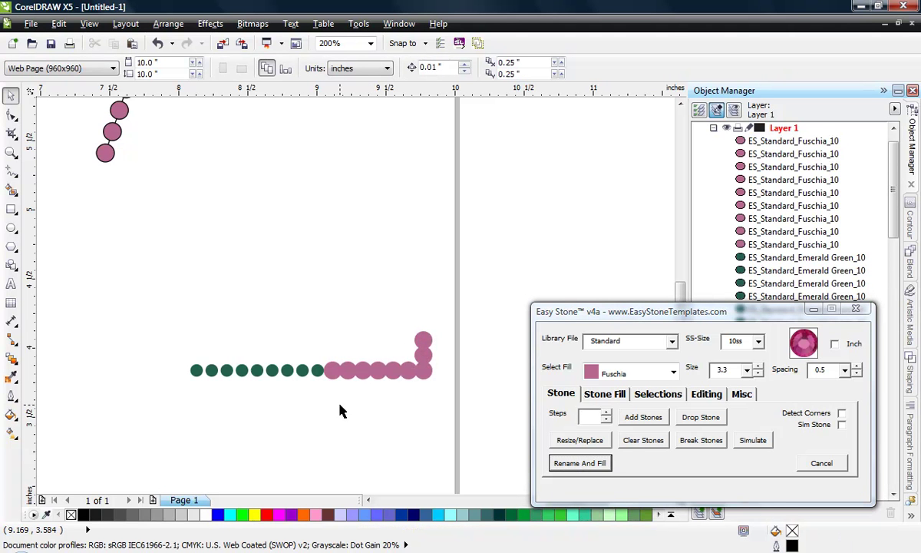
scroll(421, 348, down, 1)
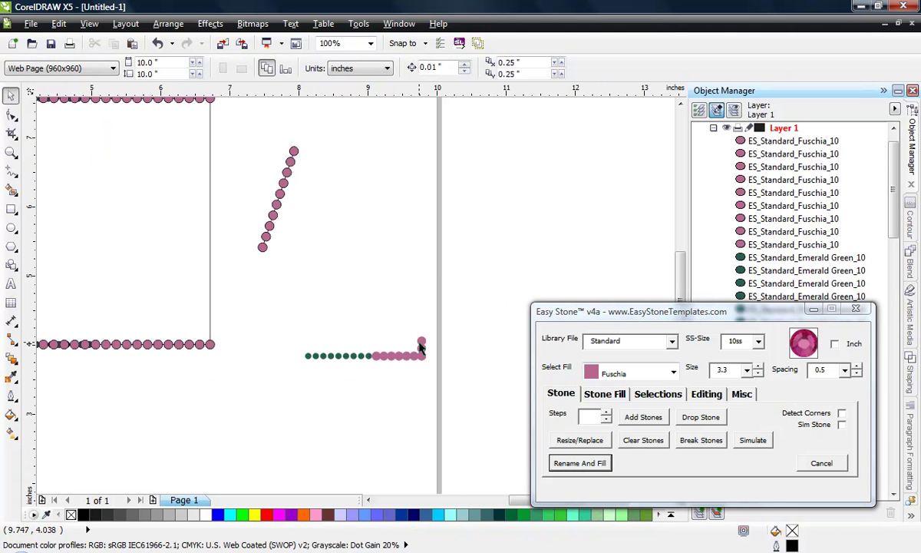